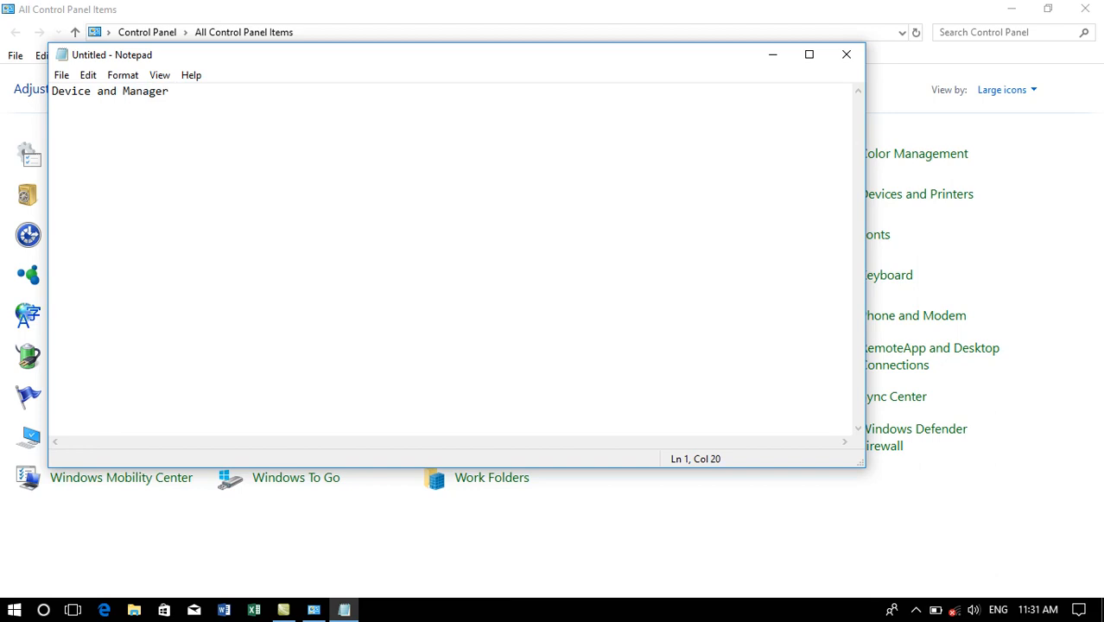
Set the font size of the Notepad text to 20
left_click(773, 55)
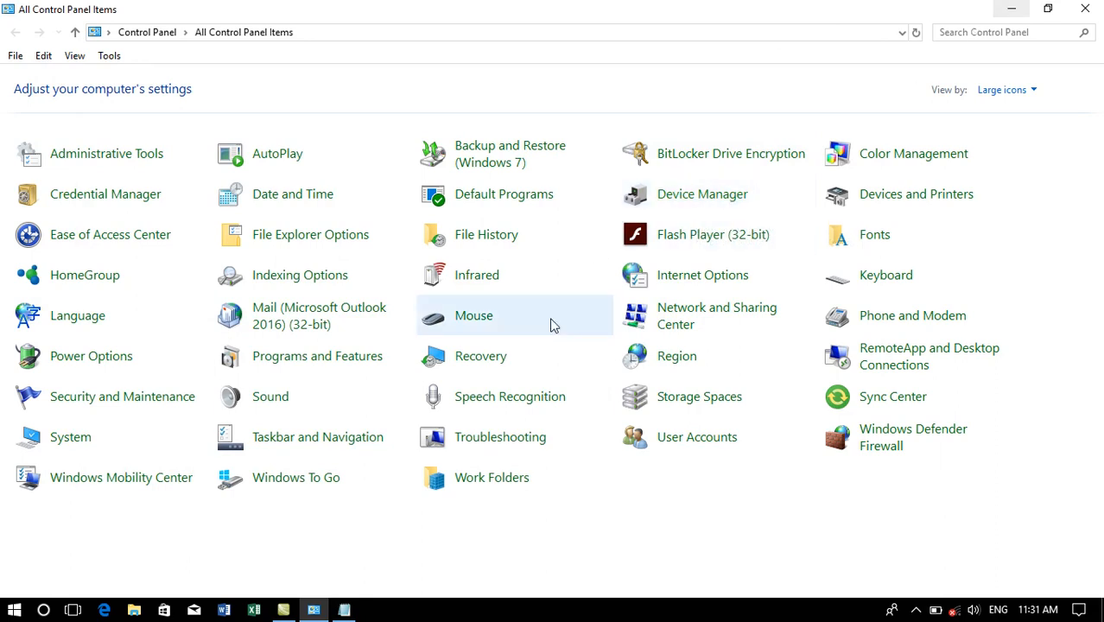
mouse_move(343, 611)
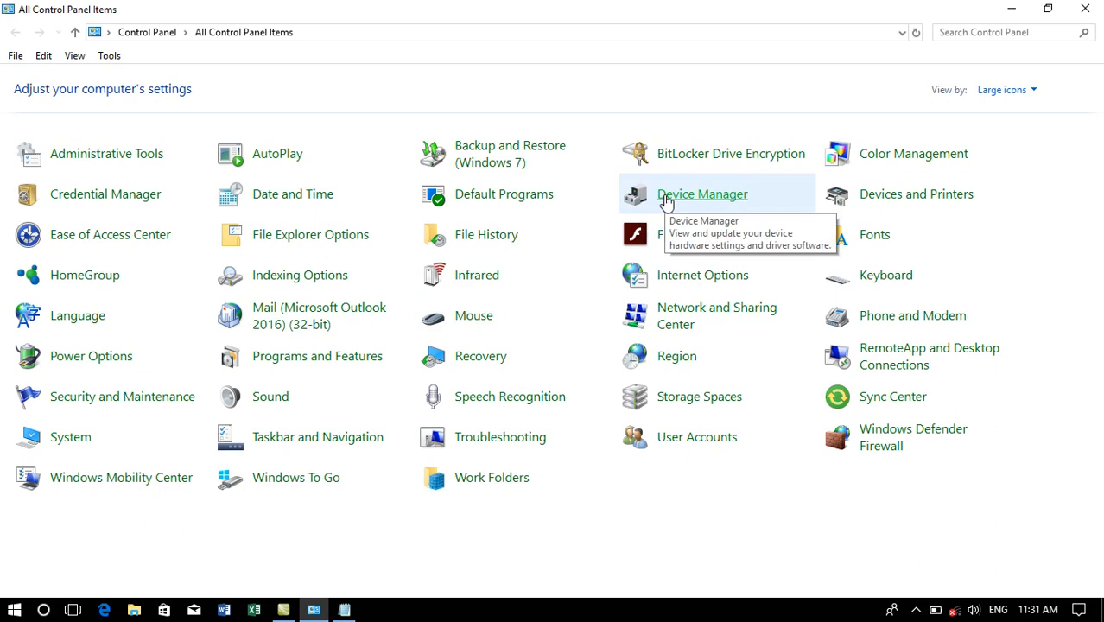
left_click(344, 611)
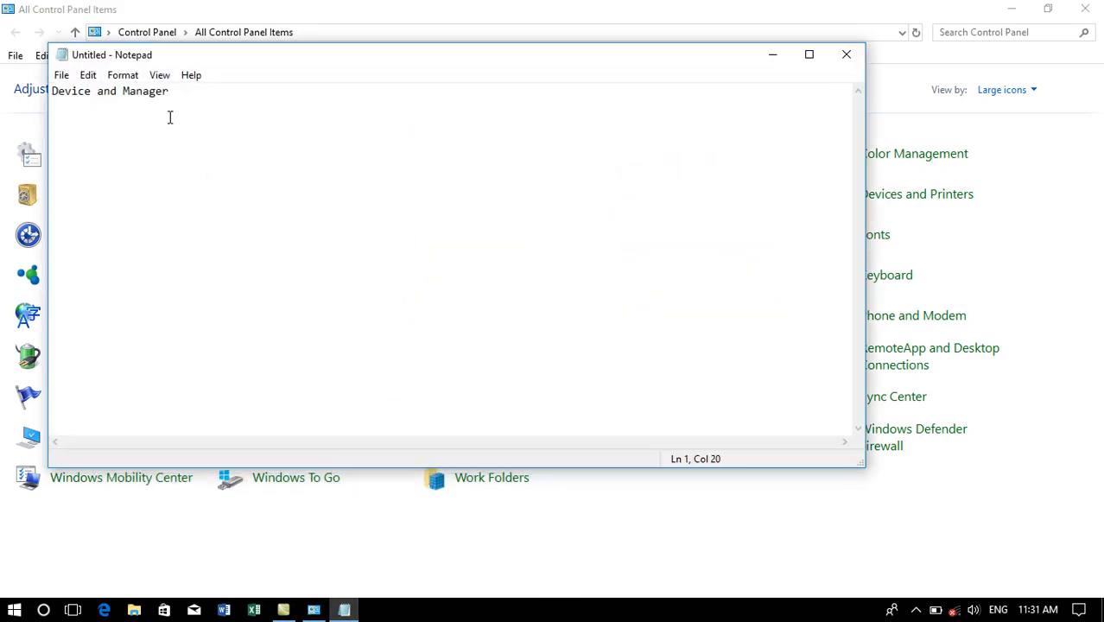
left_click(123, 75)
left_click(134, 112)
left_click(363, 301)
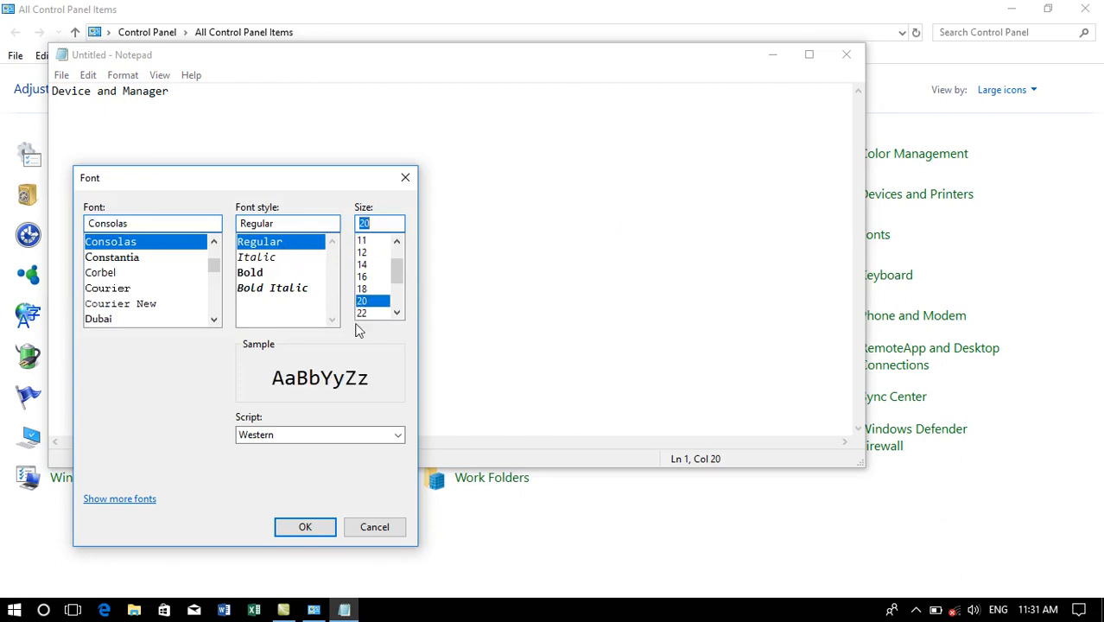
left_click(305, 527)
Add the lines "Disable", "Enable" and "Device Install" below "Device and Manager" in the note
key("Return")
type("Disable ")
type("Enable")
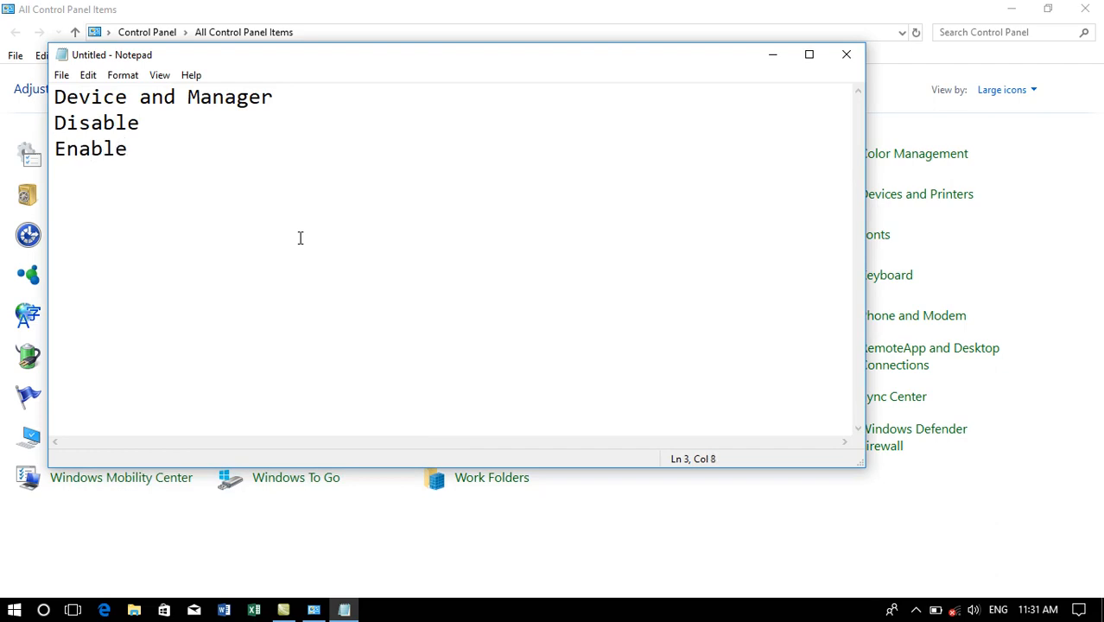
key("Return")
type("Device Install")
key("Return")
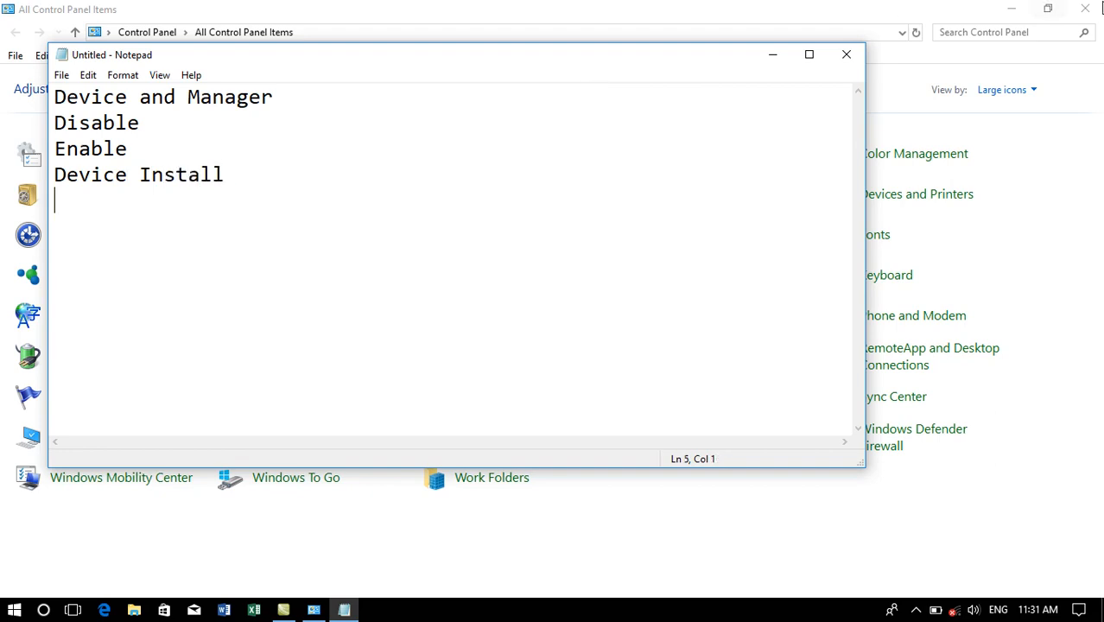
Switch to a maximized Device Manager and point out the Audio inputs and outputs, Batteries and Cameras categories
left_click(761, 55)
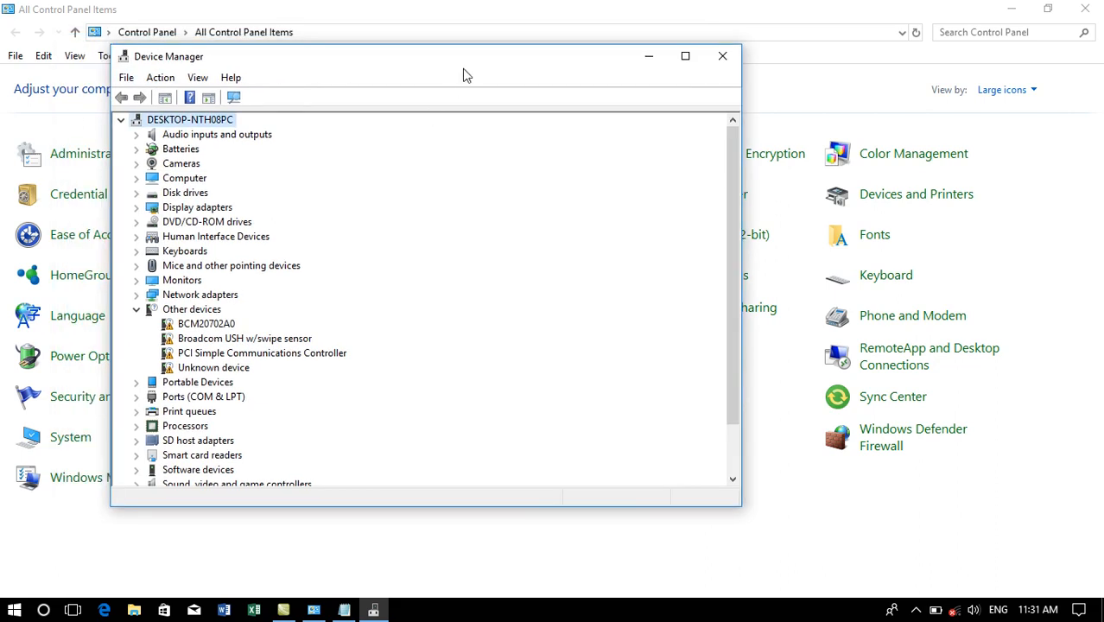
double_click(466, 54)
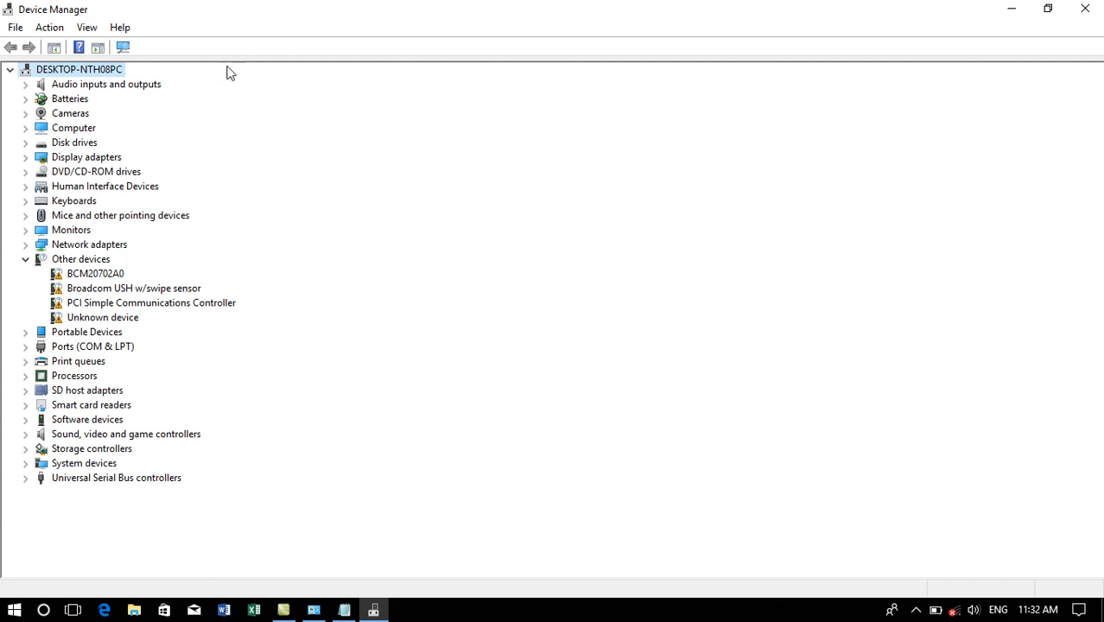
left_click(69, 84)
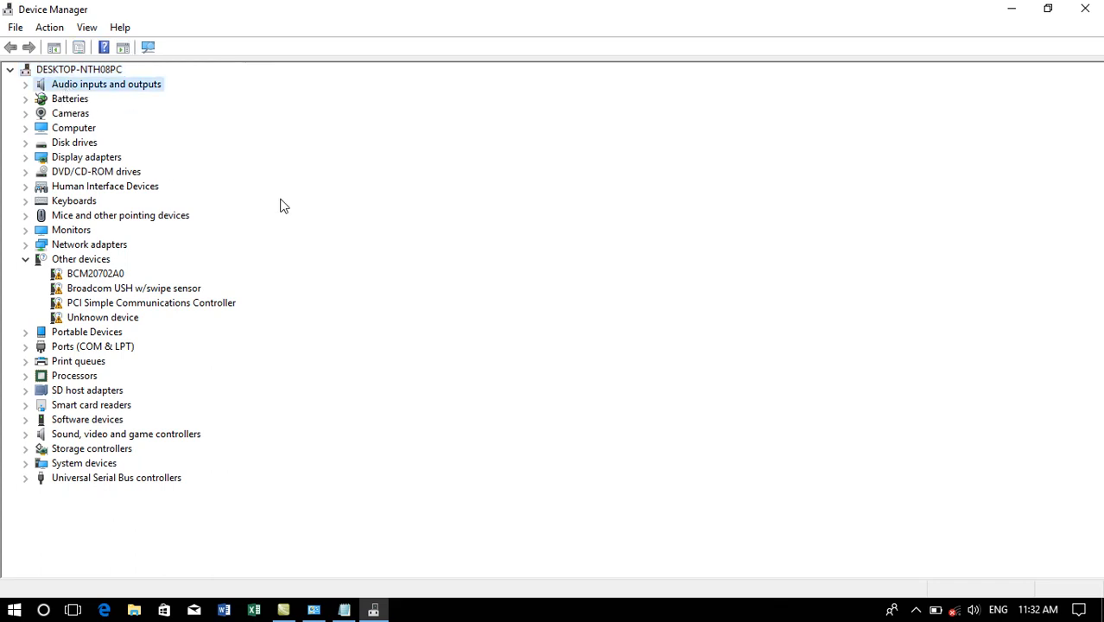
left_click(82, 101)
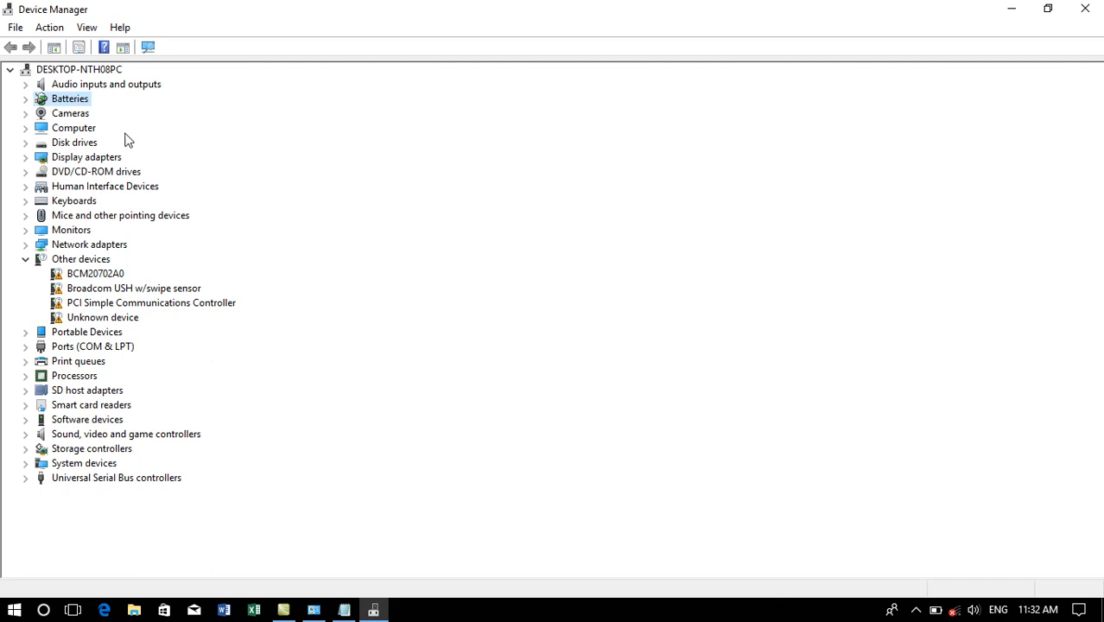
left_click(61, 116)
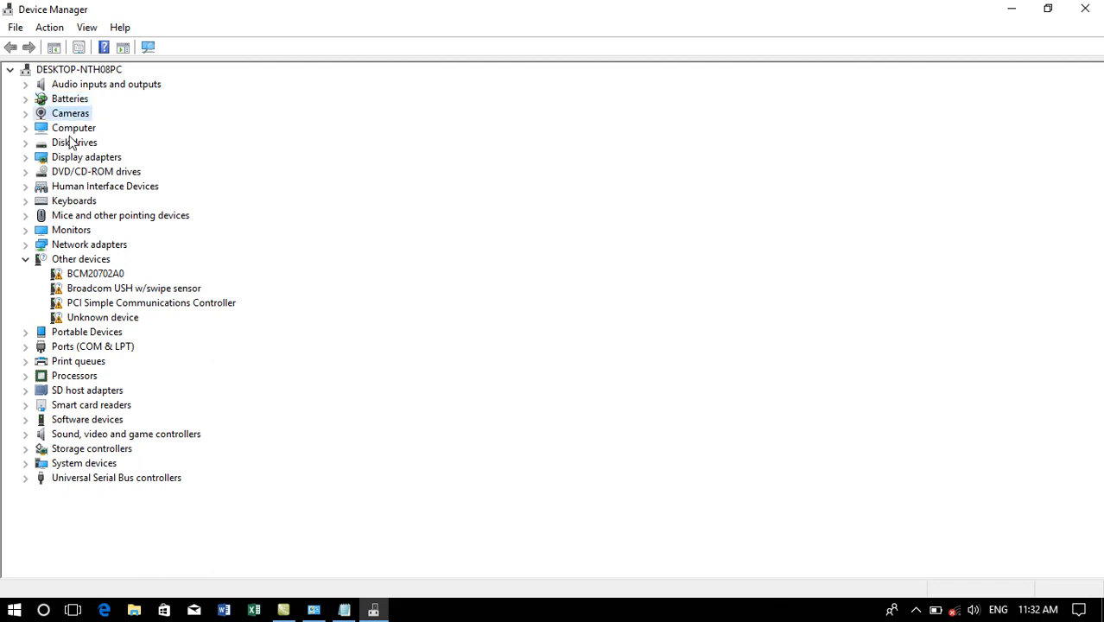
Examine the devices under Computer and Disk drives, and point out the entries under Other devices
left_click(26, 130)
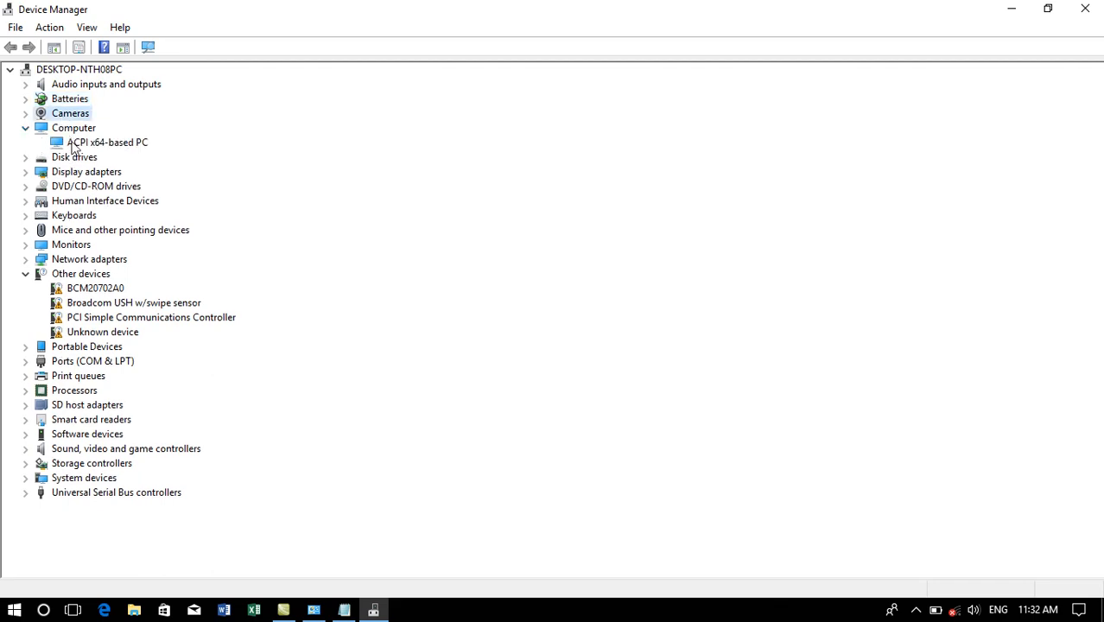
left_click(105, 144)
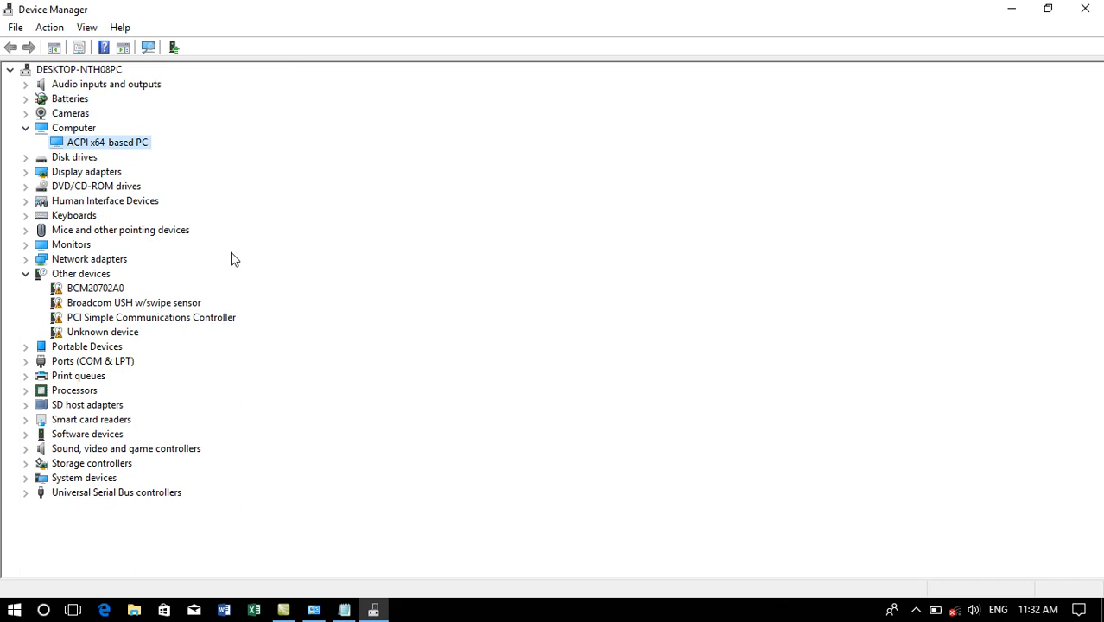
left_click(26, 128)
left_click(73, 145)
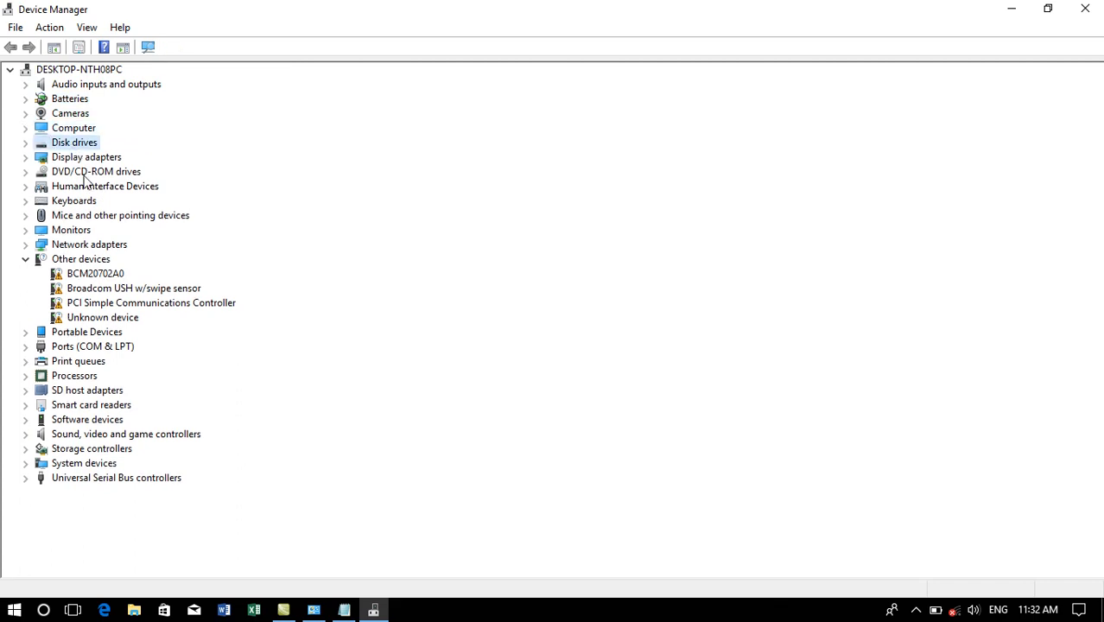
left_click(27, 143)
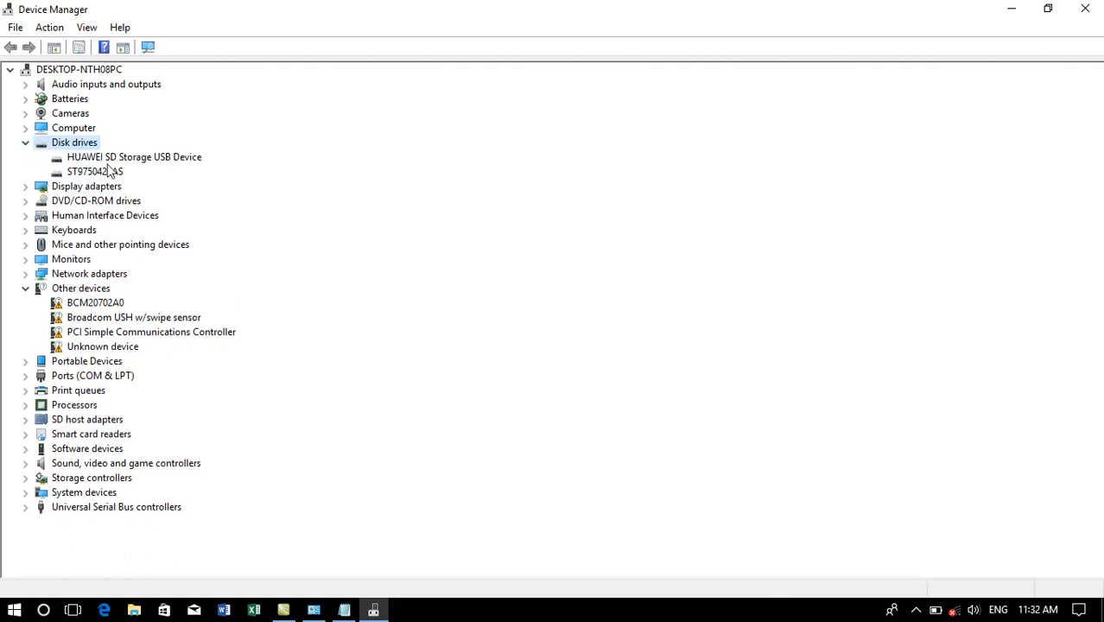
left_click(126, 159)
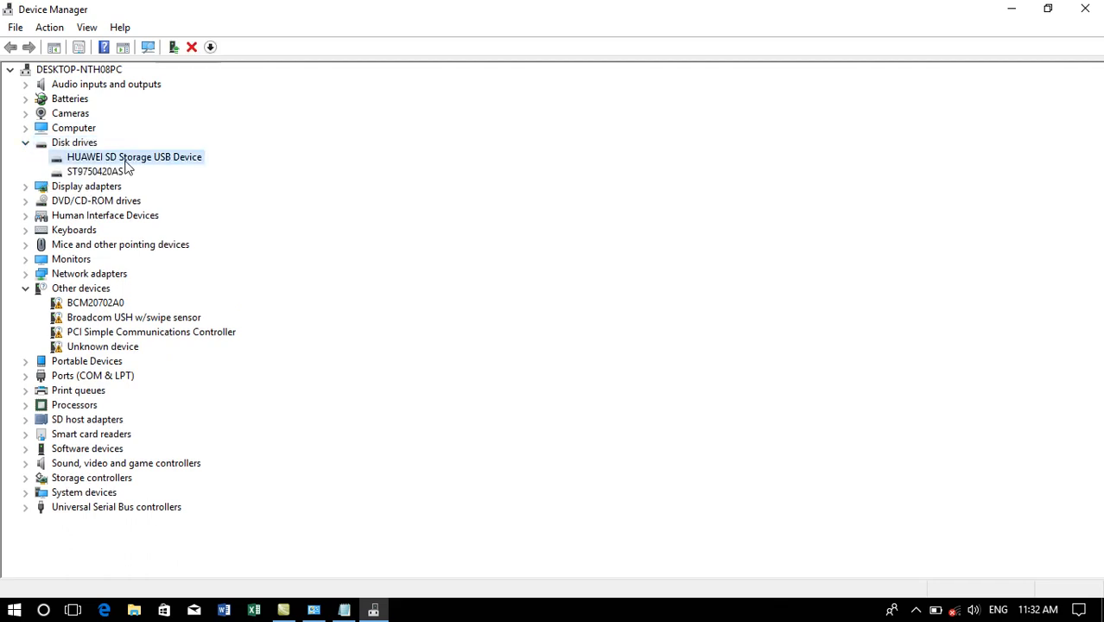
left_click(27, 147)
left_click(26, 144)
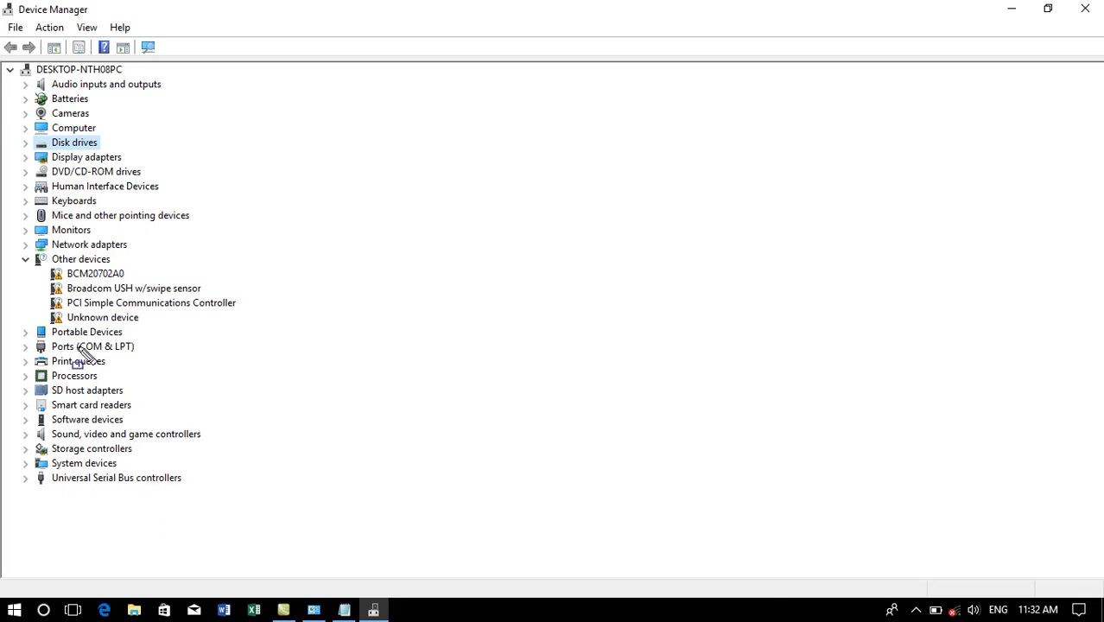
left_click_drag(74, 275, 262, 327)
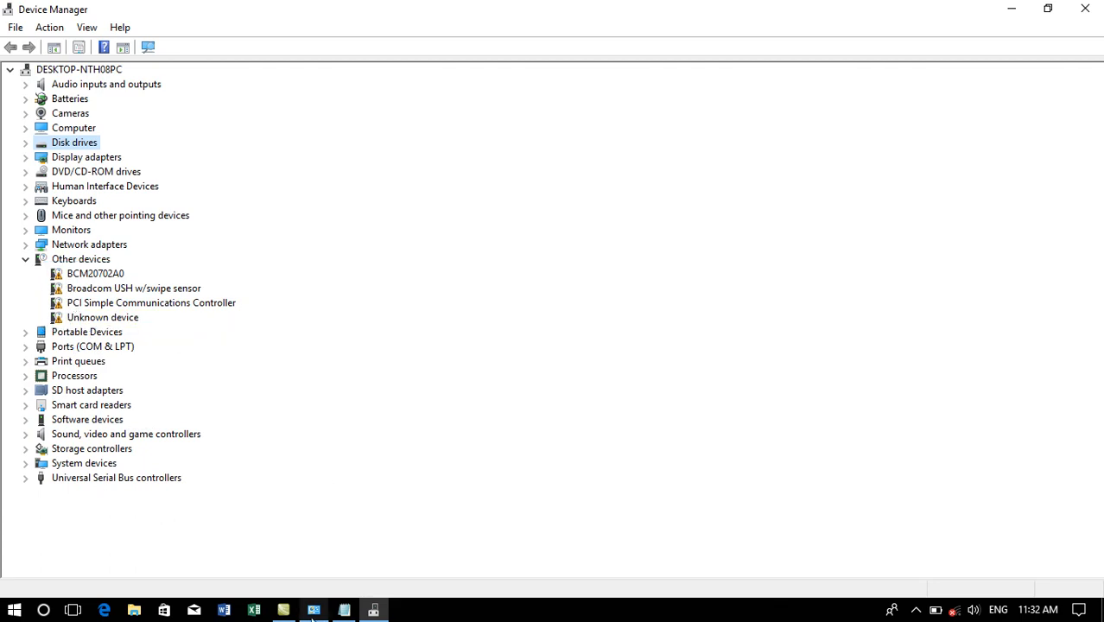
Switch to Notepad and add the line "Auto Driver" with an indented entry "Graphic" beneath it
left_click(341, 613)
type("AutoD")
key("BackSpace")
type("Driver")
key("Return")
key("Tab")
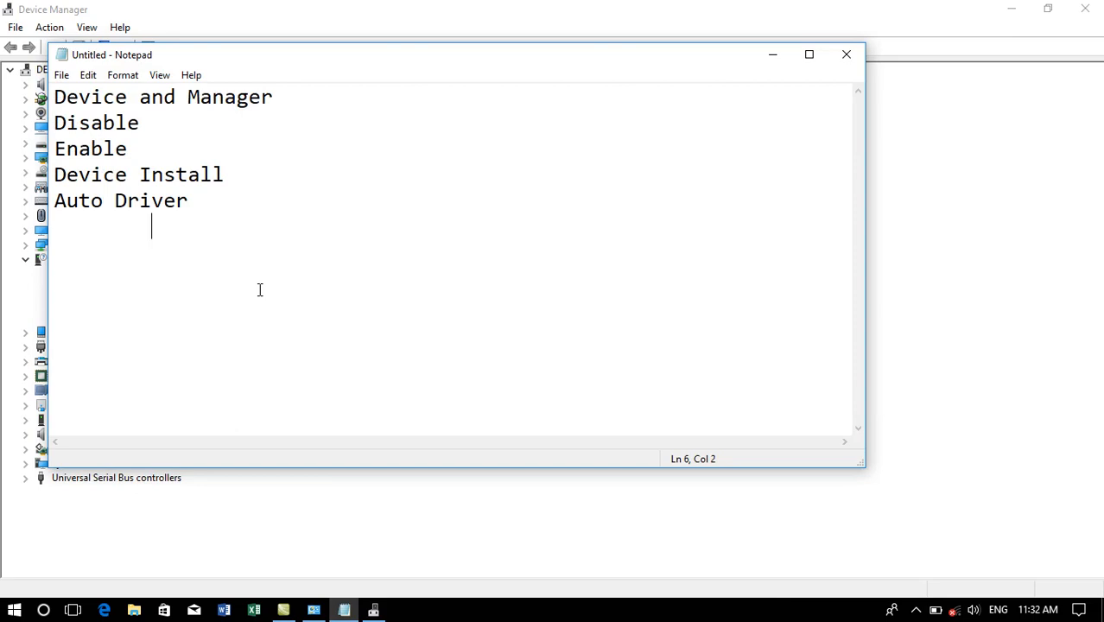
type("Graphic")
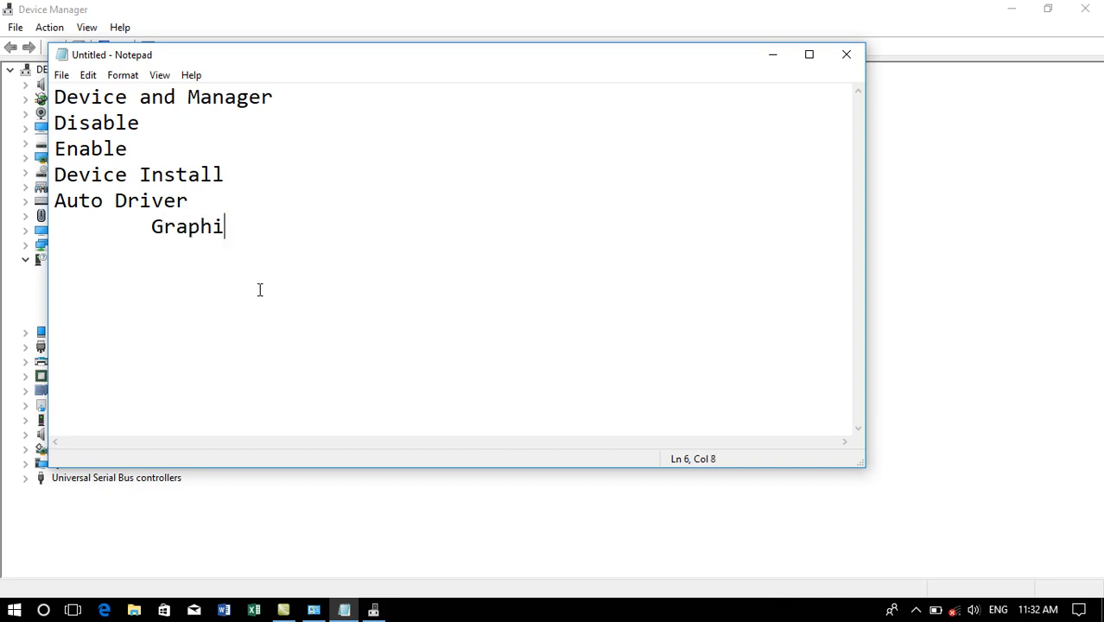
Add the indented entry "Device other device" below "Graphic"
key("Return")
key("Tab")
type("Devie")
key("BackSpace")
key("BackSpace")
key("BackSpace")
key("BackSpace")
type("evice other ")
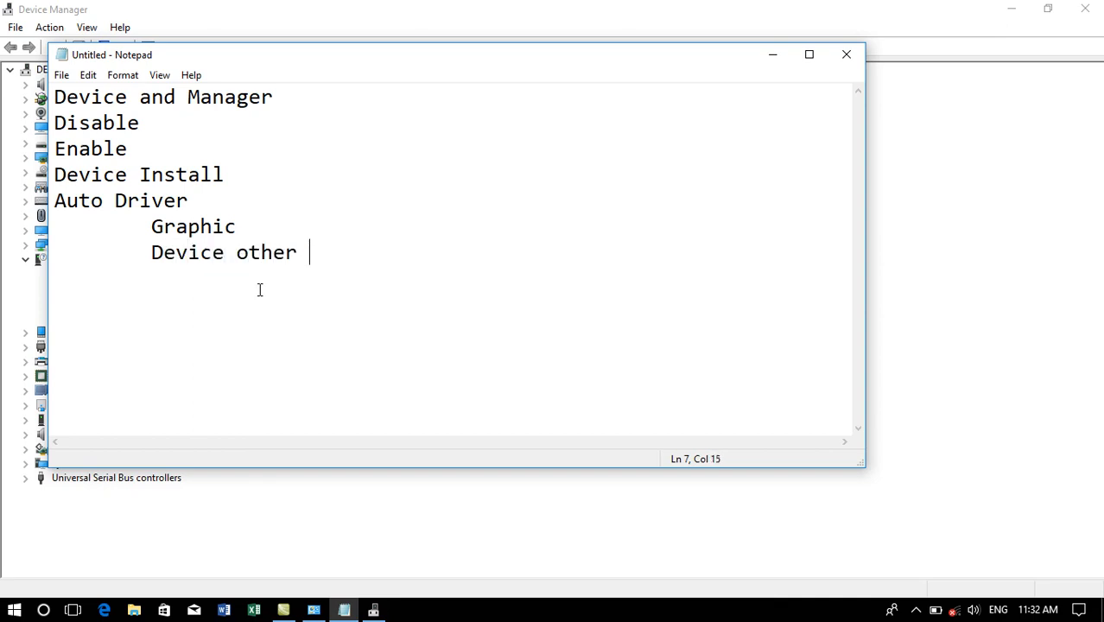
type("device")
Add the indented entries "Sound", "Wifi" and "Bluetooth" to the Auto Driver list
key("Return")
key("Tab")
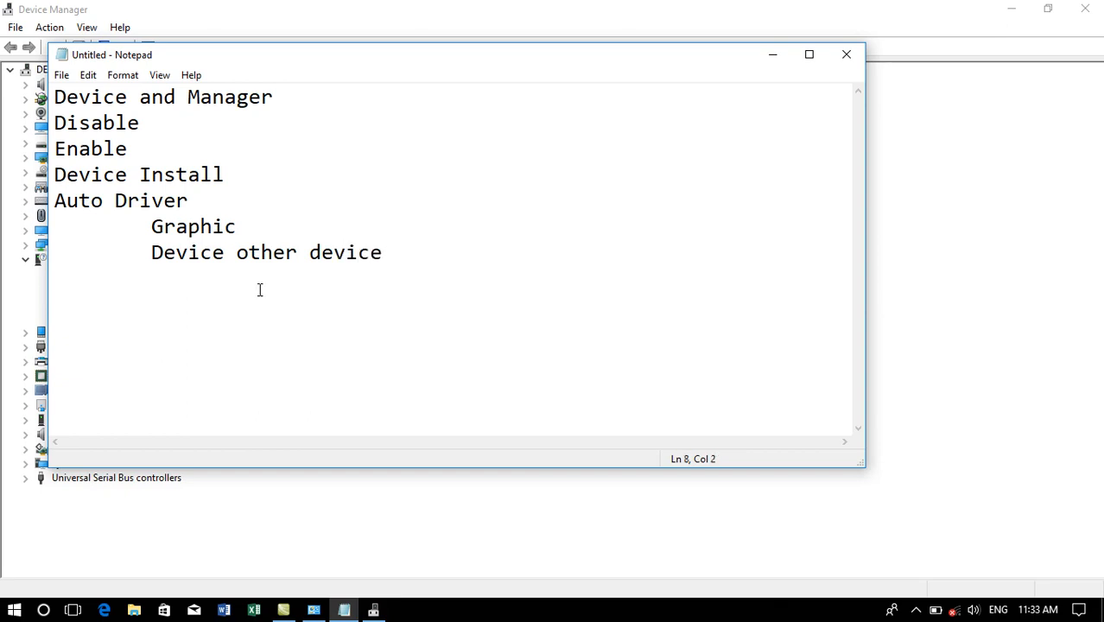
type("Sound")
key("Return")
key("Tab")
type("Wifi")
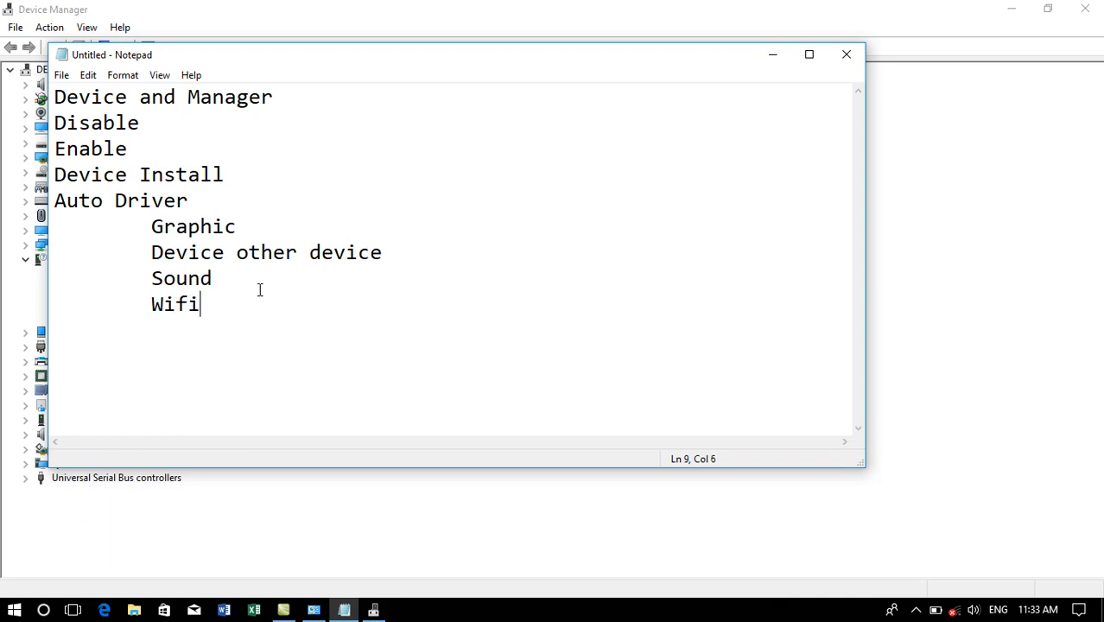
key("Return")
key("Tab")
type("Bluetooth")
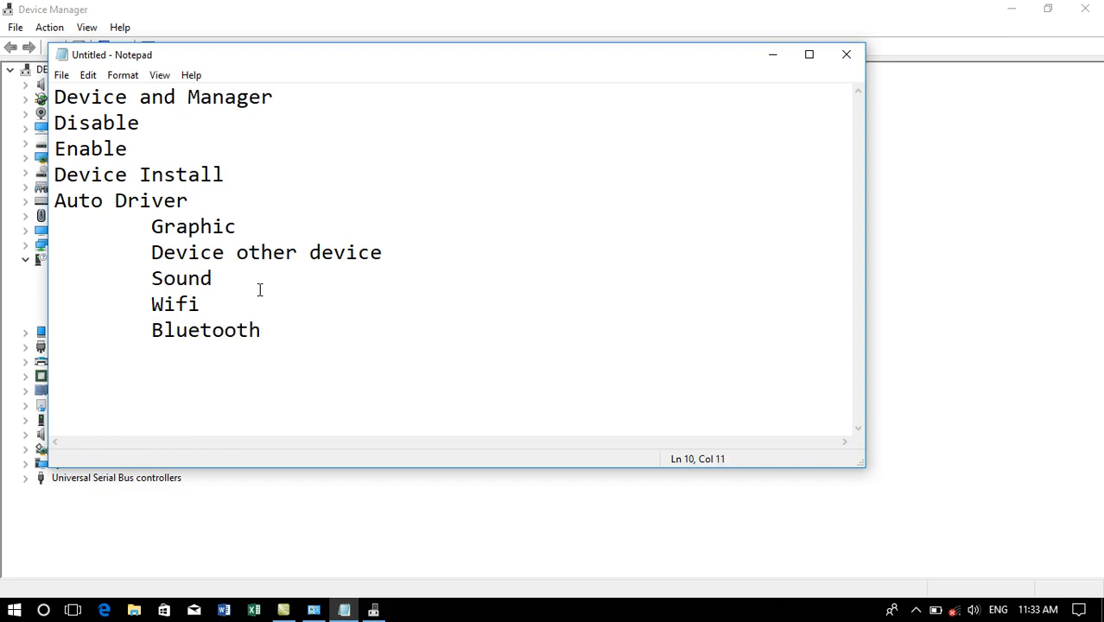
Minimize the open windows, then open This PC from the desktop and point out the DVD RW Drive (E:)
left_click(773, 55)
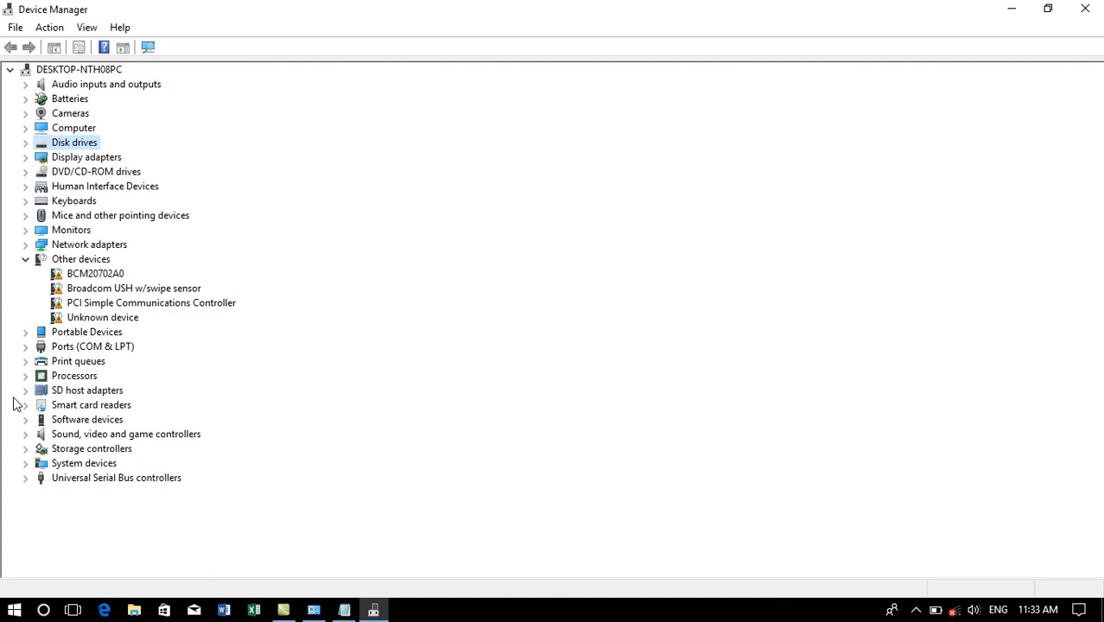
left_click(1013, 8)
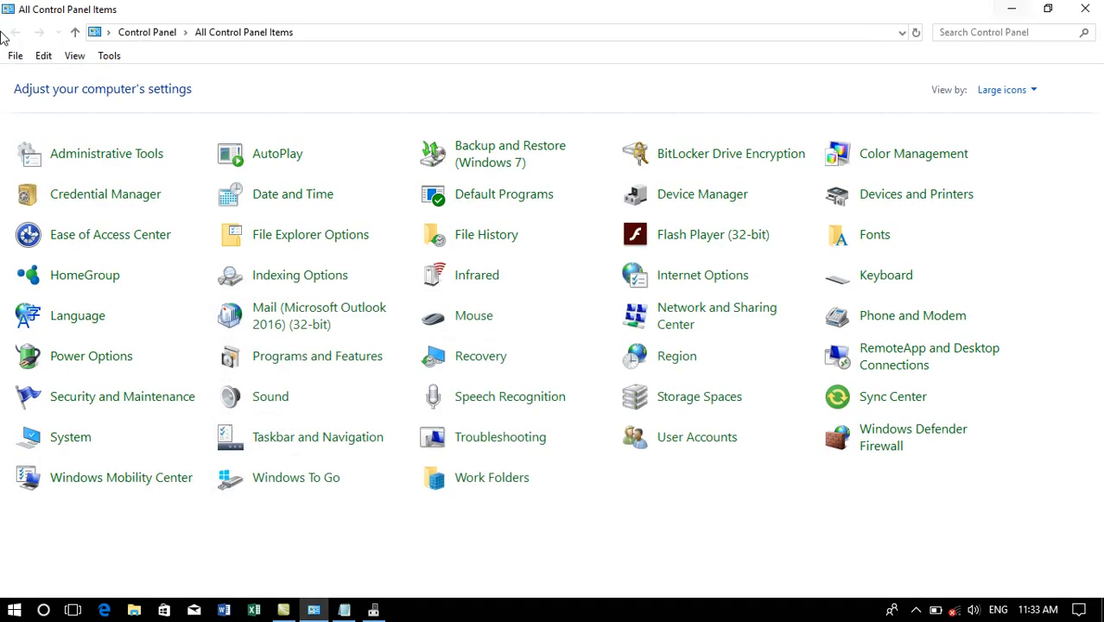
left_click(1013, 8)
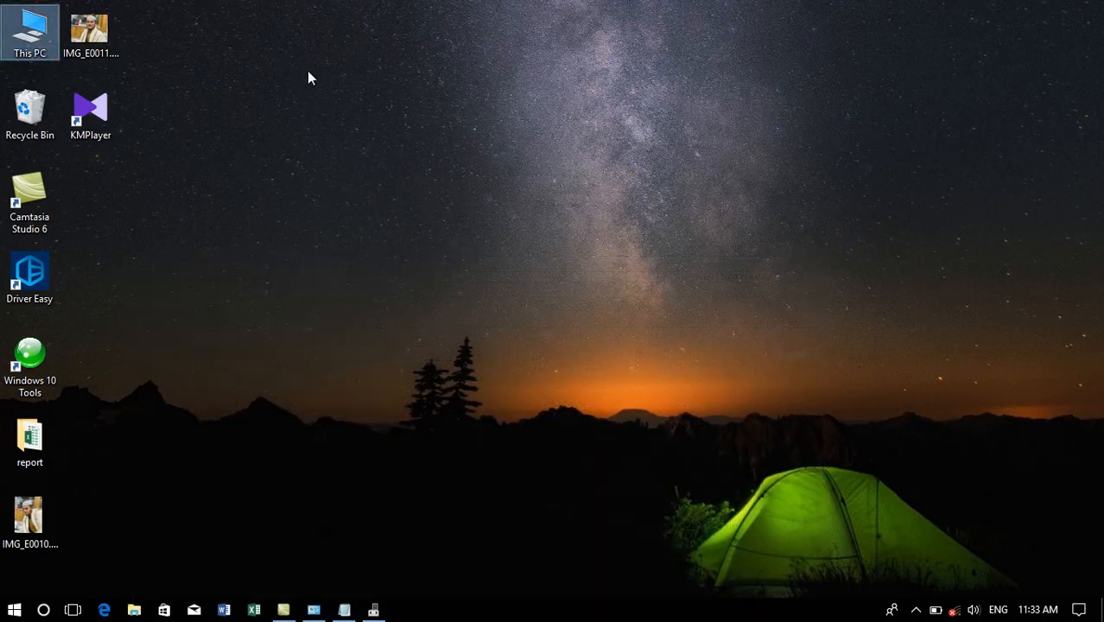
right_click(19, 28)
left_click(52, 39)
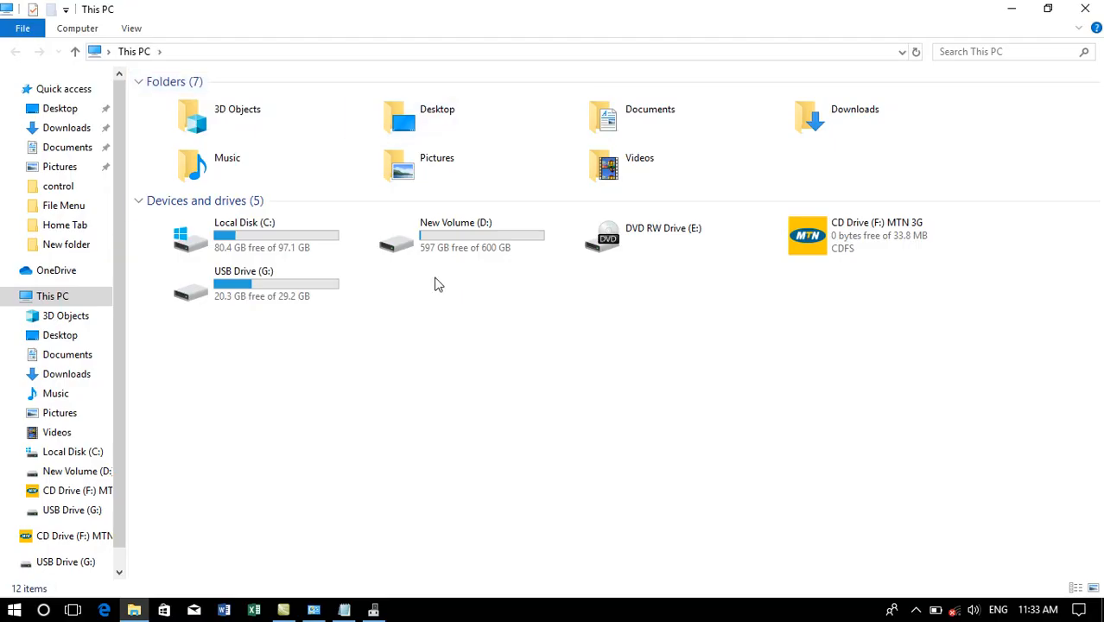
left_click(676, 244)
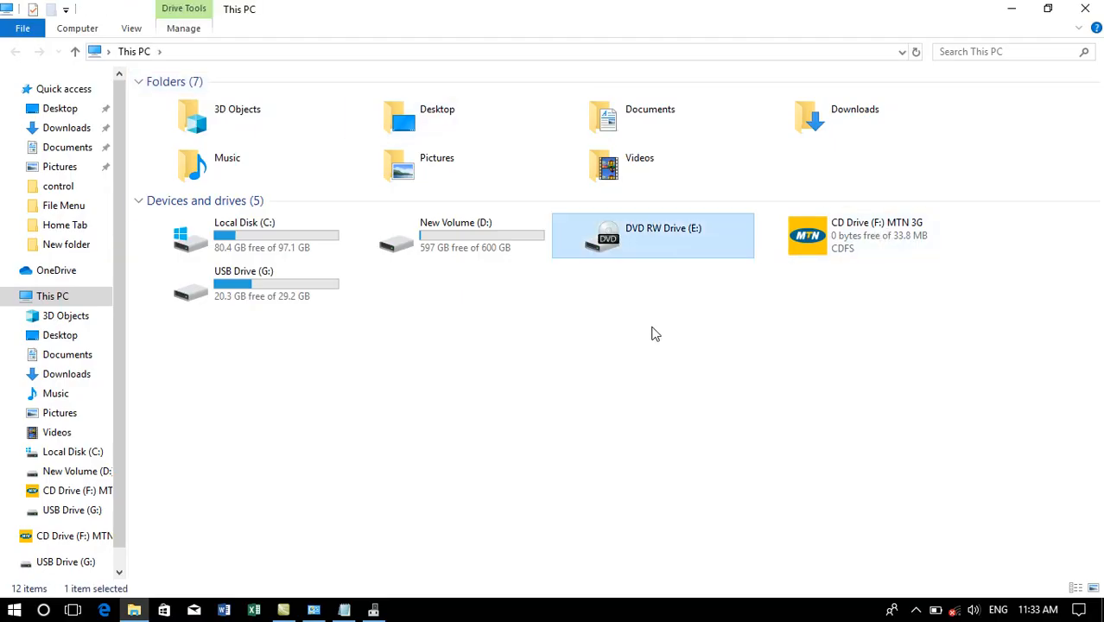
mouse_move(568, 203)
left_mouse_down()
mouse_move(872, 320)
mouse_move(739, 278)
left_mouse_up()
key("Escape")
Switch to Notepad and add an unindented line below "Bluetooth" with "Network", a person's first name in parentheses, and "CDRom"
left_click(346, 609)
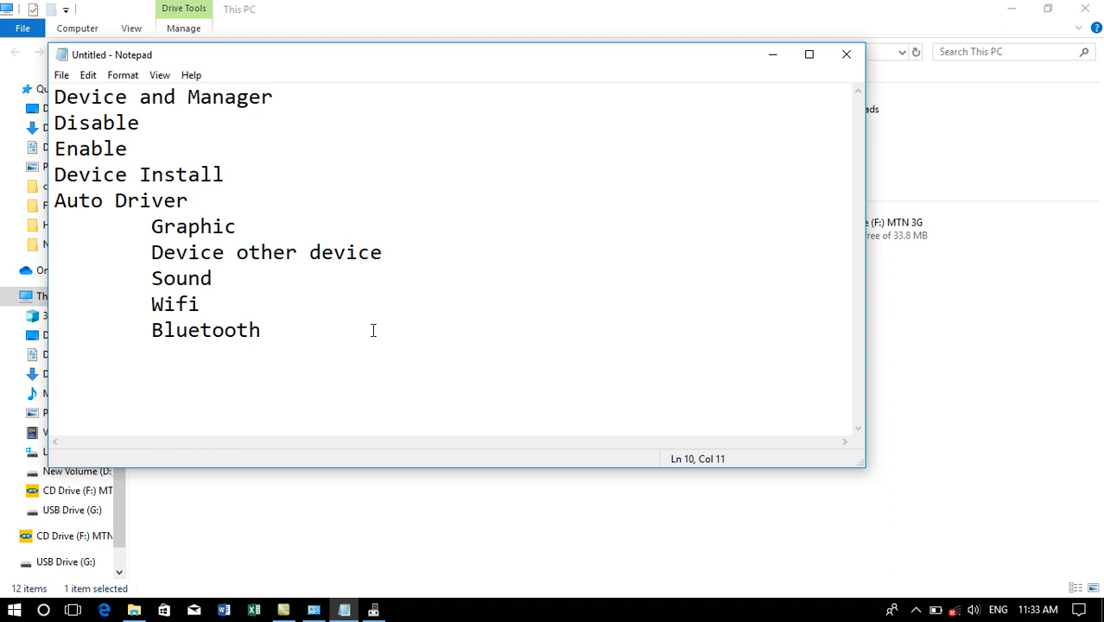
double_click(284, 340)
left_click(271, 335)
type("Network (")
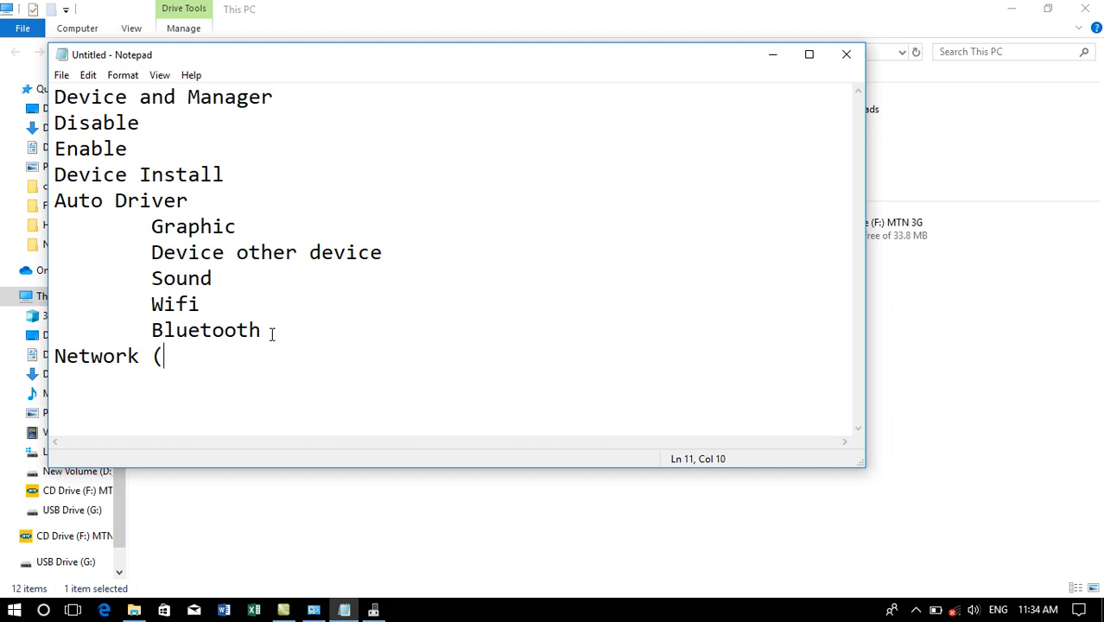
type("Ahmad")
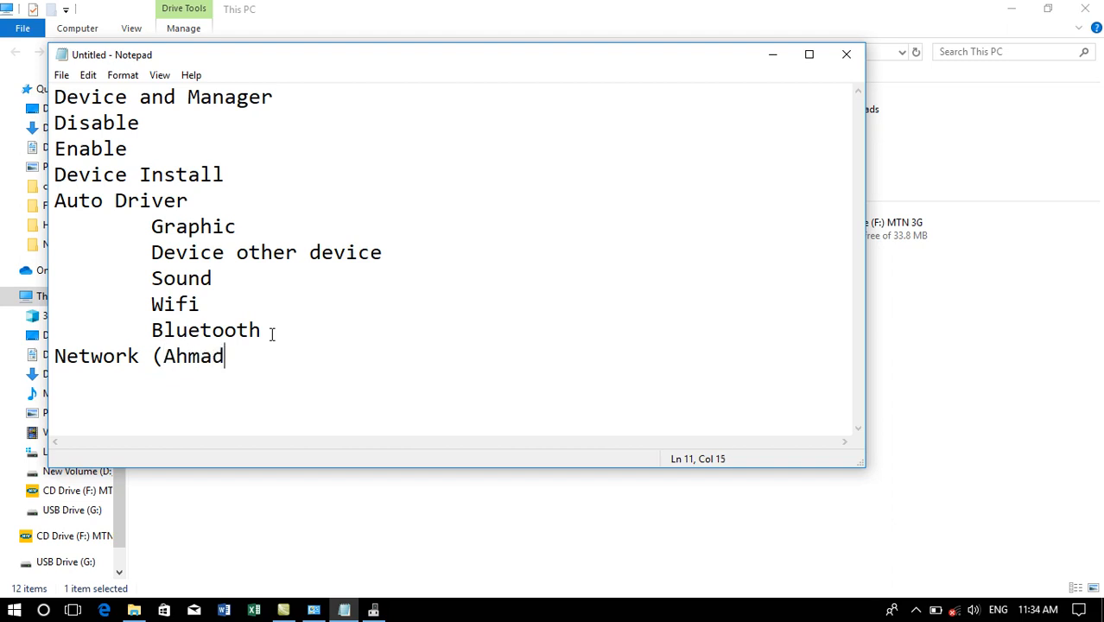
type(") CDRim")
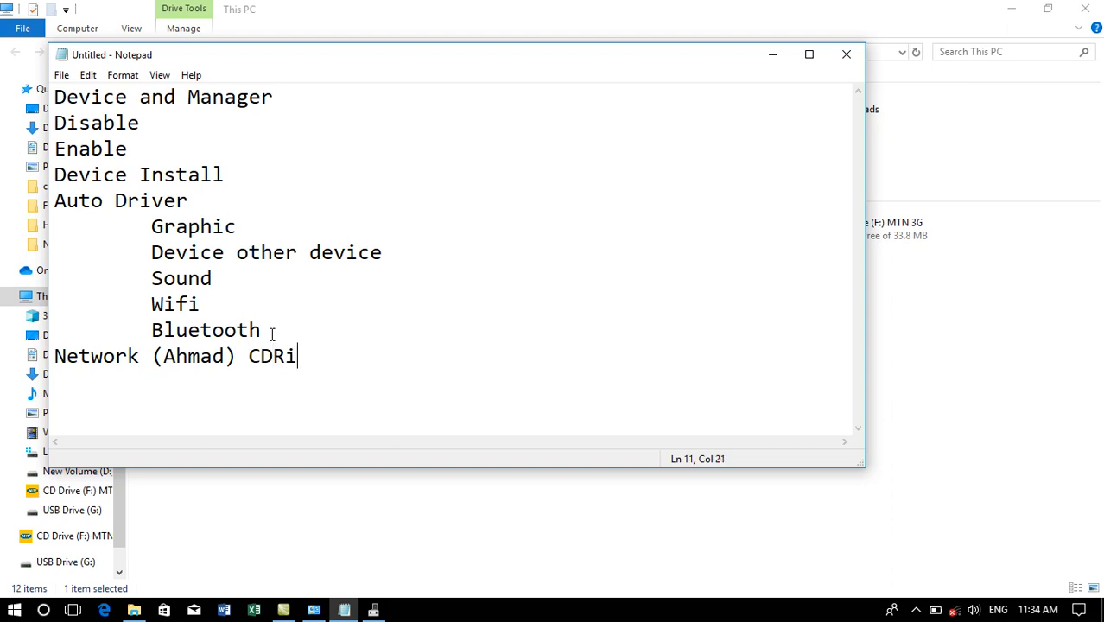
key("BackSpace")
key("BackSpace")
type("om")
Add the line "Administrator" at the end of the note
key("Return")
type("Admin")
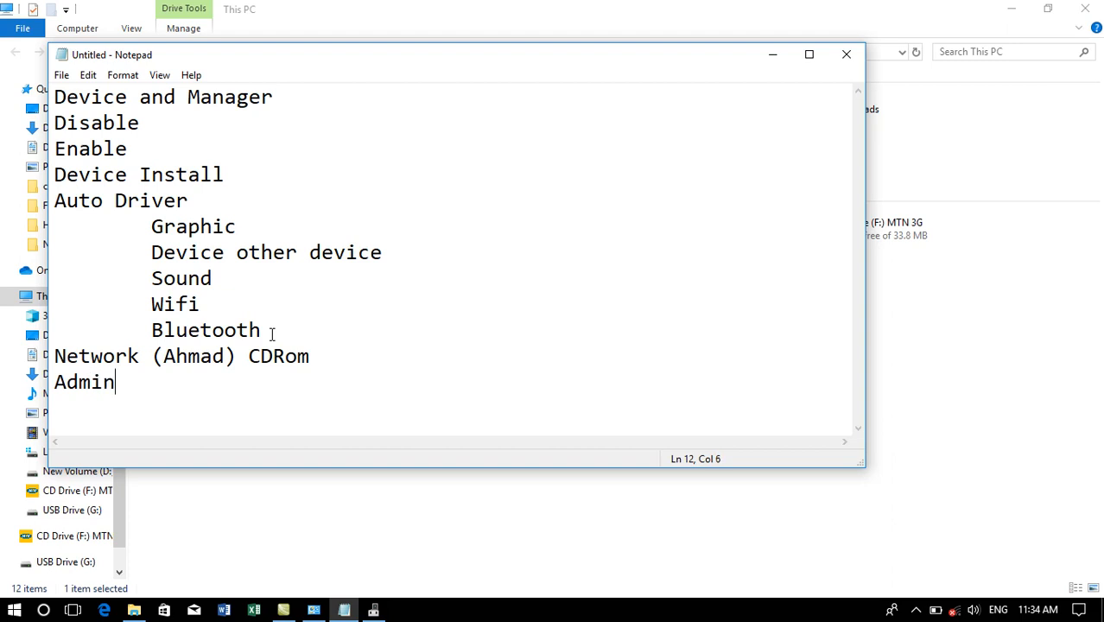
type("ista")
key("BackSpace")
type("rator")
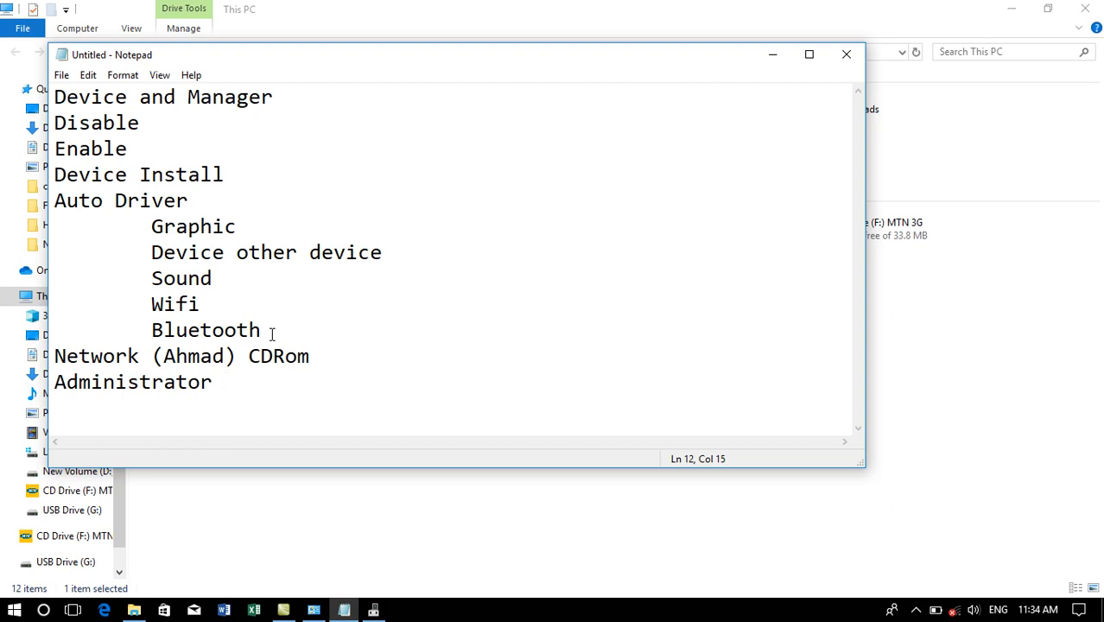
Append "(Standard)" to the "Administrator" line, start a new line, and minimize the note
type("(Standar")
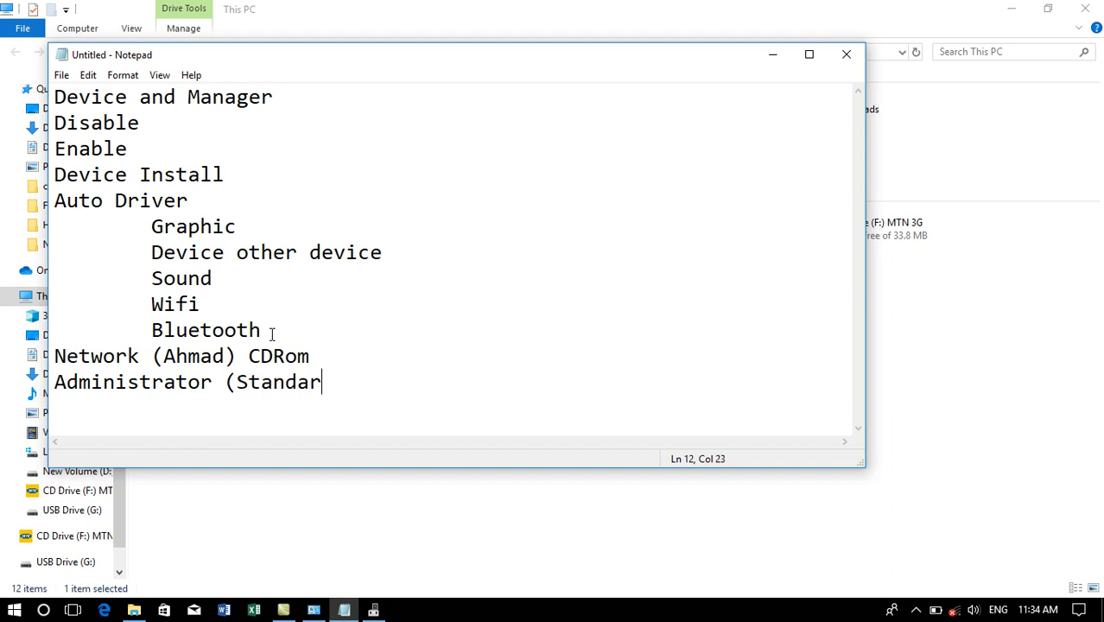
type("d)")
key("Return")
left_click(773, 54)
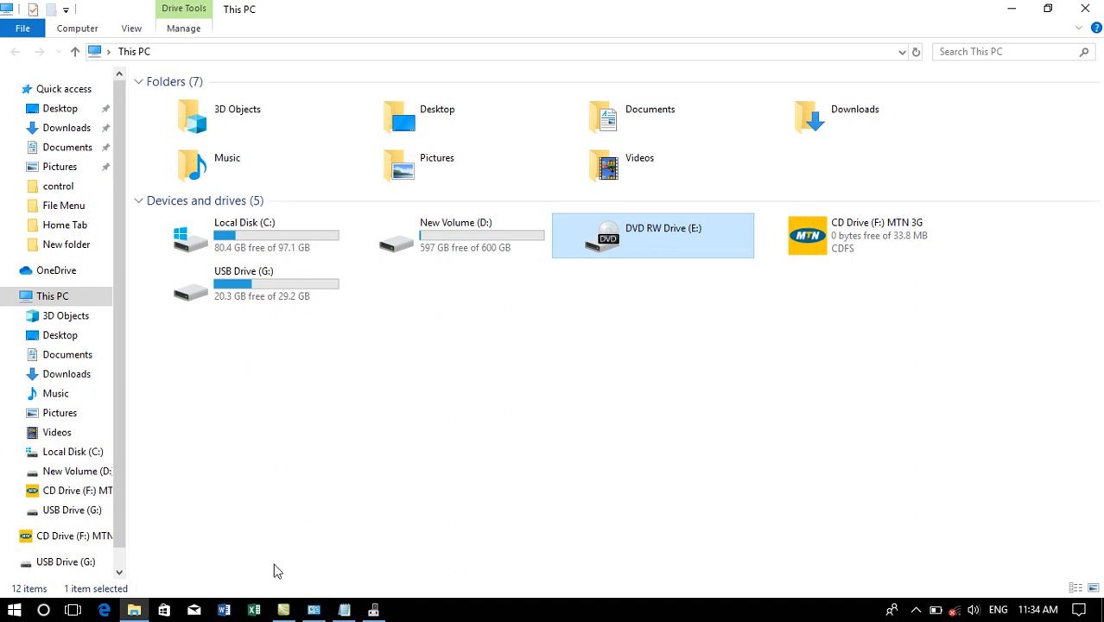
Switch to Device Manager and disable the PLDS DVD+-RW DU-8A4SH drive under DVD/CD-ROM drives, accepting the warning
left_click(374, 611)
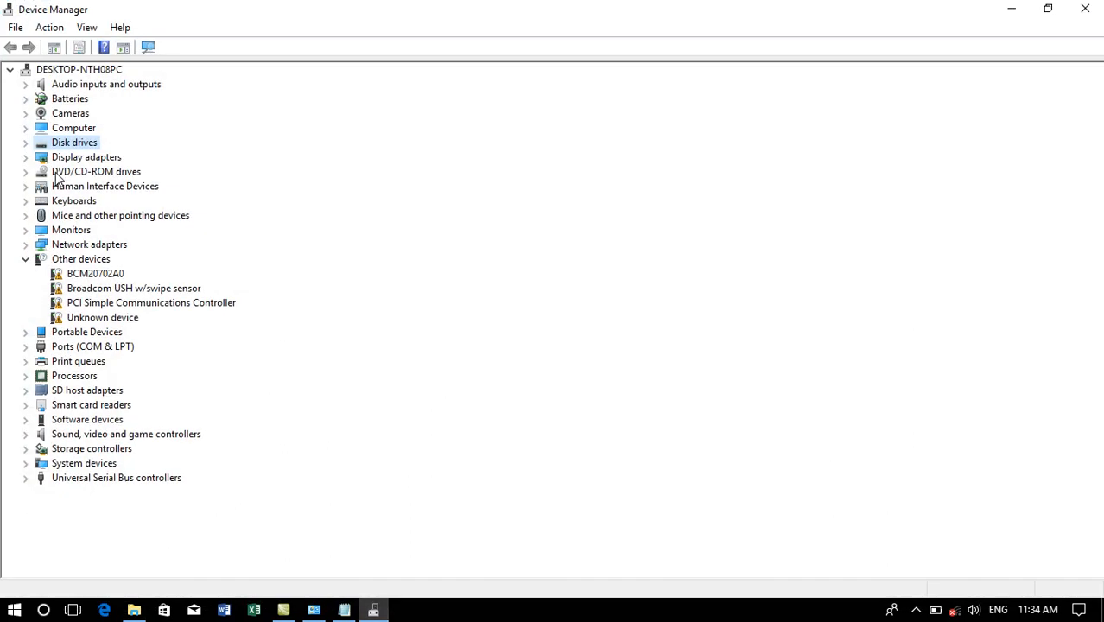
left_click(374, 611)
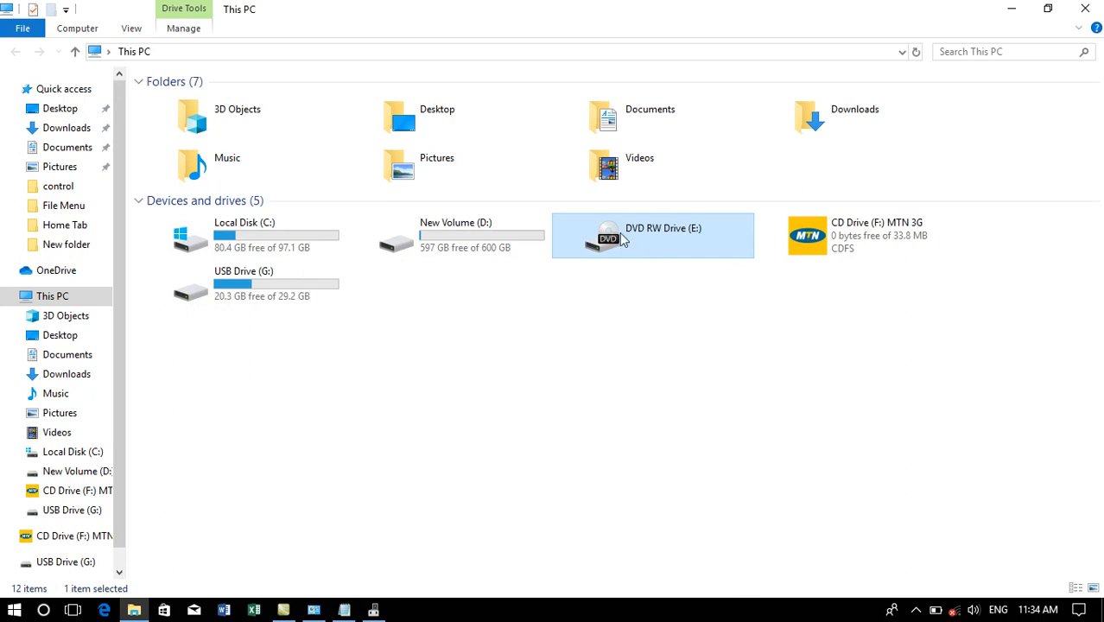
left_click(374, 611)
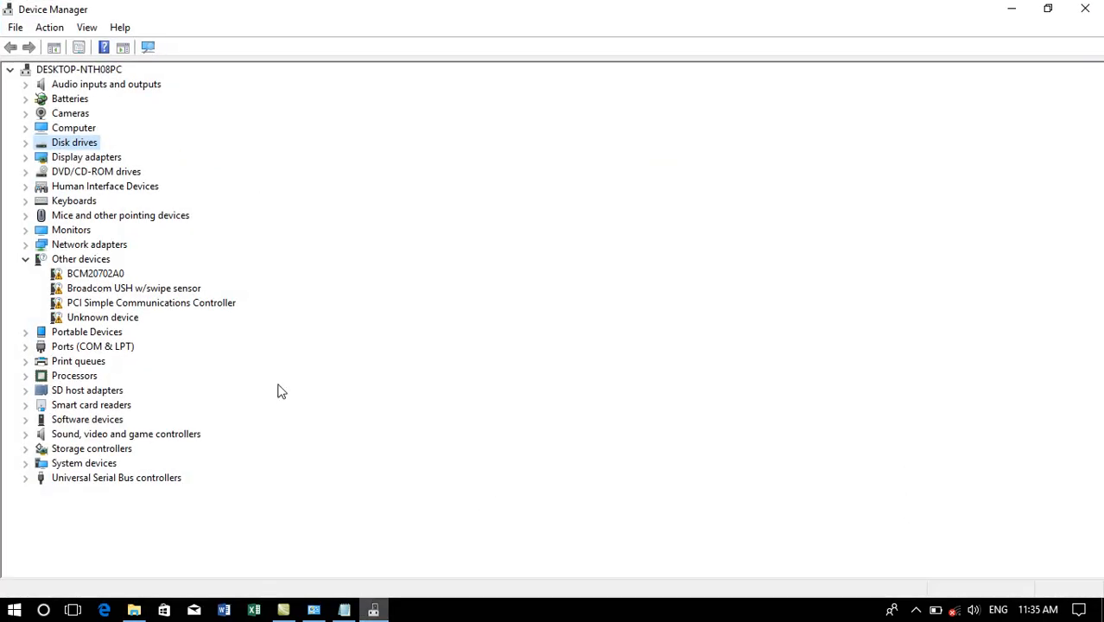
left_click(25, 172)
left_click(157, 191)
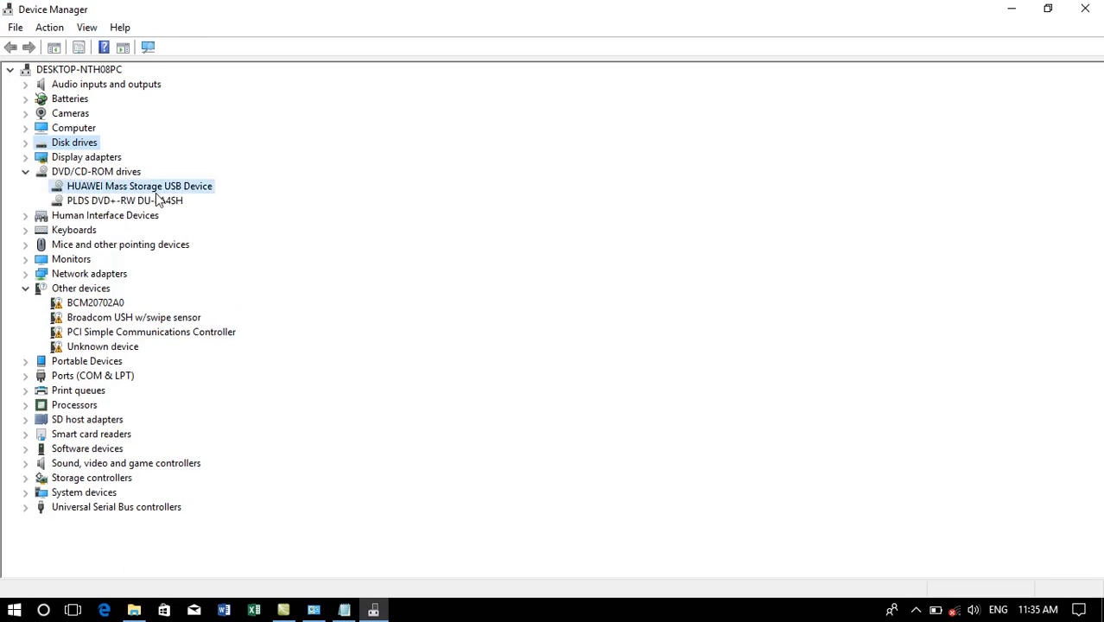
left_click(140, 203)
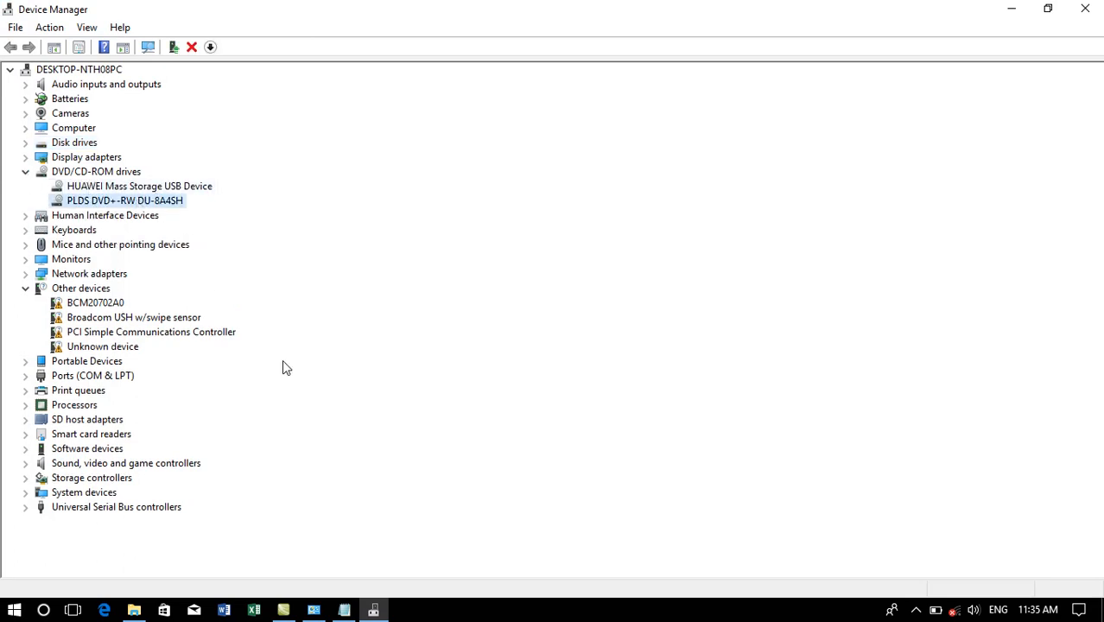
right_click(112, 207)
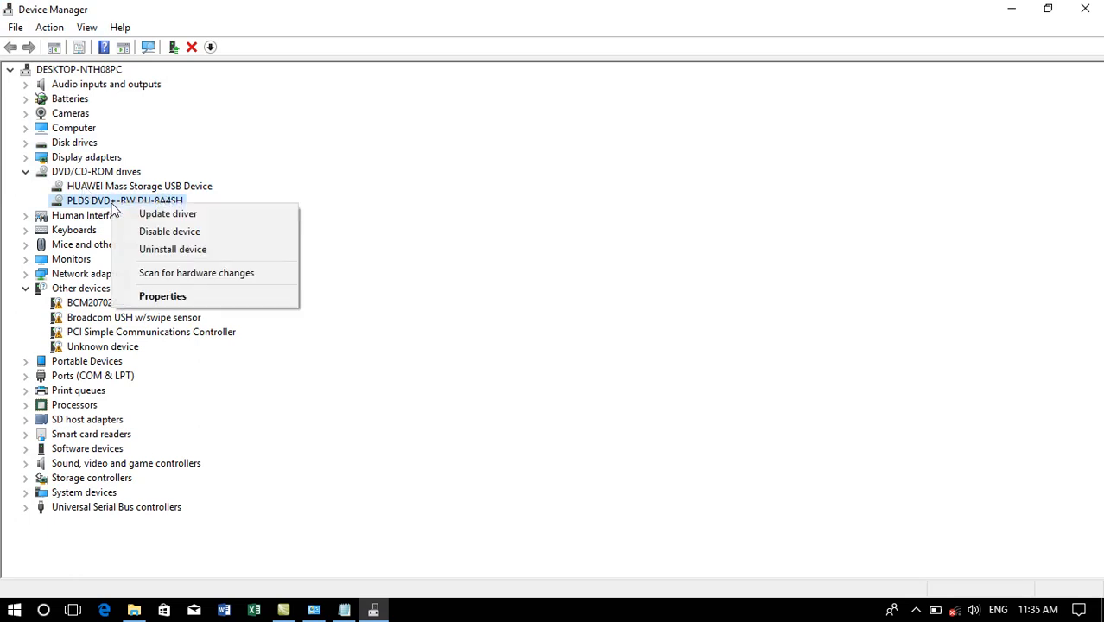
left_click(134, 232)
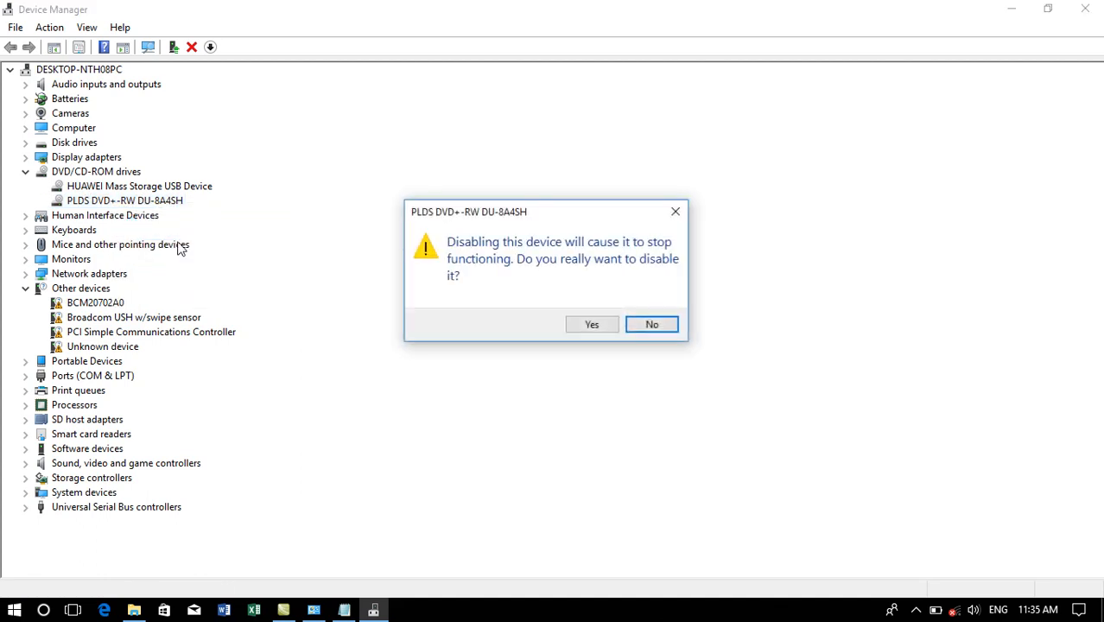
left_click(577, 321)
Minimize Device Manager and refresh This PC twice to check whether the DVD RW Drive (E:) is listed
left_click(1011, 8)
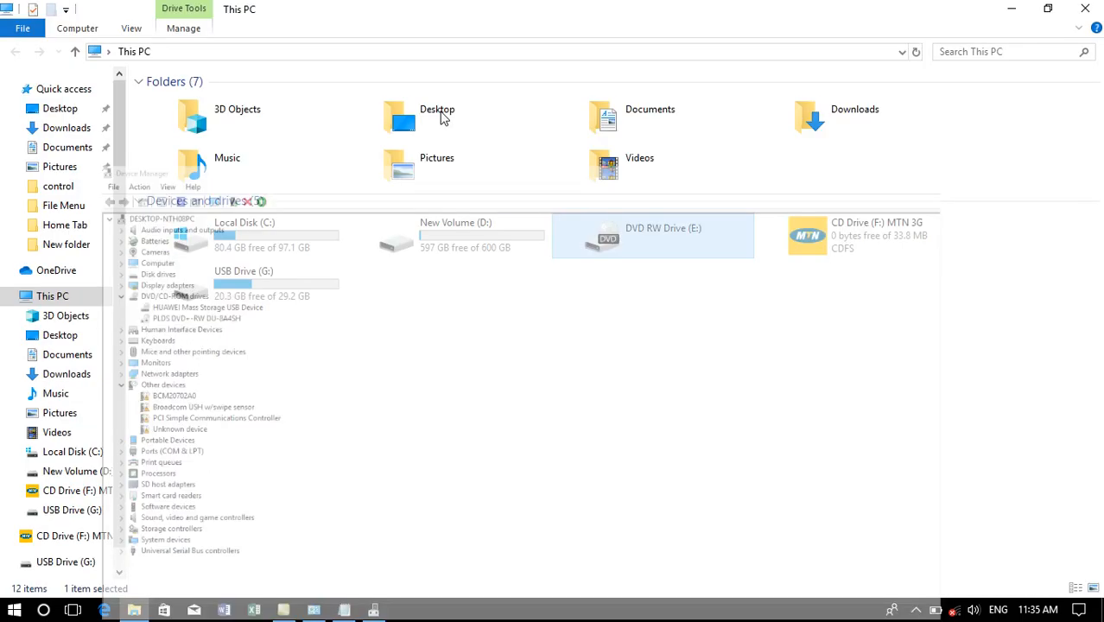
right_click(713, 330)
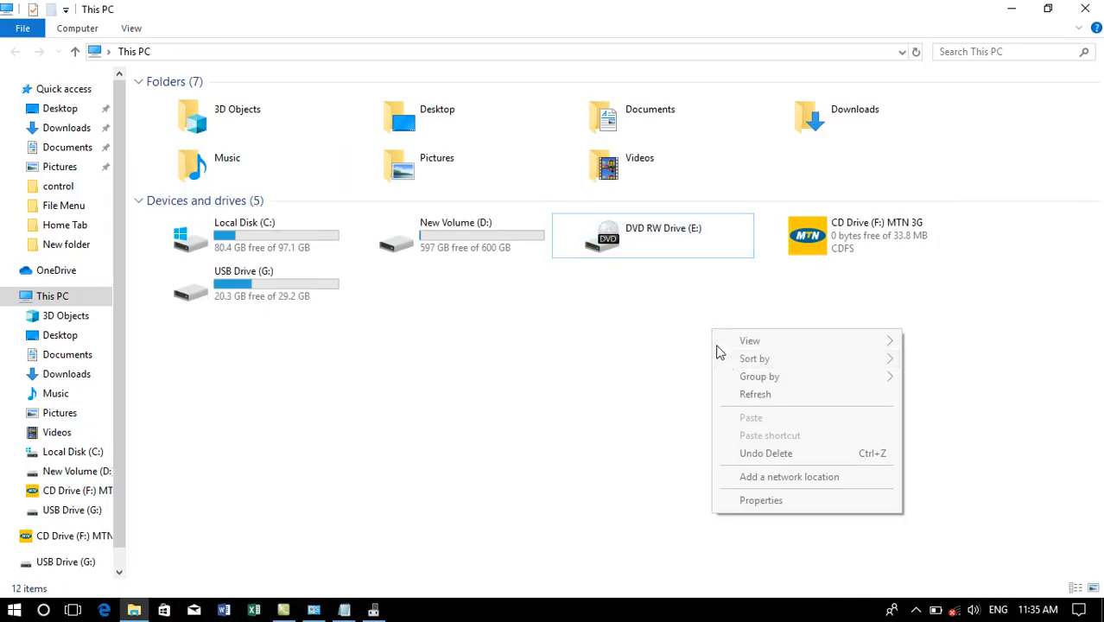
left_click(745, 394)
right_click(704, 317)
left_click(739, 389)
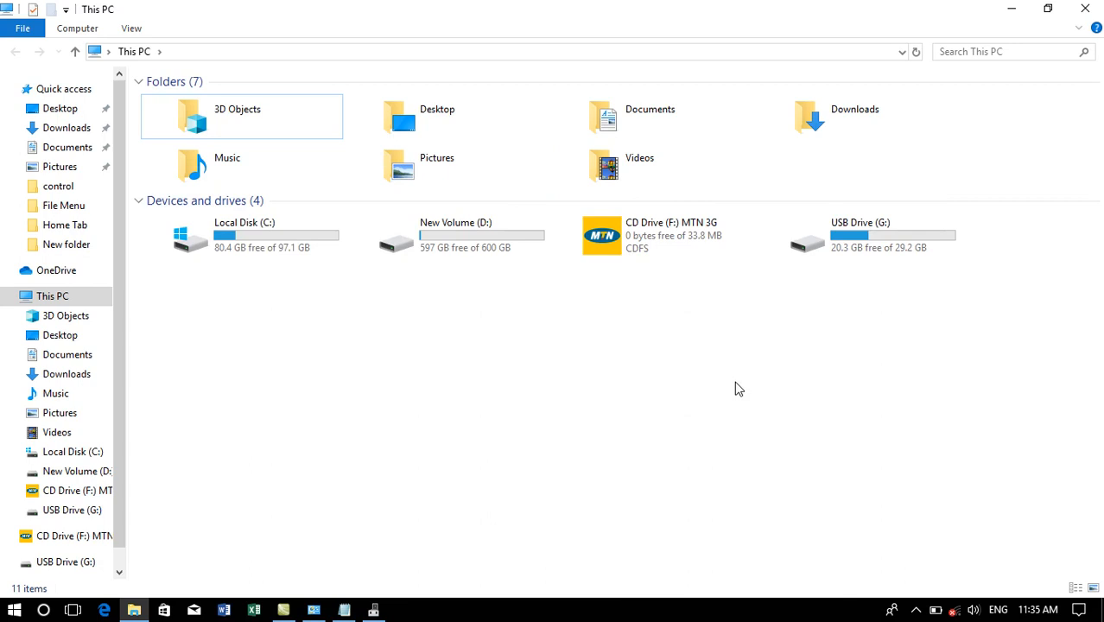
Bring up the Notepad note and highlight "(Standard)" and "Administrator" in turn, then minimize it
left_click(344, 610)
left_click_drag(345, 382, 229, 389)
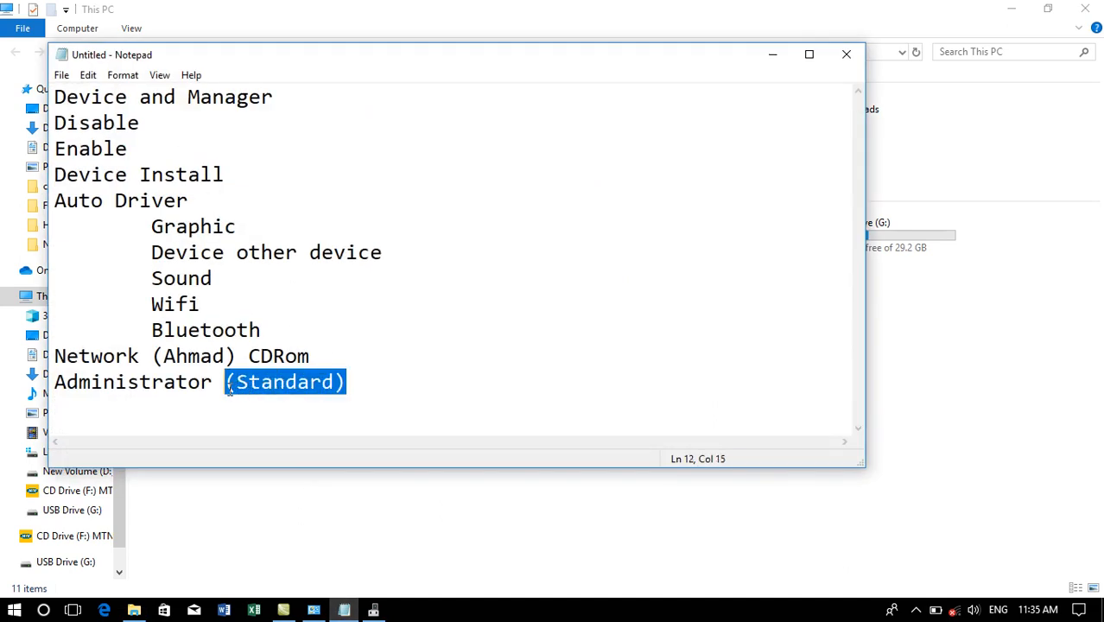
left_click(761, 61)
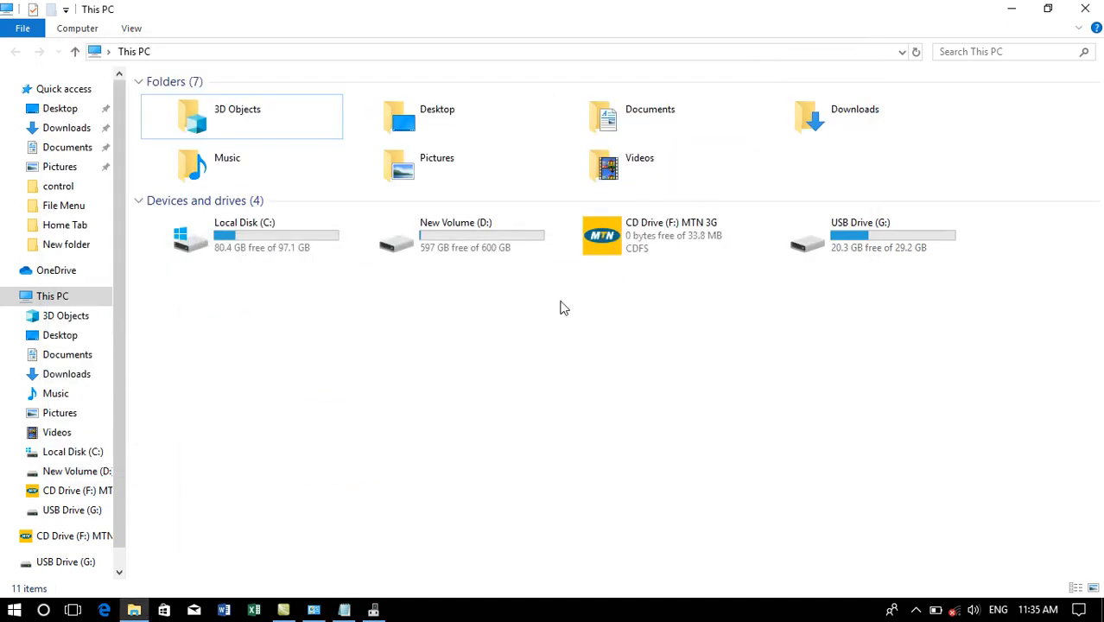
left_click(344, 610)
left_click_drag(212, 382, 13, 394)
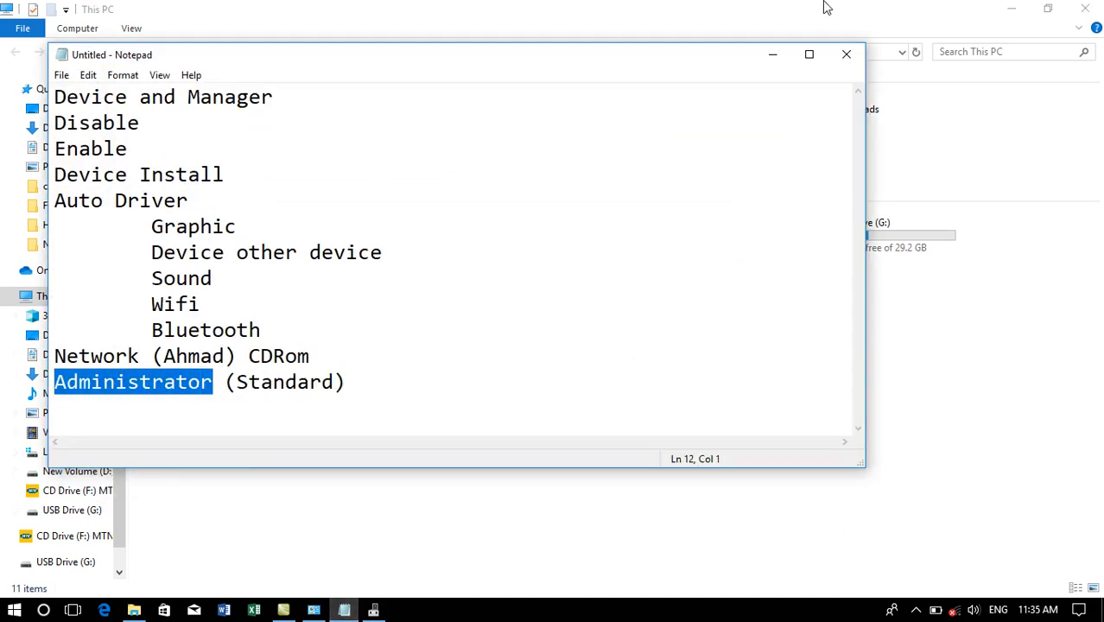
left_click(772, 54)
Refresh This PC once more to check the listed drives, then minimize the window
right_click(644, 318)
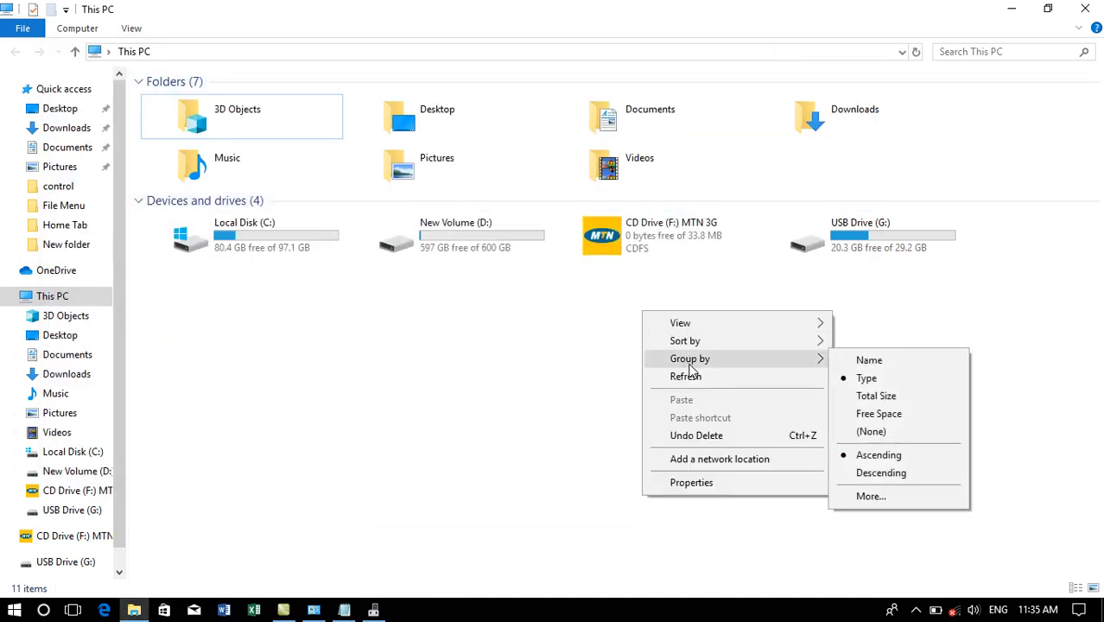
left_click(696, 375)
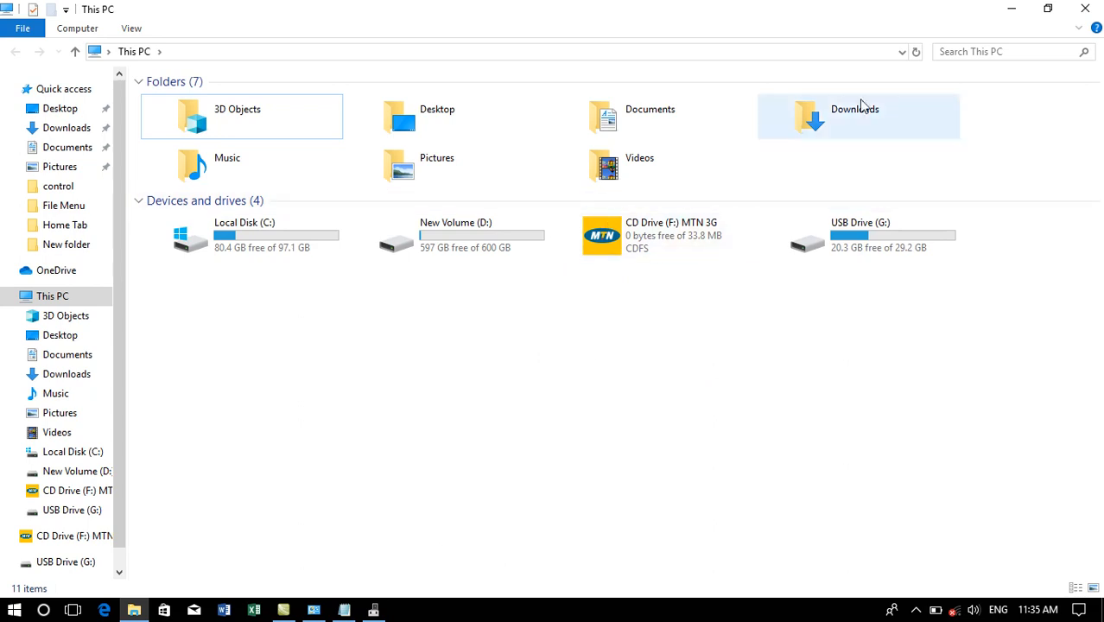
left_click(1016, 13)
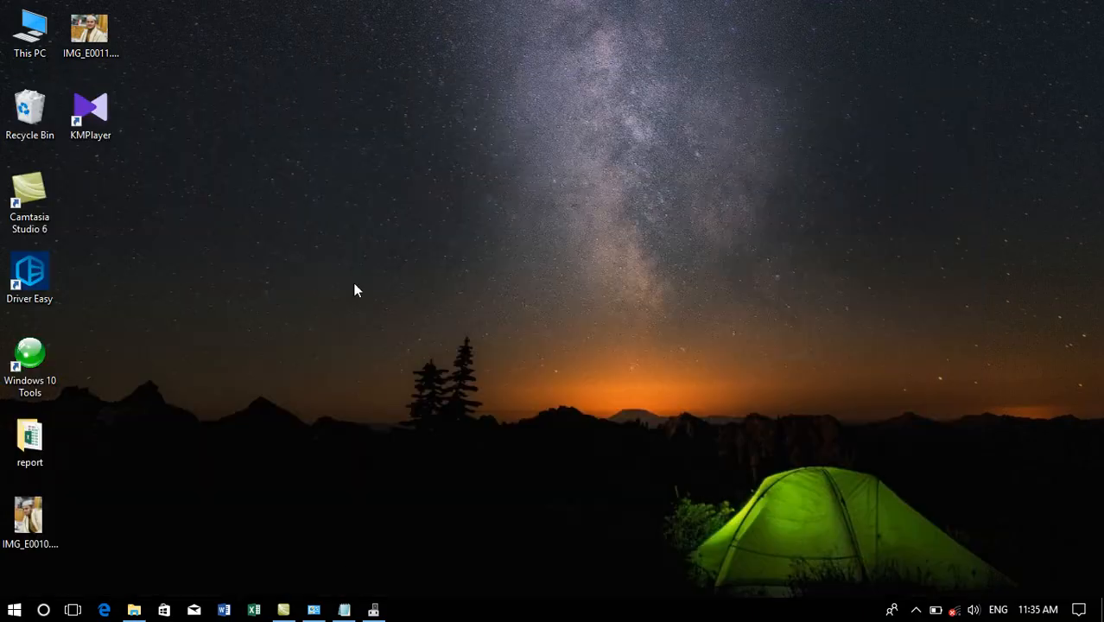
Switch to Device Manager and enable the PLDS DVD+-RW DU-8A4SH drive
left_click(379, 610)
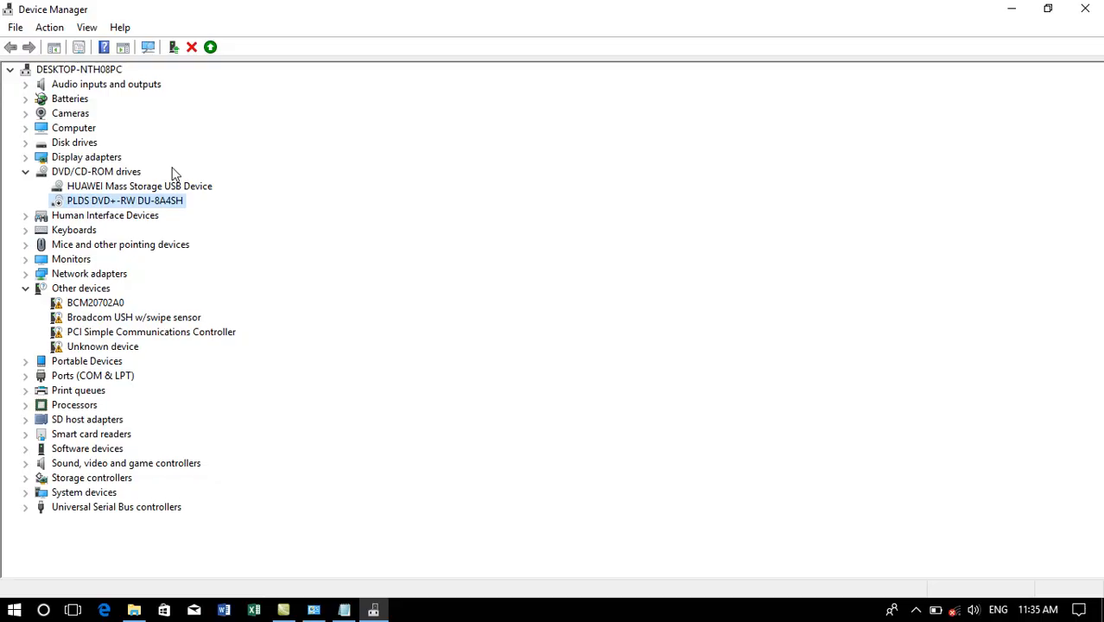
right_click(60, 202)
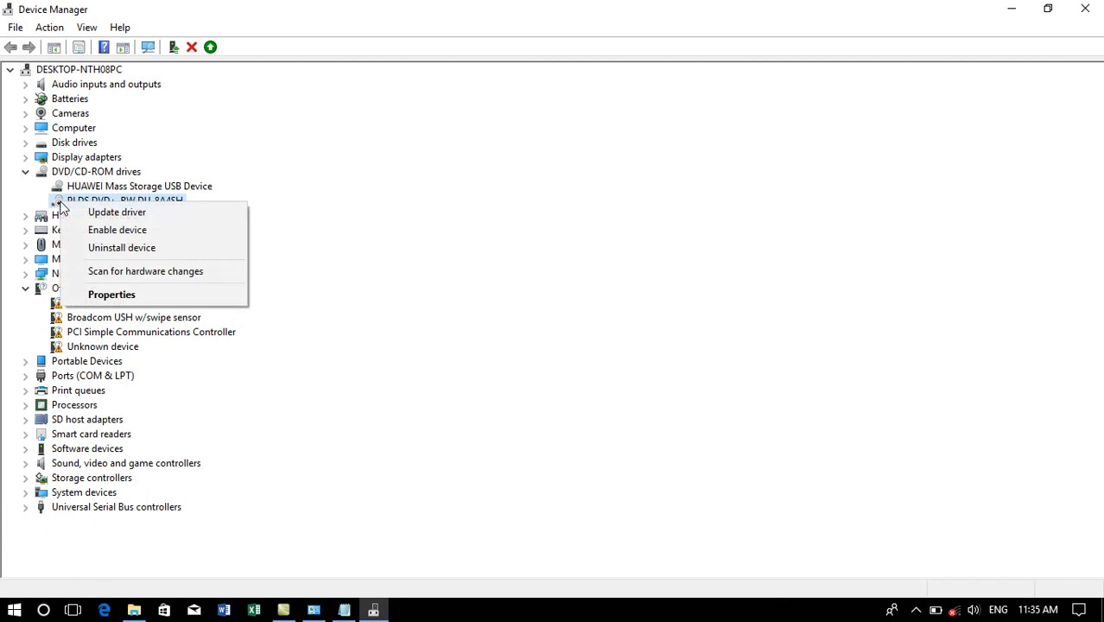
left_click(89, 230)
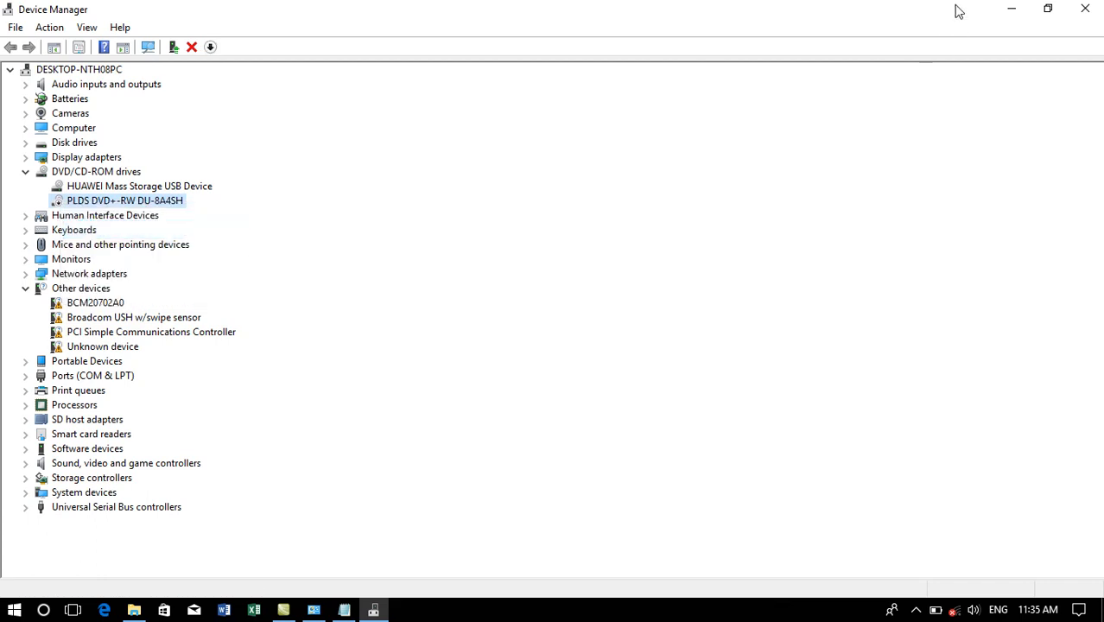
Minimize Device Manager and open This PC from the desktop to check for the DVD RW Drive (E:)
left_click(1009, 11)
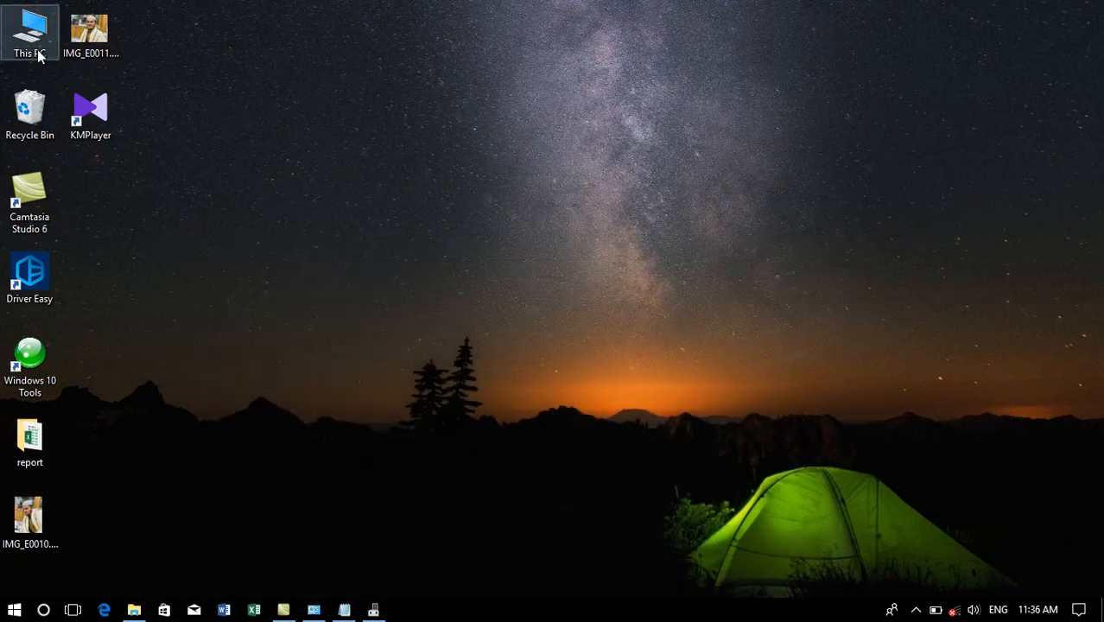
right_click(37, 49)
left_click(50, 57)
double_click(585, 107)
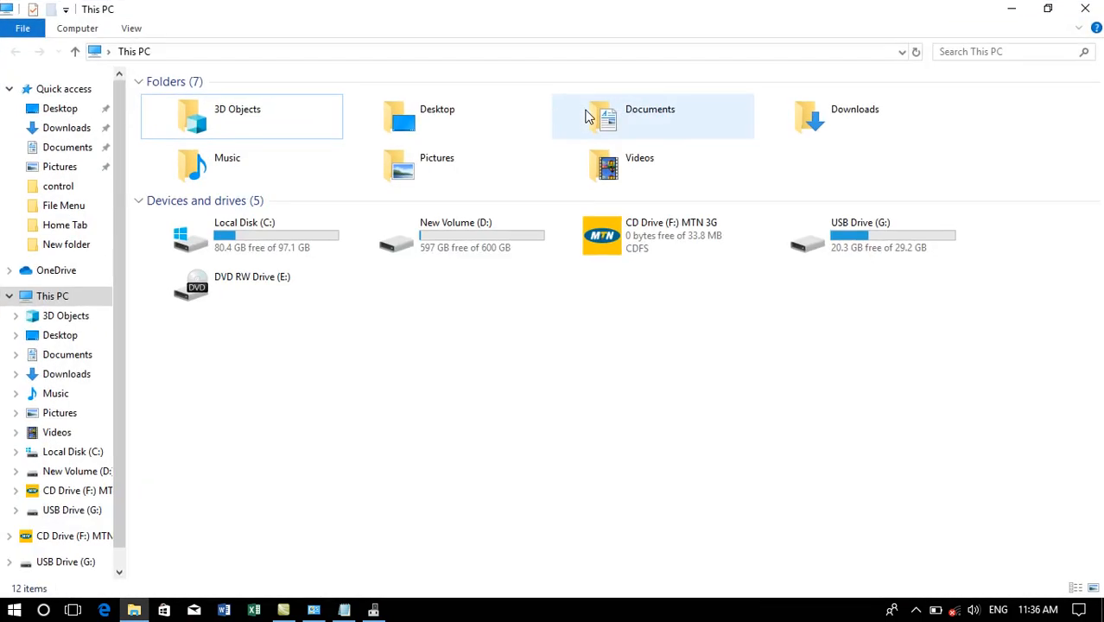
Switch to the Notepad note and add the line "Father(" below "Administrator (Standard)"
left_click(344, 610)
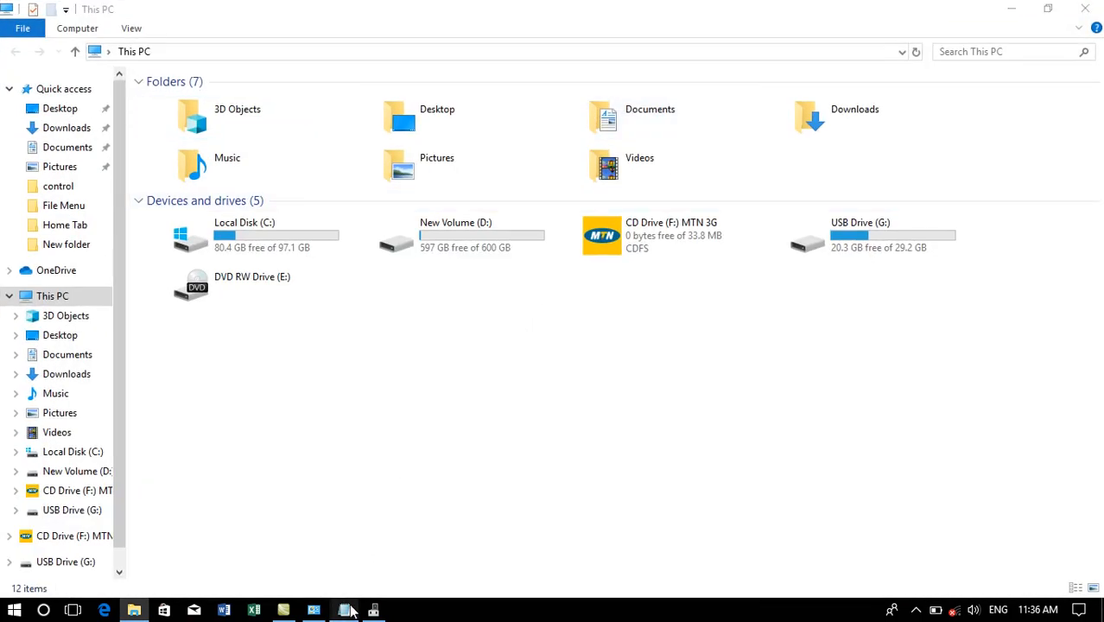
left_click(388, 383)
key("Return")
type("Father(")
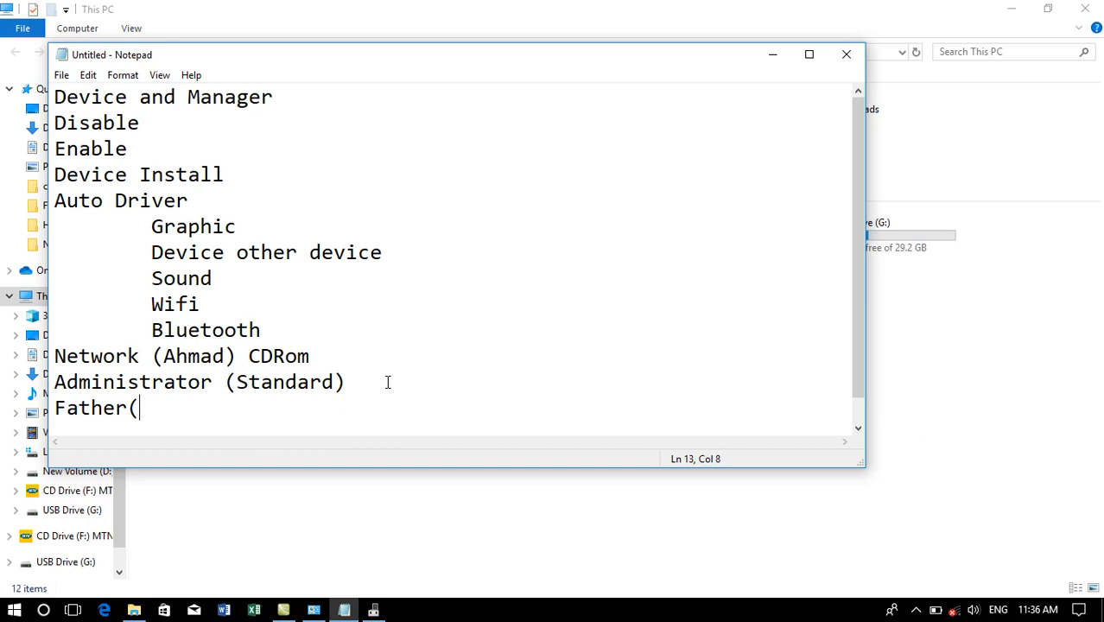
Add the line "Administrator(Assistant)" below "Father(", correcting the misspelled first word
key("Return")
type("Adminstor")
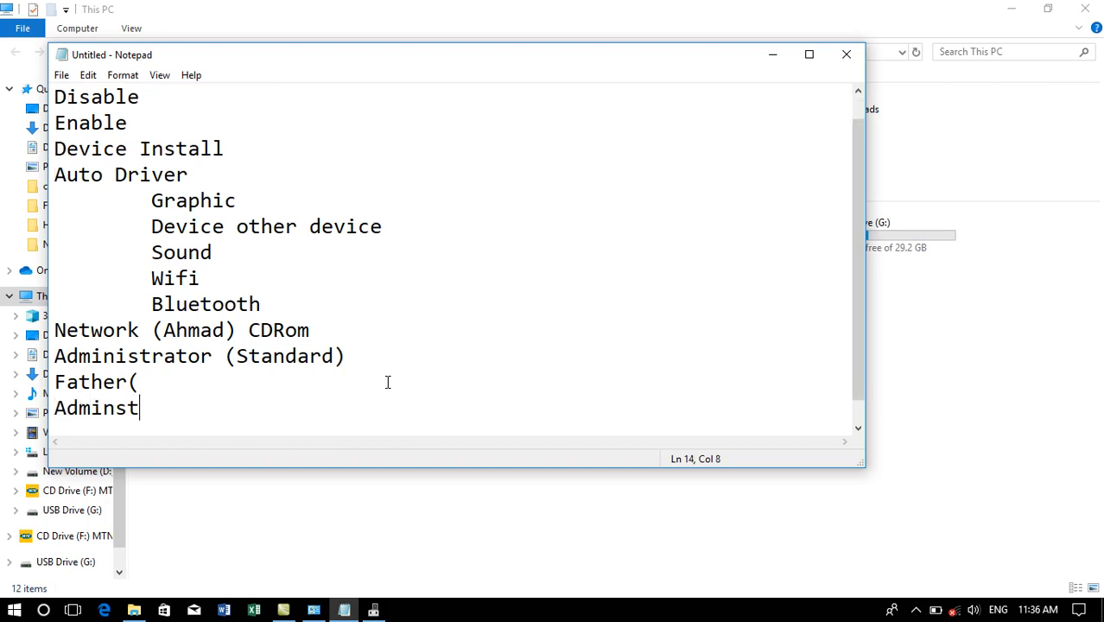
key("BackSpace")
key("BackSpace")
key("BackSpace")
key("BackSpace")
key("BackSpace")
type("nistrator")
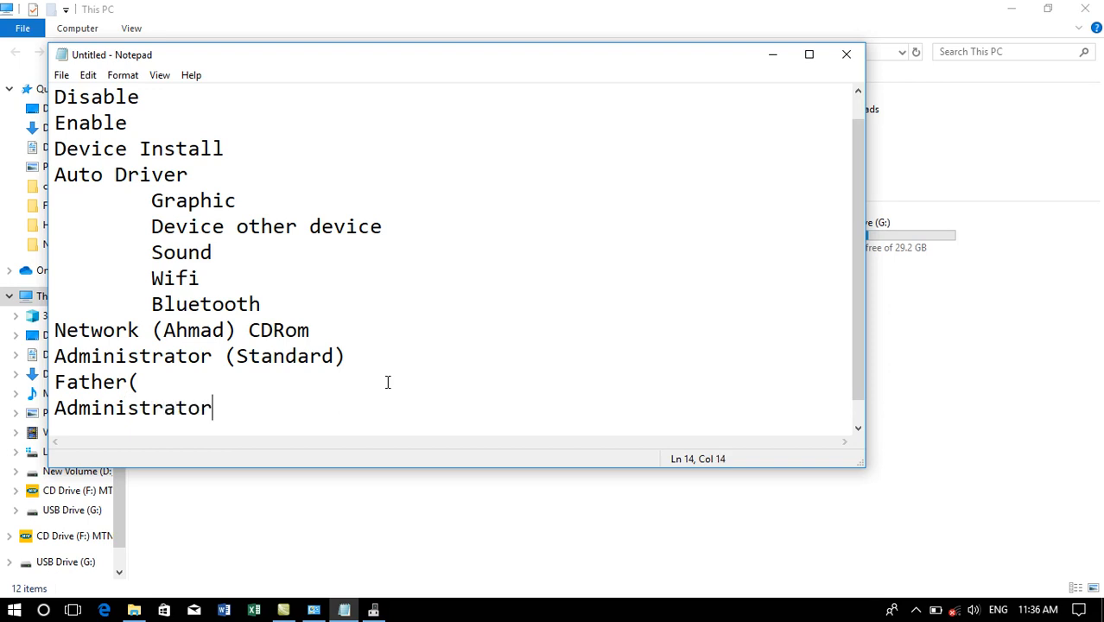
type("(Assistant)")
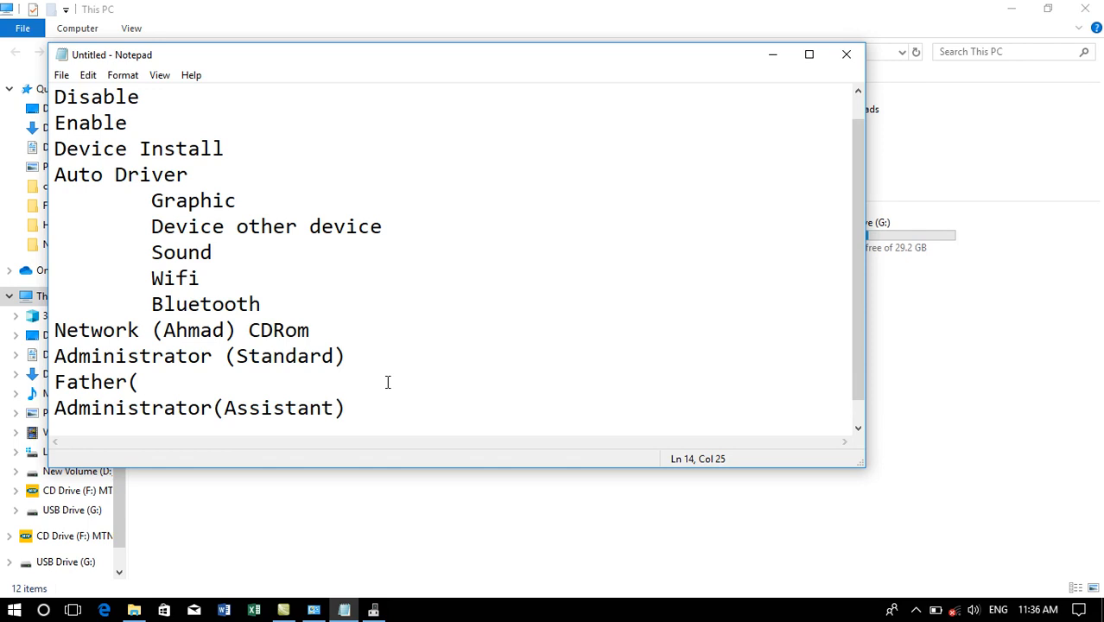
Highlight "(Assistant)", the first name on the Network line, and the last "Administrator" in turn, then minimize the note
left_click_drag(369, 422, 218, 417)
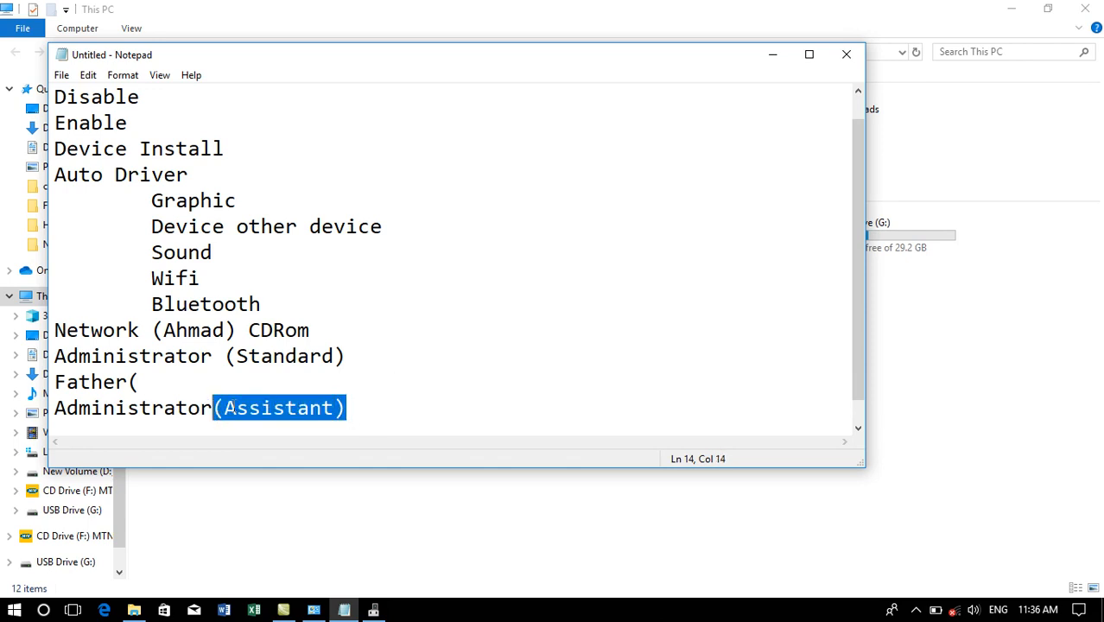
left_click_drag(229, 330, 162, 330)
left_click_drag(361, 408, 217, 385)
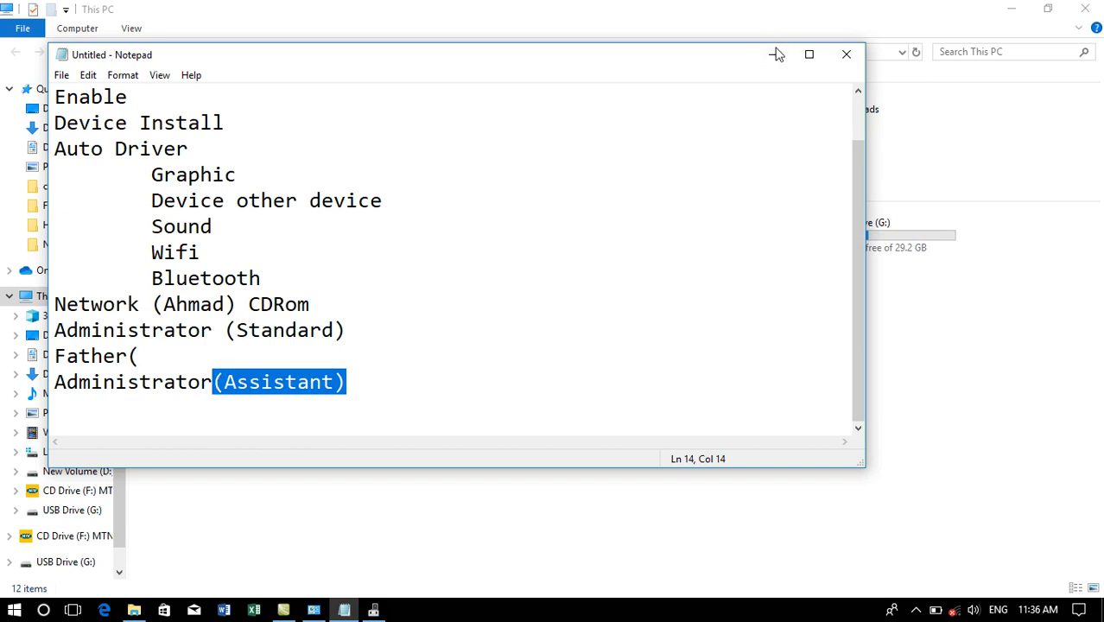
left_click_drag(212, 381, 17, 373)
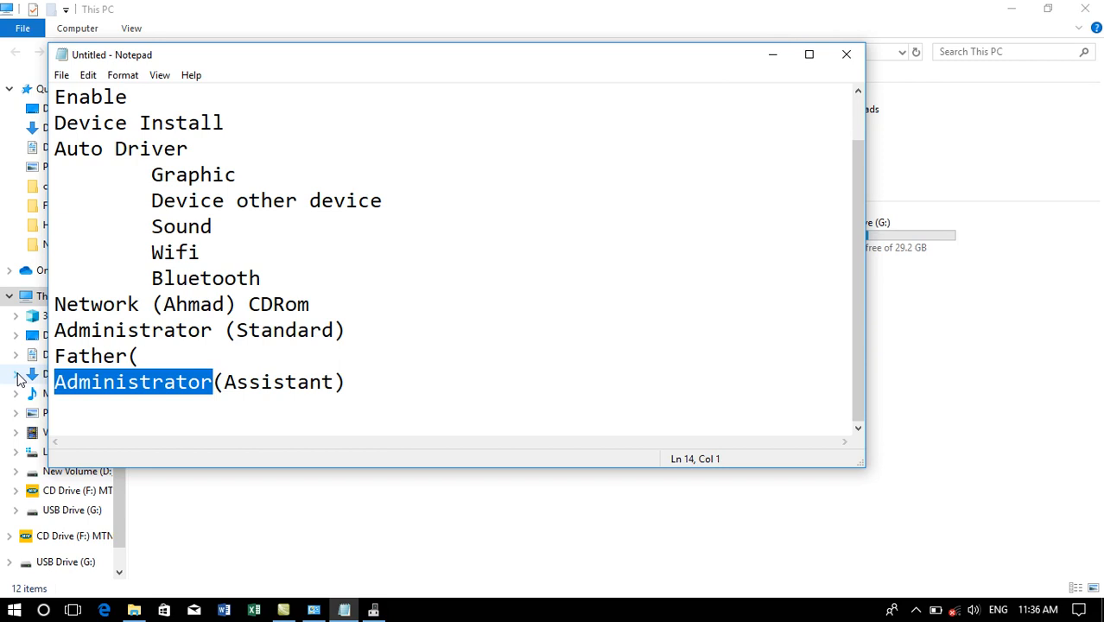
left_click(773, 53)
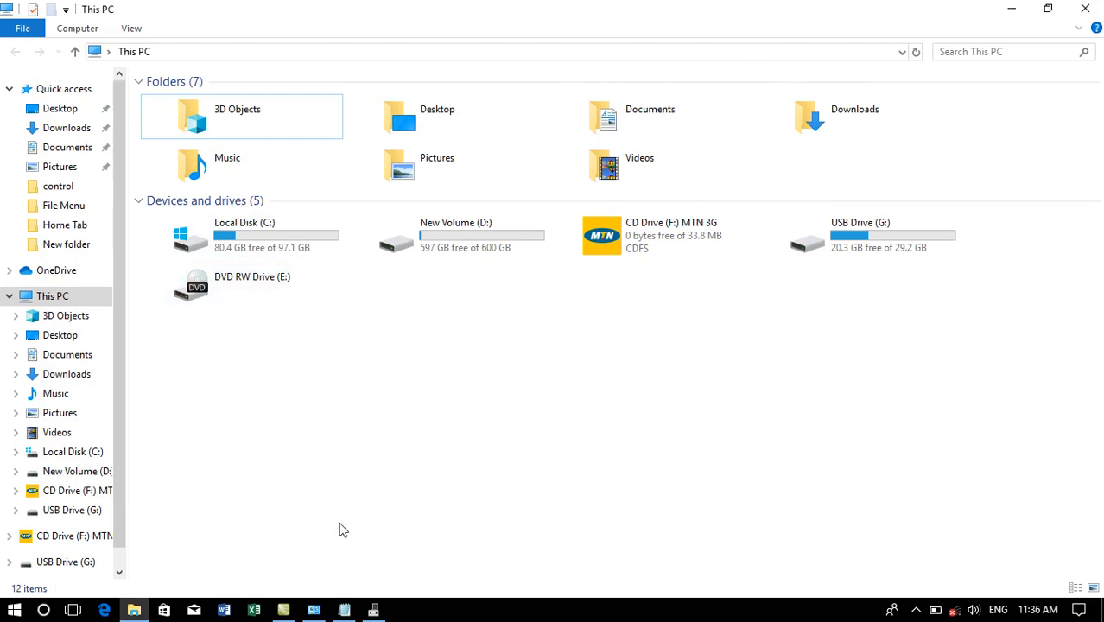
Switch to Device Manager and disable the PLDS DVD+-RW DU-8A4SH drive again, accepting the warning
left_click(373, 610)
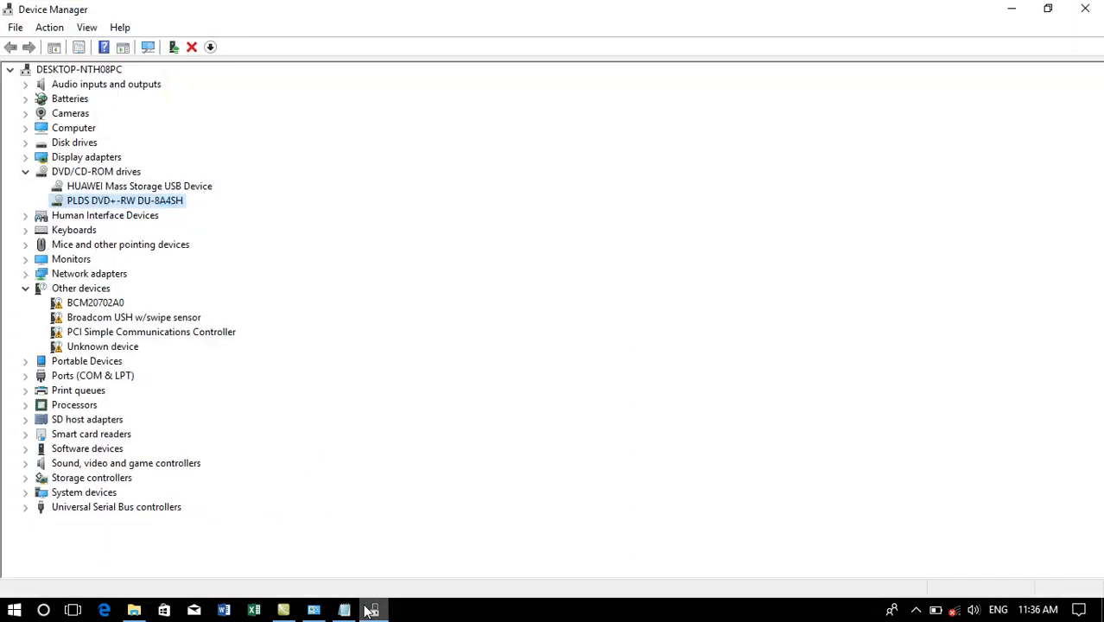
right_click(137, 201)
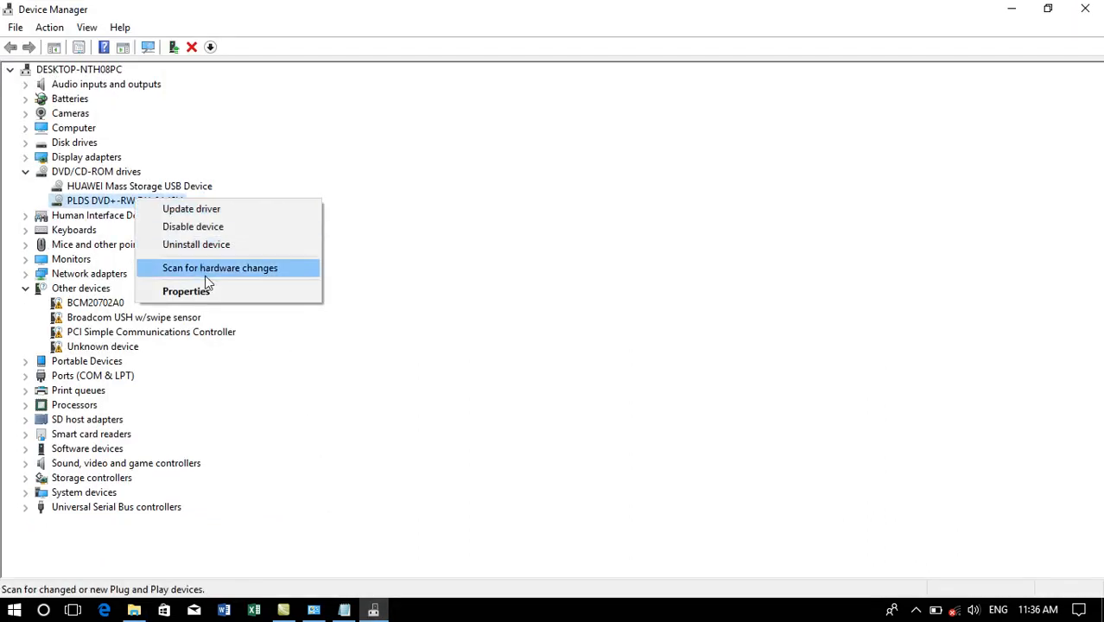
left_click(207, 227)
left_click(593, 323)
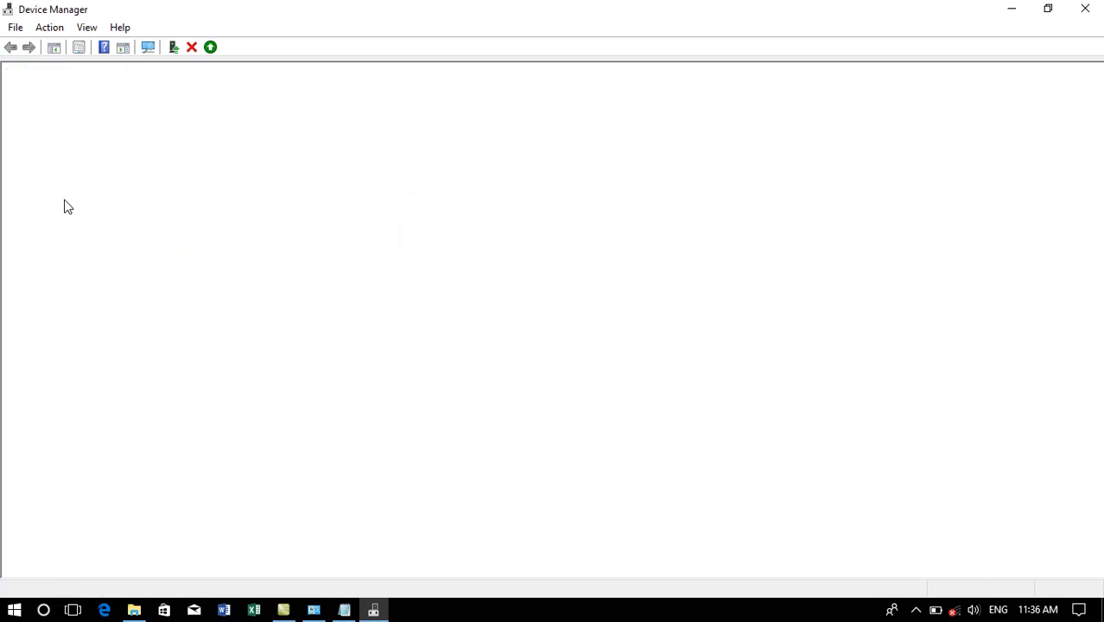
Enable the PLDS DVD+-RW DU-8A4SH drive, then uninstall it and accept the uninstall warning
right_click(102, 202)
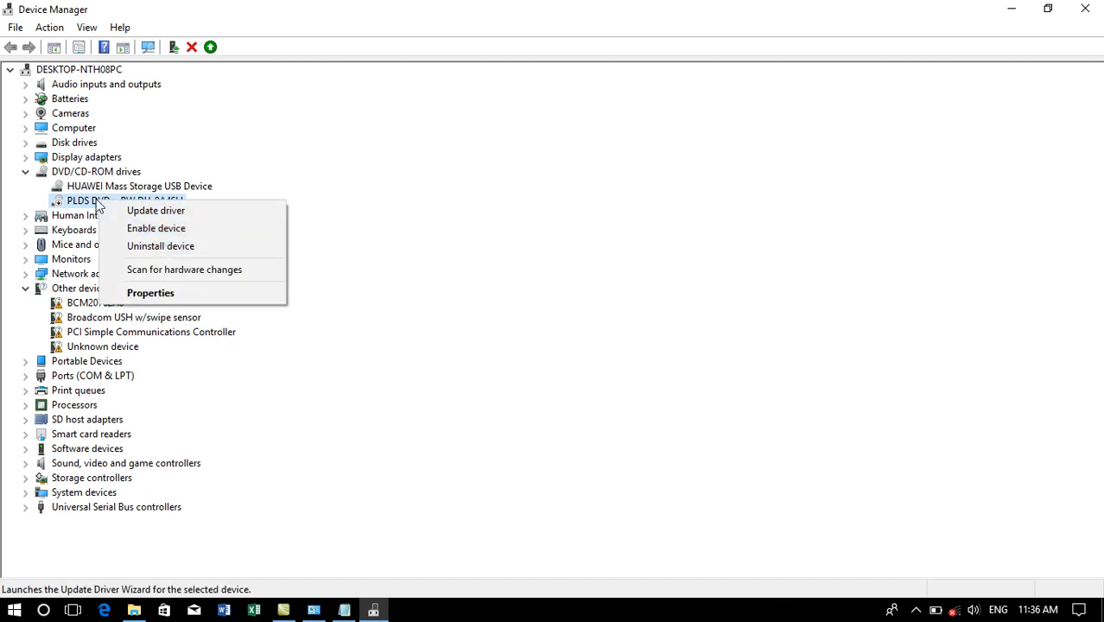
left_click(117, 228)
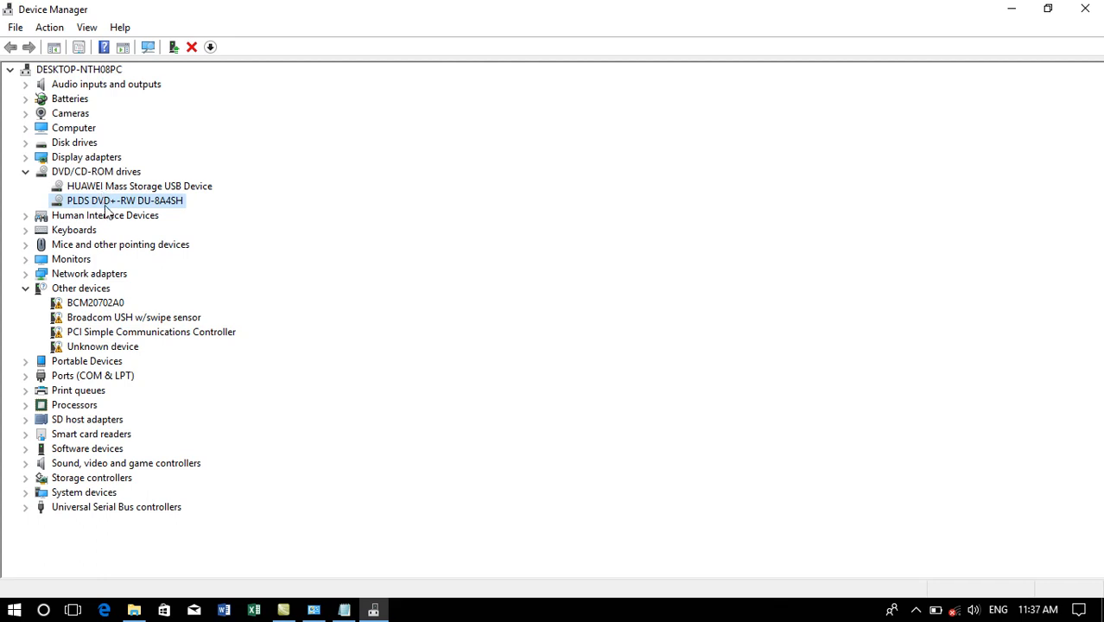
right_click(105, 204)
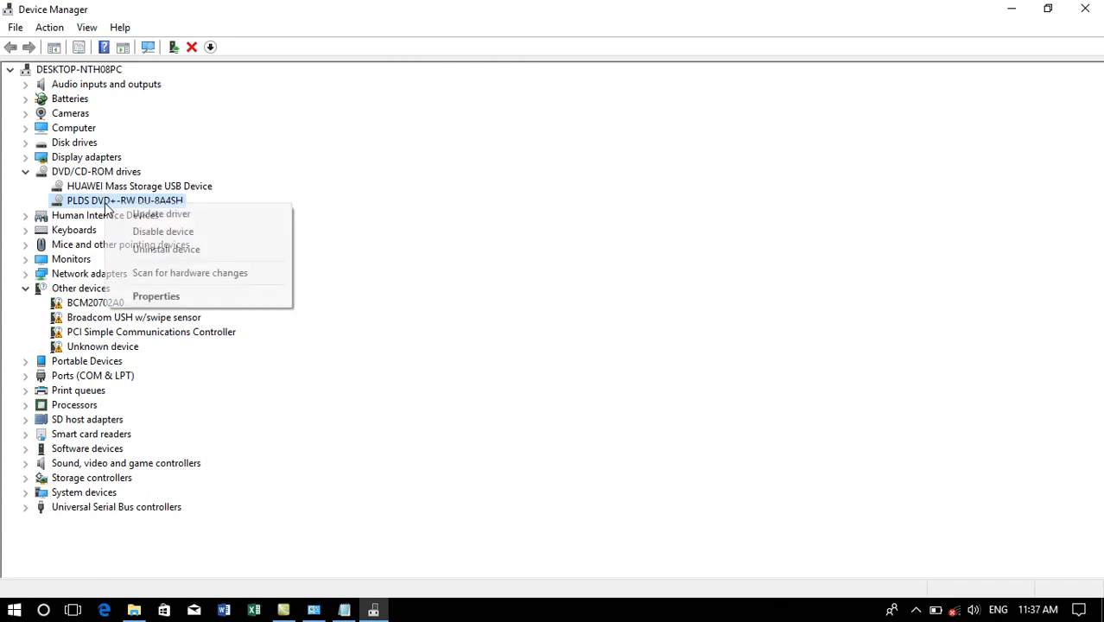
left_click(136, 254)
left_click(581, 370)
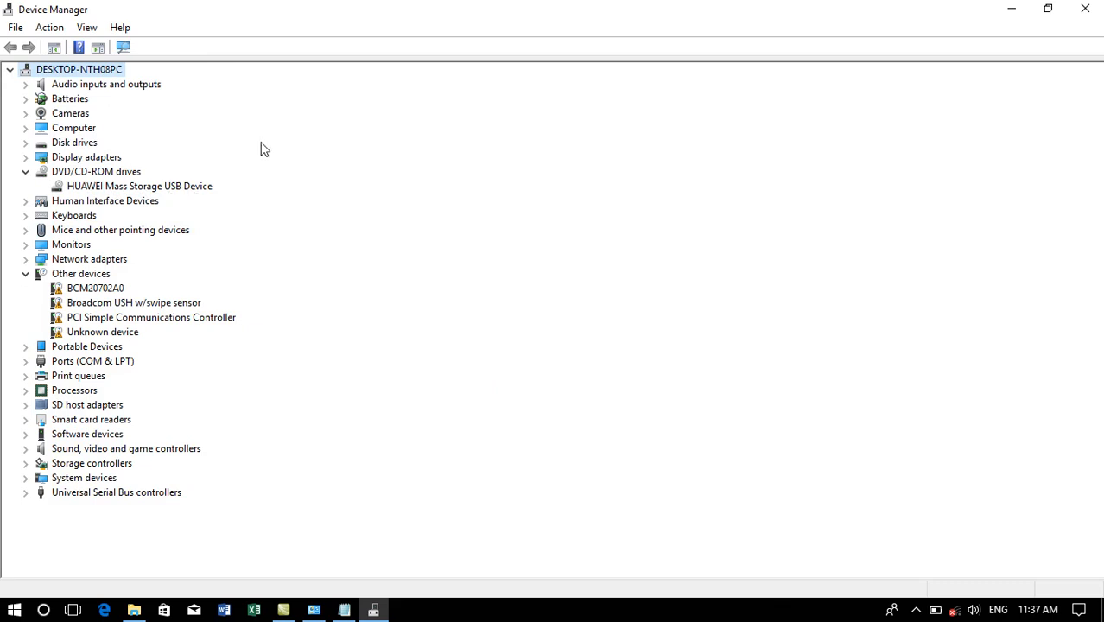
Scan for hardware changes from the DVD/CD-ROM drives category to bring back the PLDS drive
right_click(173, 192)
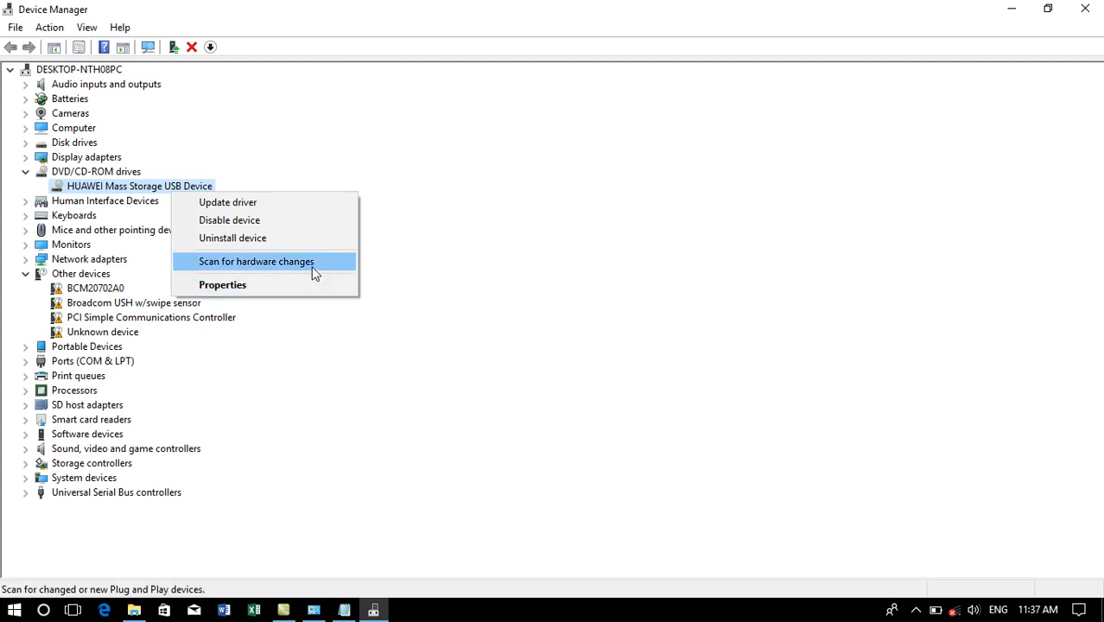
right_click(132, 176)
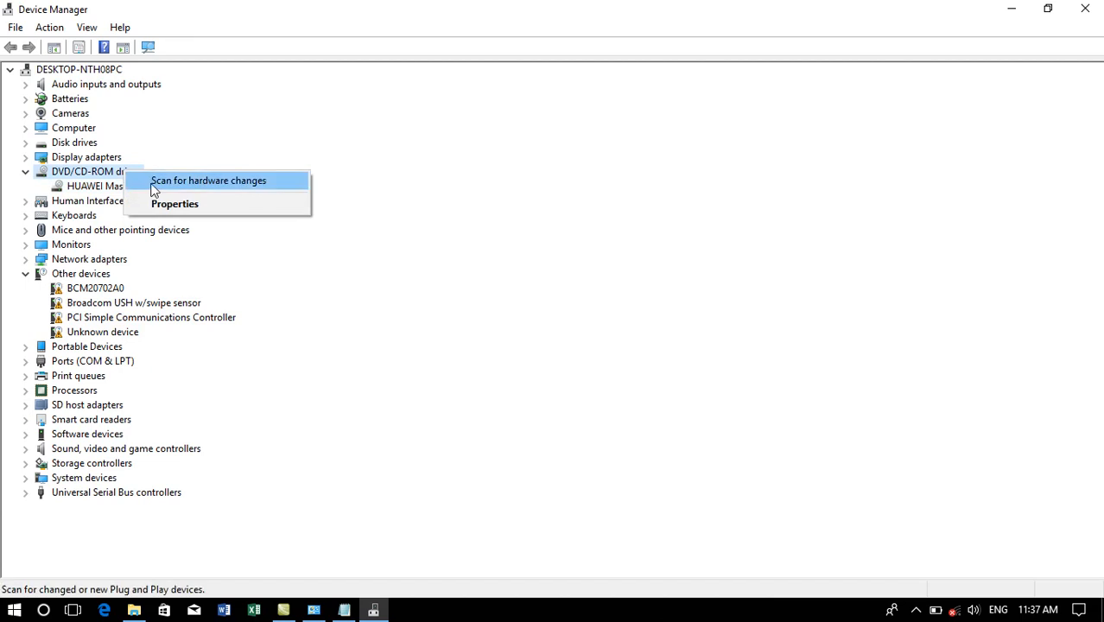
left_click(154, 190)
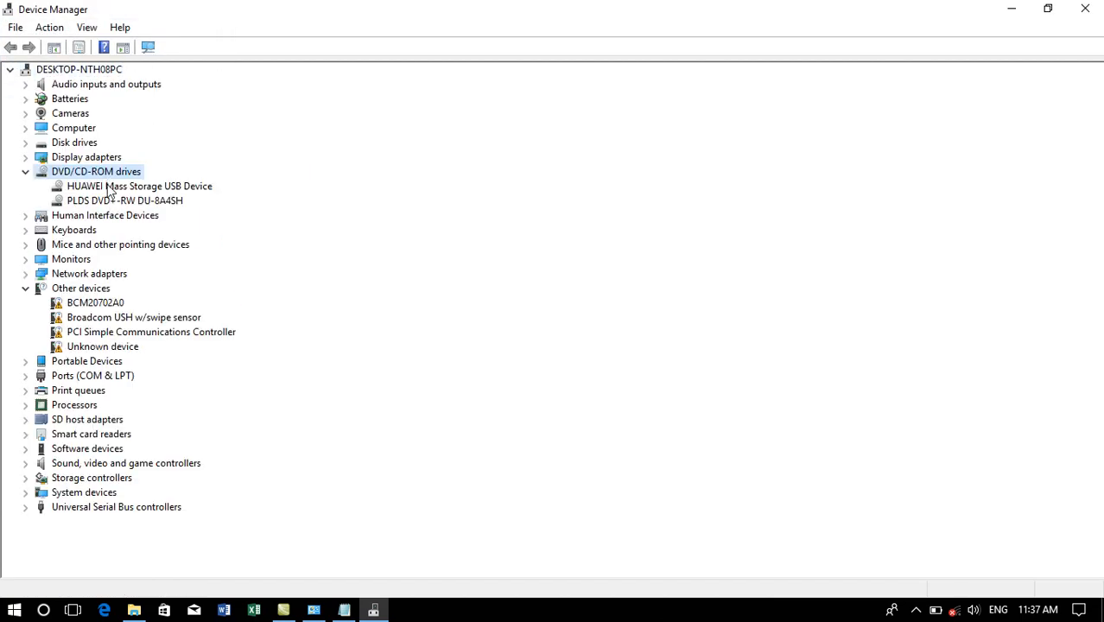
Uninstall the PLDS DVD+-RW DU-8A4SH drive again, then restore it by scanning the whole computer for hardware changes
left_click(141, 200)
right_click(142, 201)
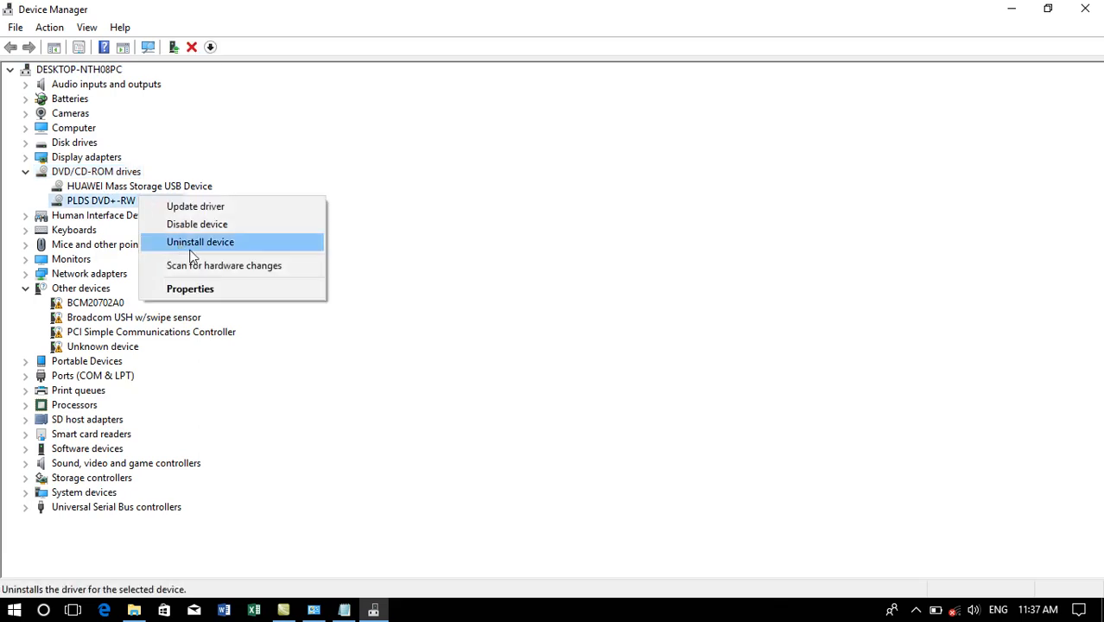
left_click(197, 245)
left_click(578, 369)
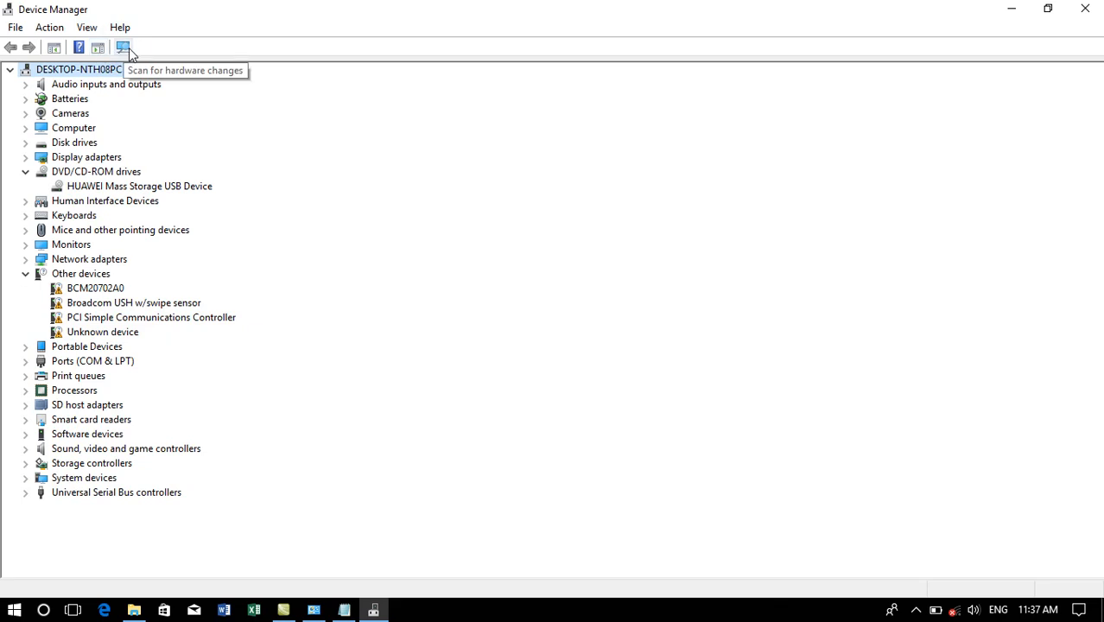
left_click(126, 49)
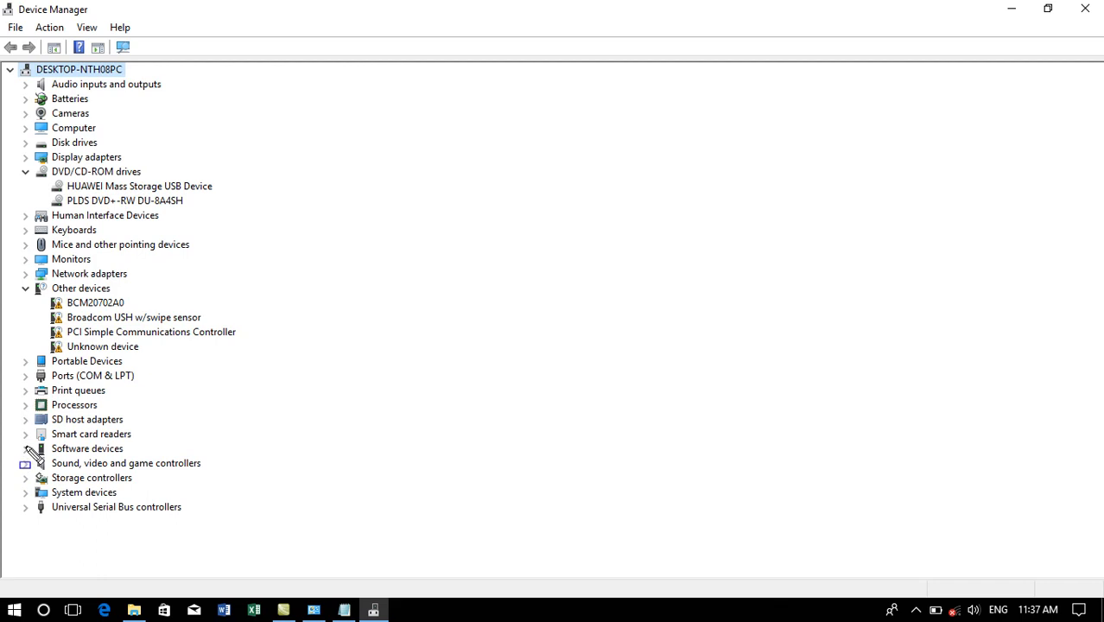
Mark the Processors and Monitors categories with blue annotation boxes, then clear the markings
left_click_drag(18, 396, 126, 418)
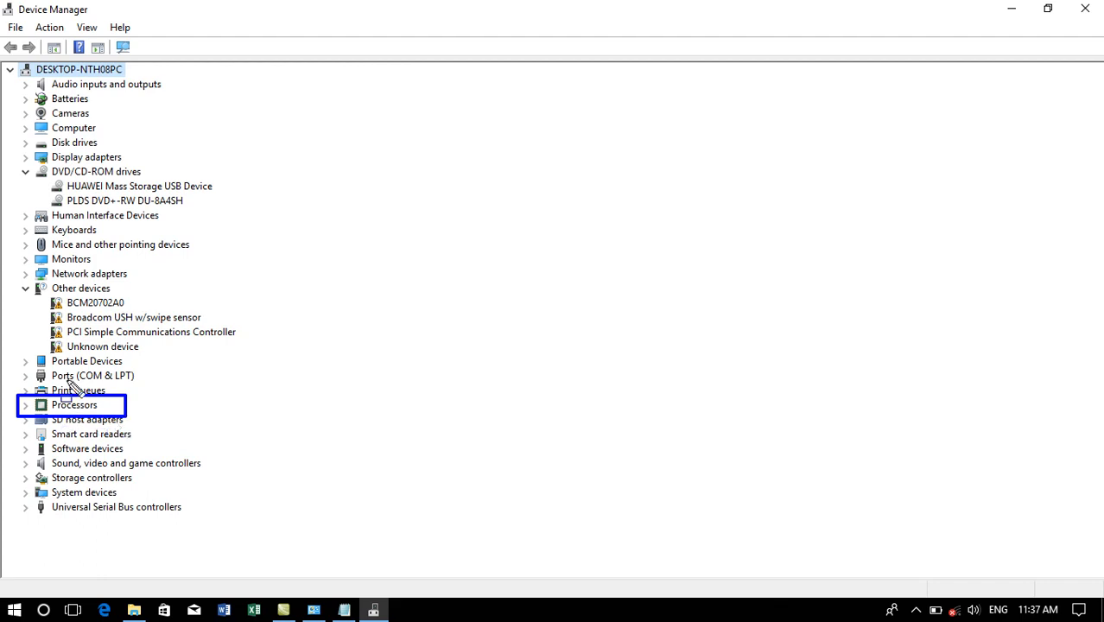
left_click_drag(13, 251, 113, 266)
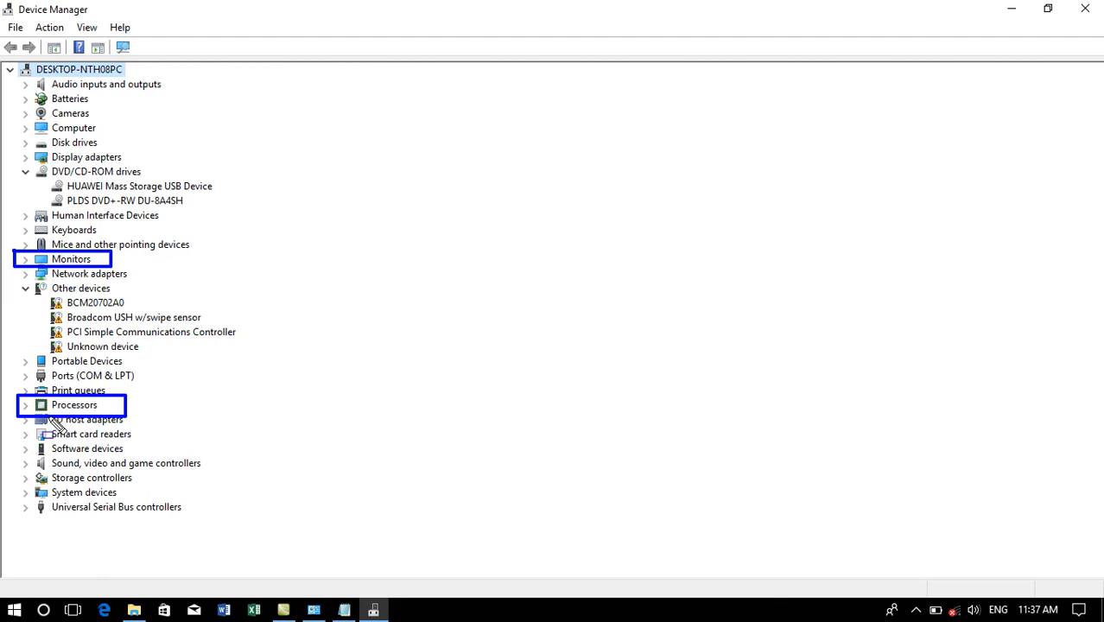
key("Escape")
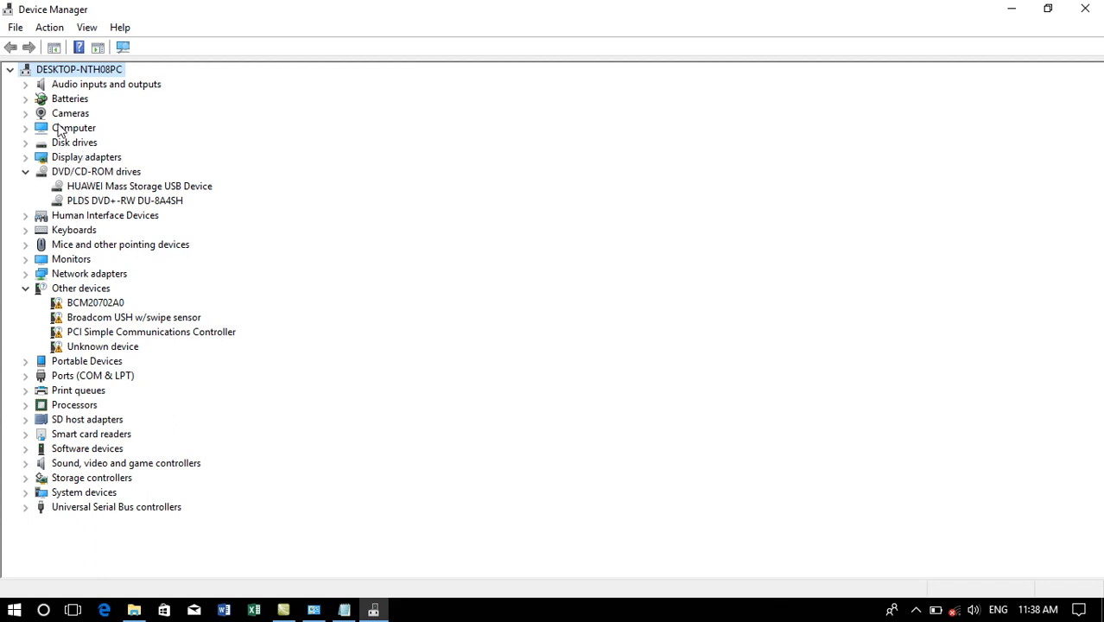
Examine the devices under Disk drives, Ports (COM & LPT) and Storage controllers, collapsing each category after viewing
left_click(26, 144)
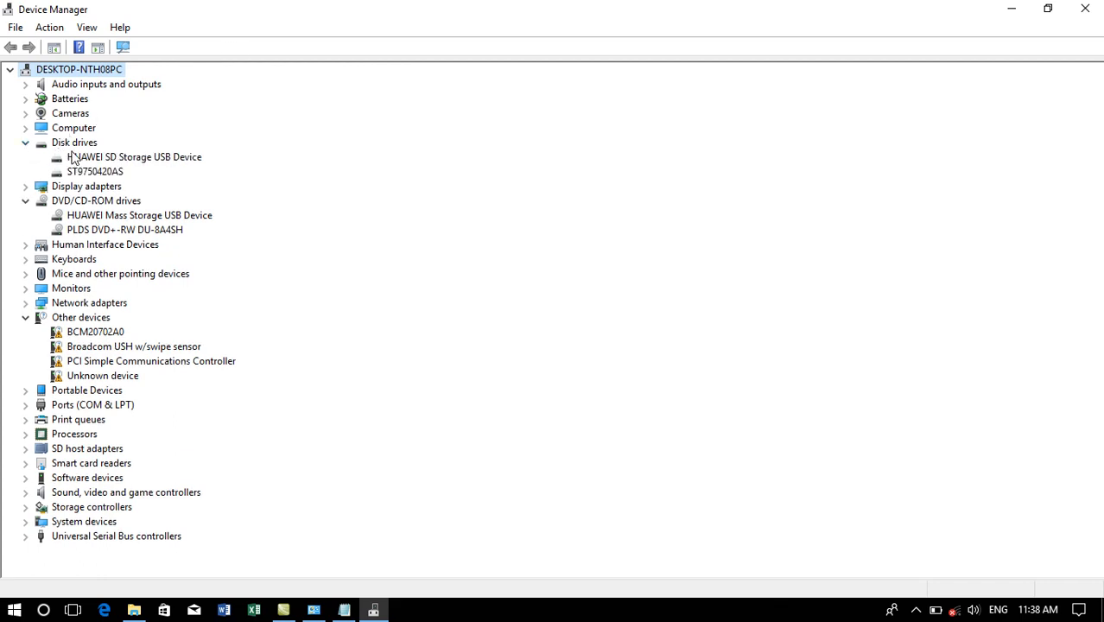
left_click(80, 158)
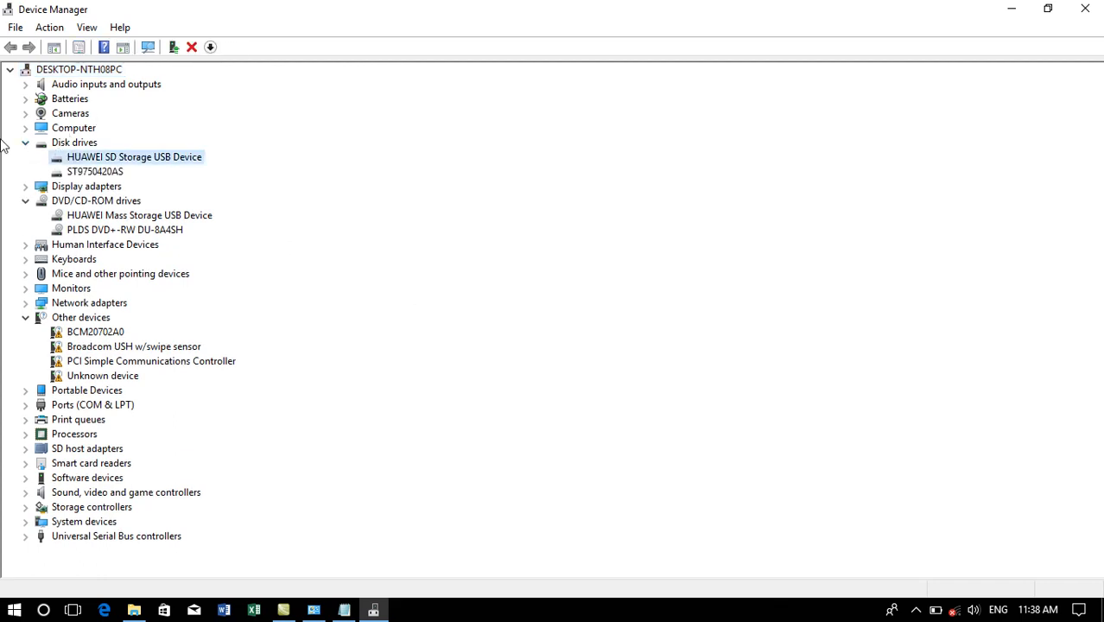
left_click(28, 144)
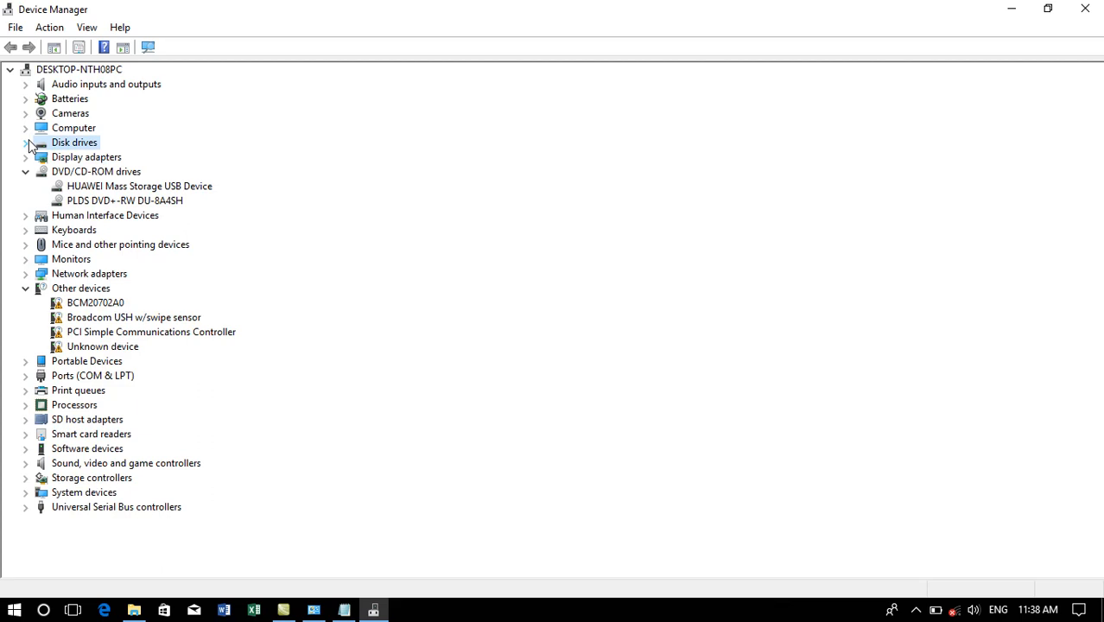
left_click(93, 512)
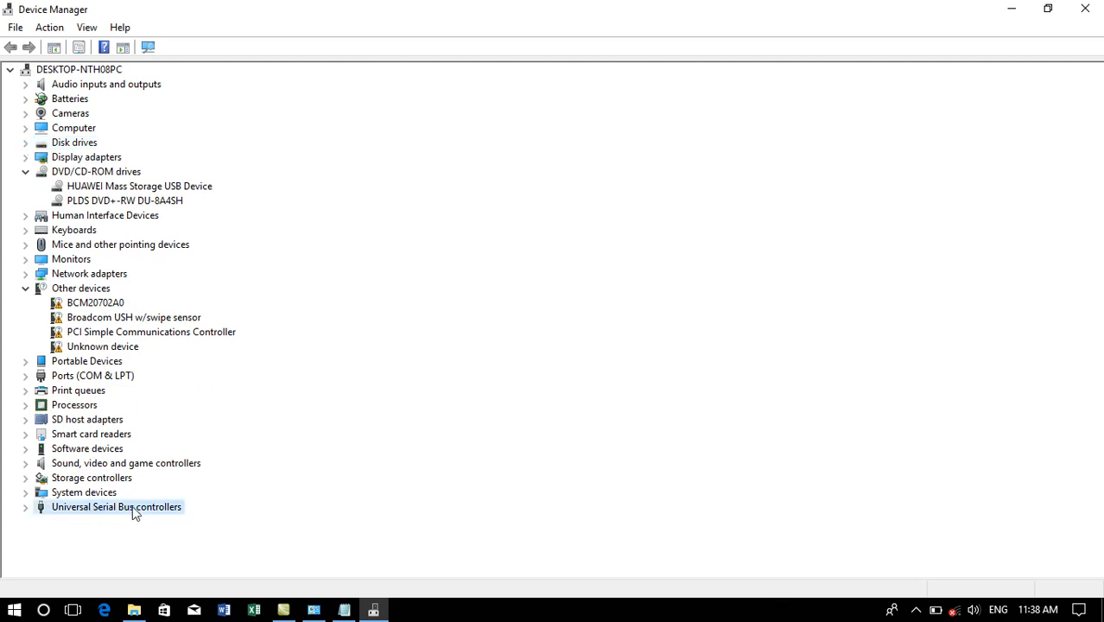
double_click(176, 512)
left_click(27, 378)
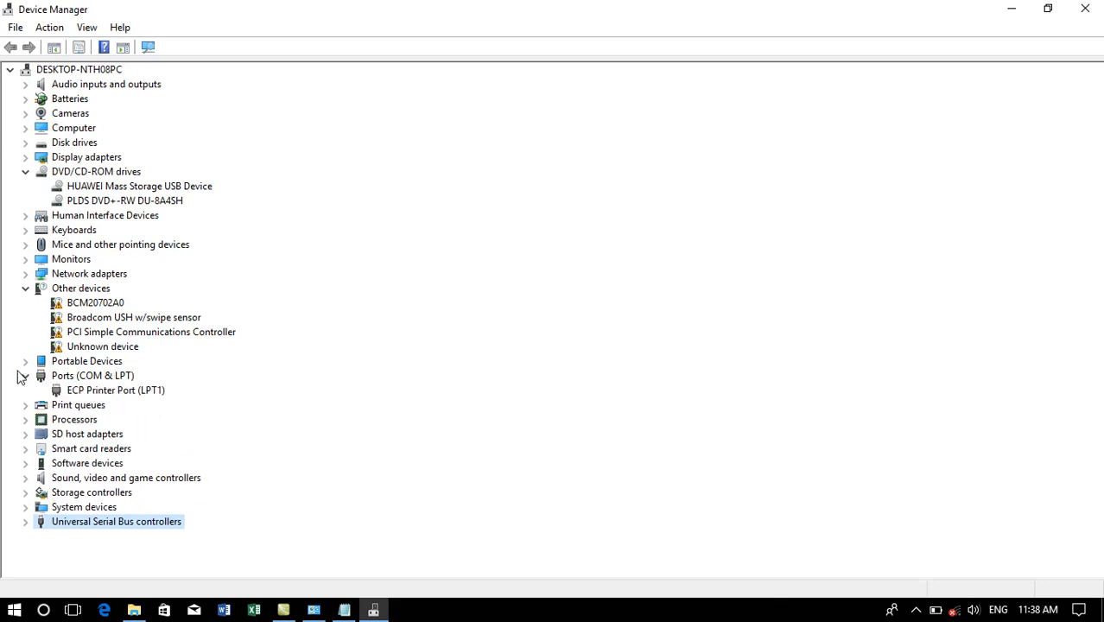
left_click(24, 377)
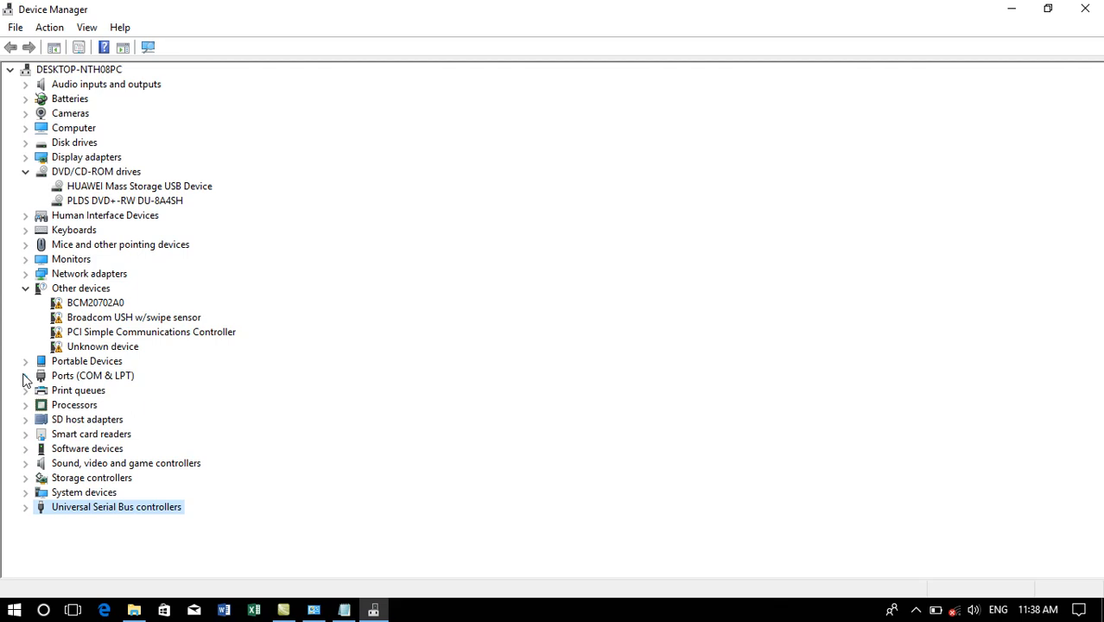
left_click(26, 481)
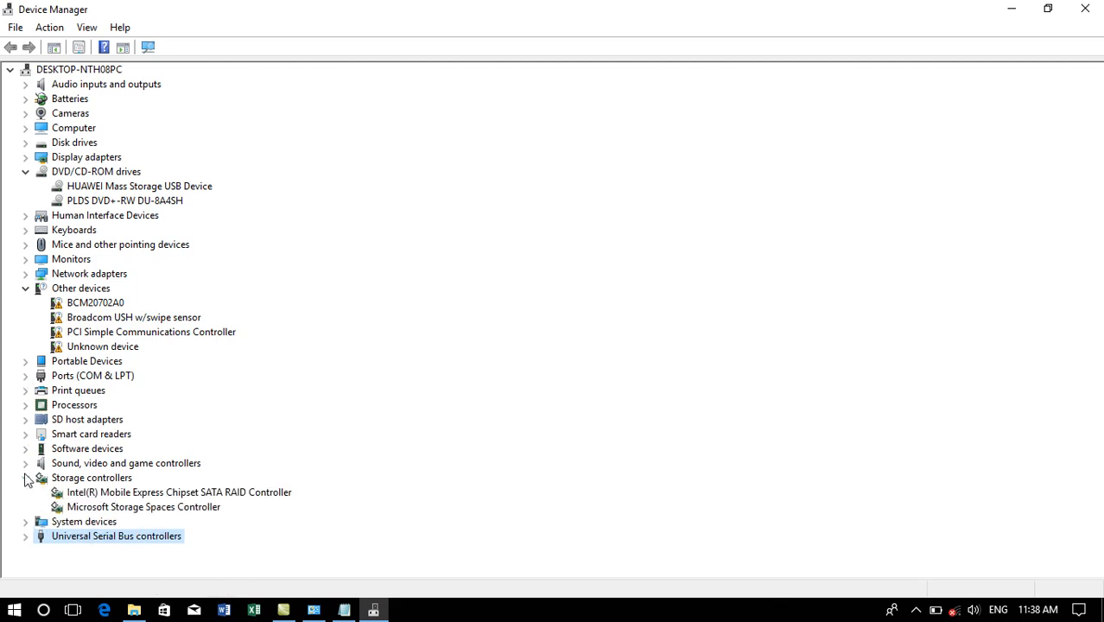
left_click(26, 480)
Expand Universal Serial Bus controllers and look through the USB devices listed
left_click(29, 510)
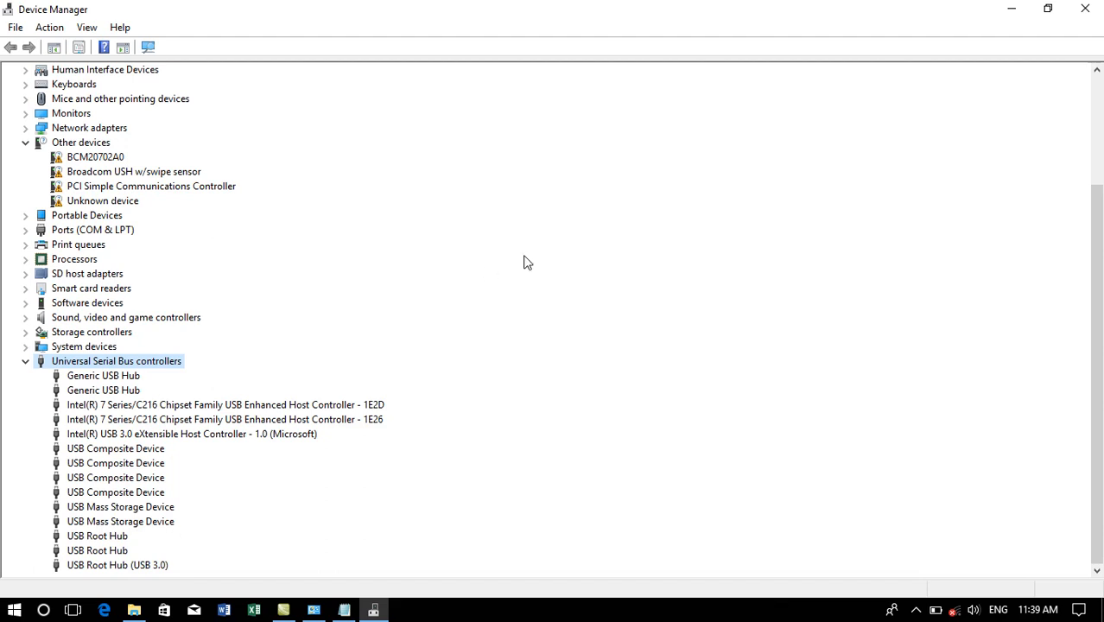
scroll(129, 518, "down", 2)
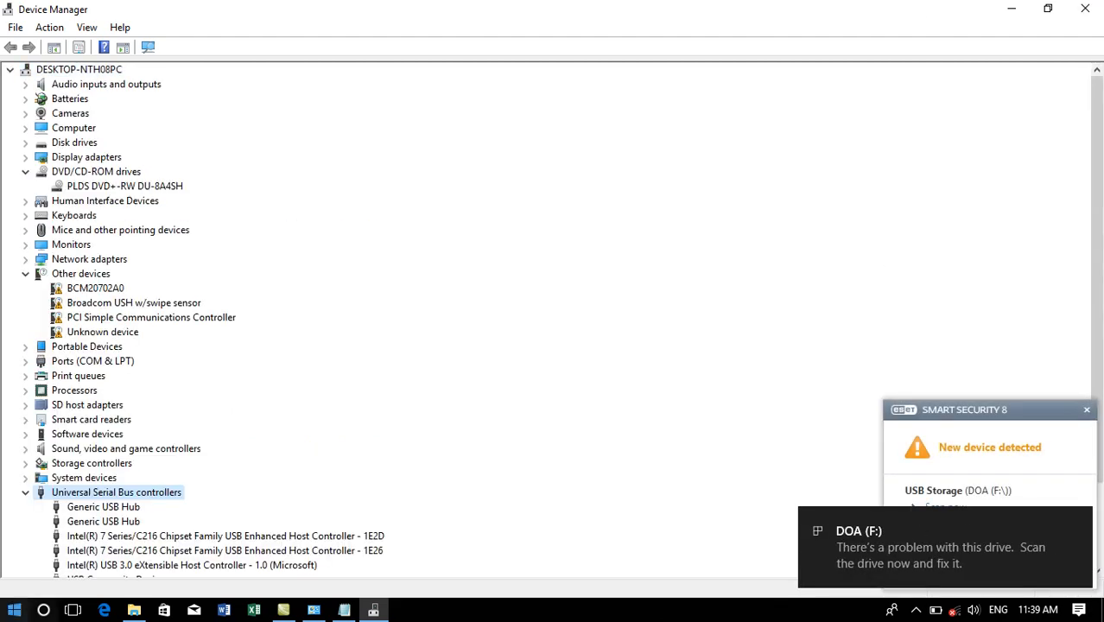
scroll(147, 512, "down", 3)
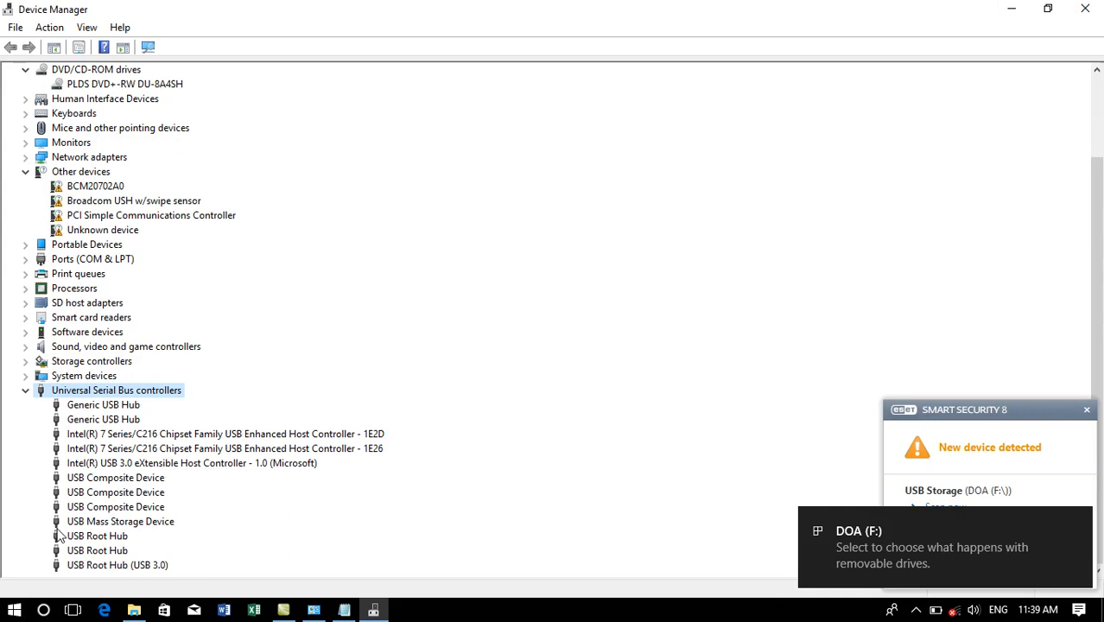
left_click(129, 522)
right_click(135, 524)
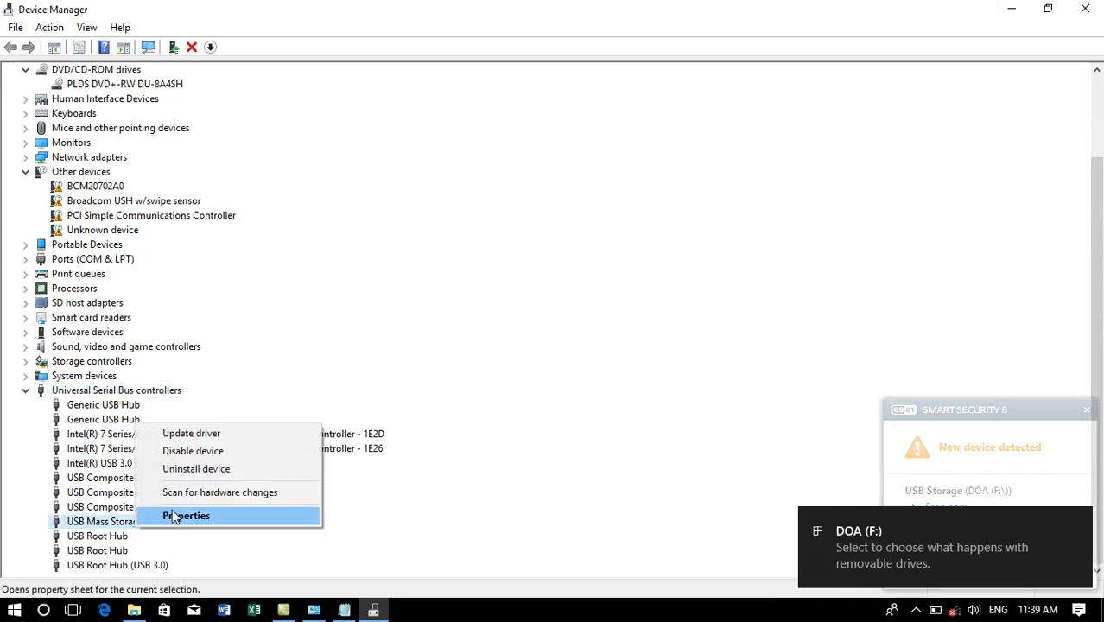
left_click(196, 452)
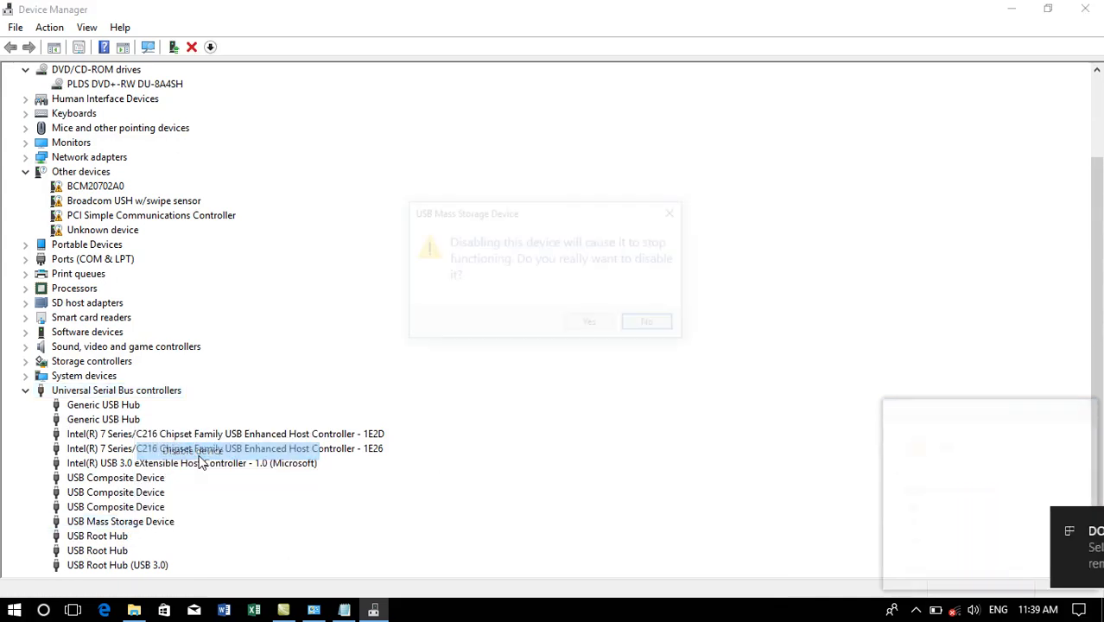
left_click(681, 327)
Minimize Device Manager, check the contents of the DOA (F:) drive in This PC, and close the File Explorer window
left_click(1012, 8)
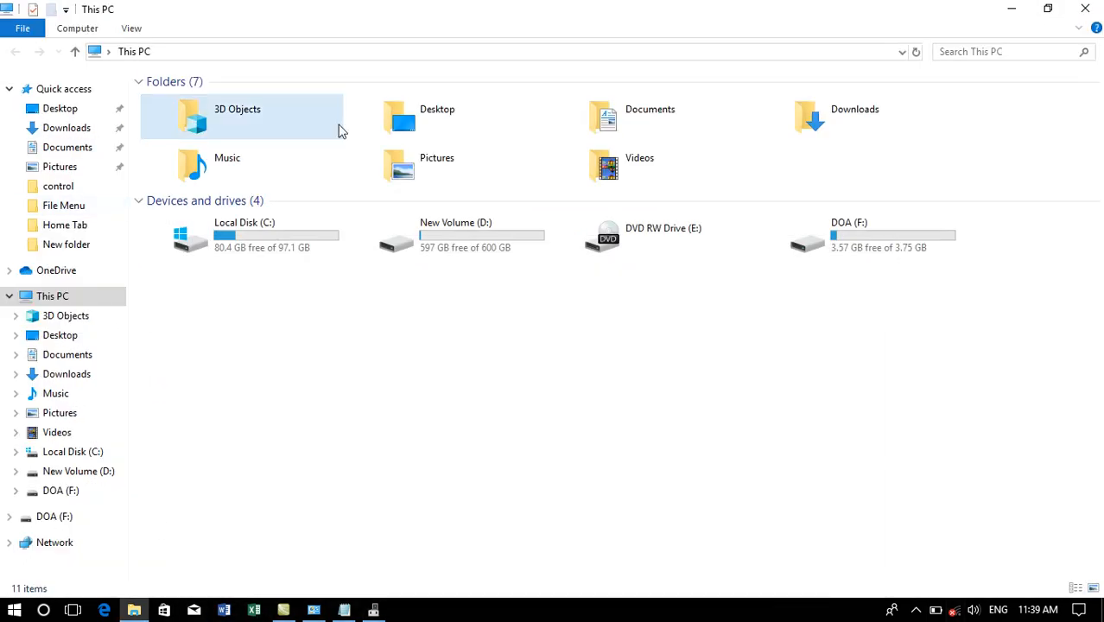
left_click(860, 235)
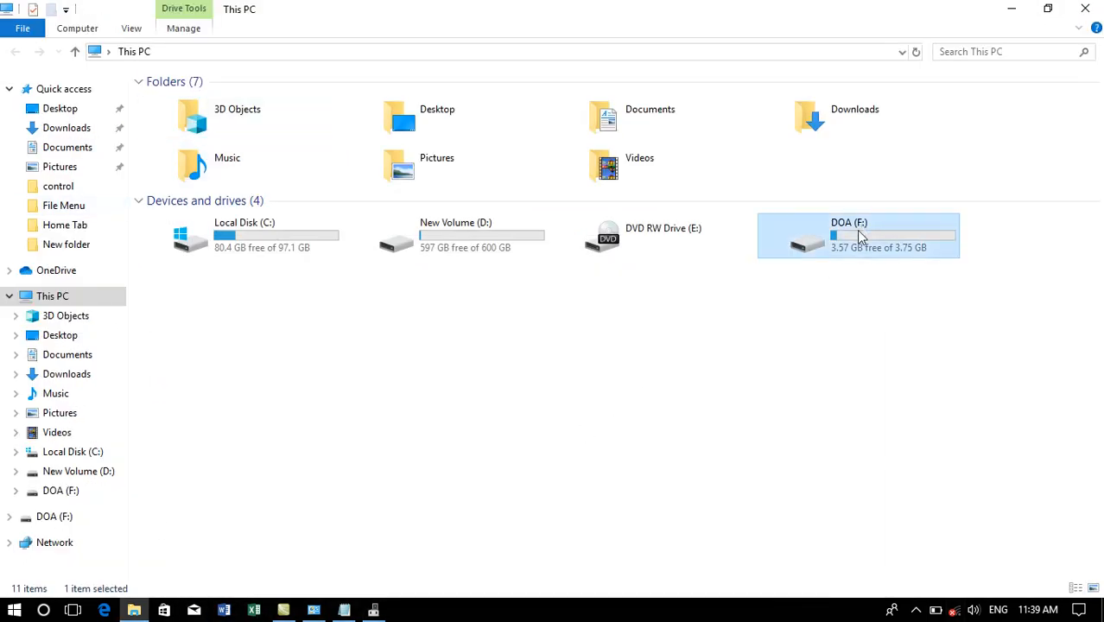
double_click(858, 226)
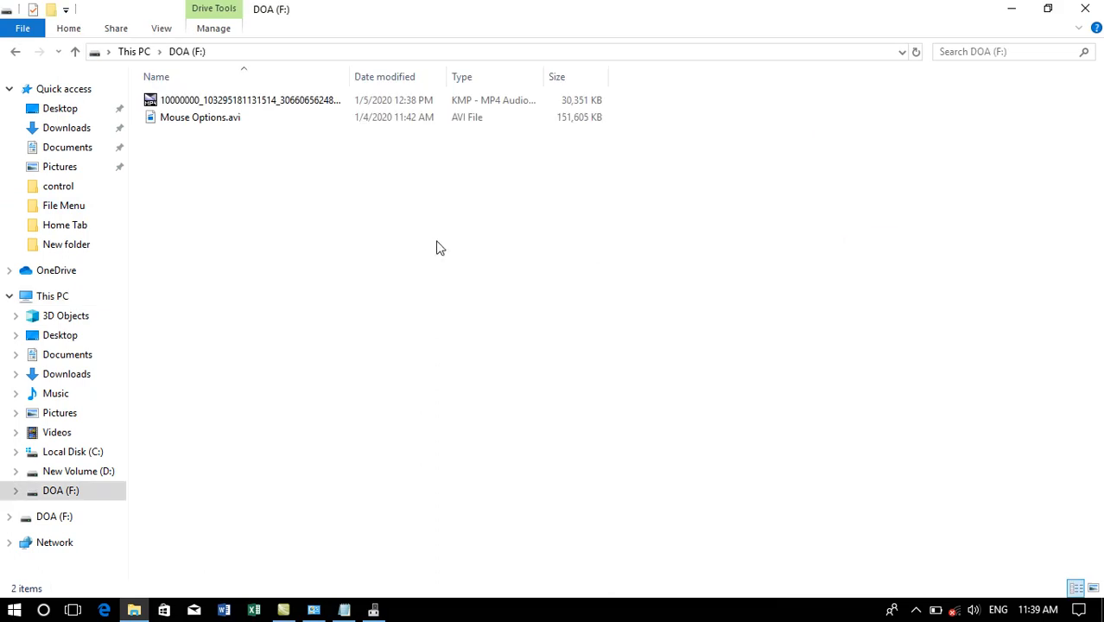
left_click(14, 51)
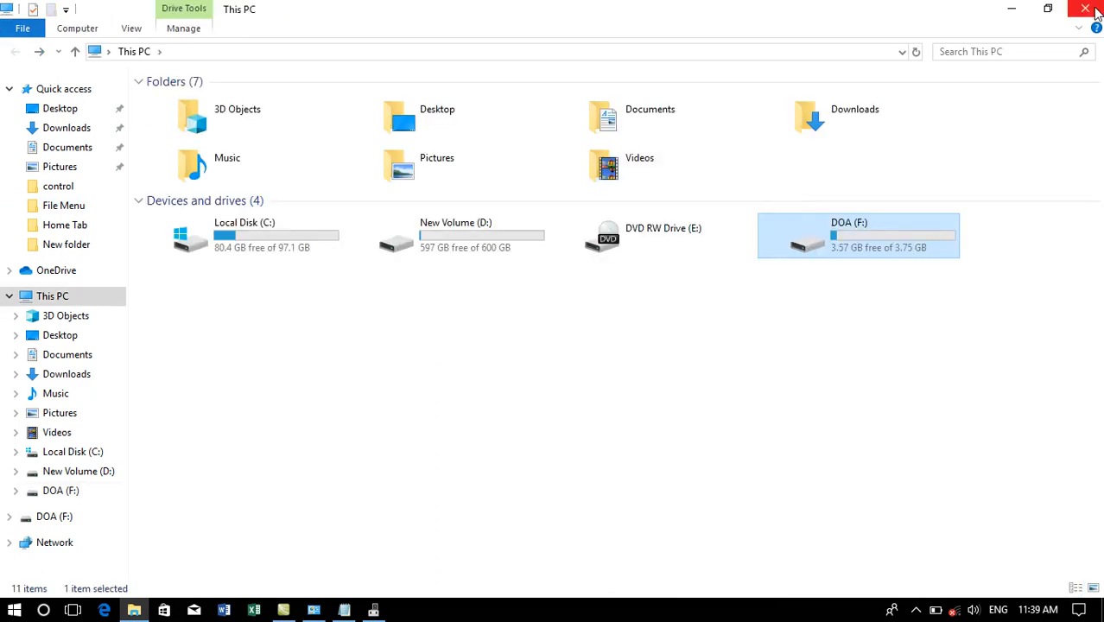
left_click(1094, 11)
Switch back to Device Manager and disable the USB Mass Storage Device, accepting the warning
left_click(373, 611)
right_click(138, 522)
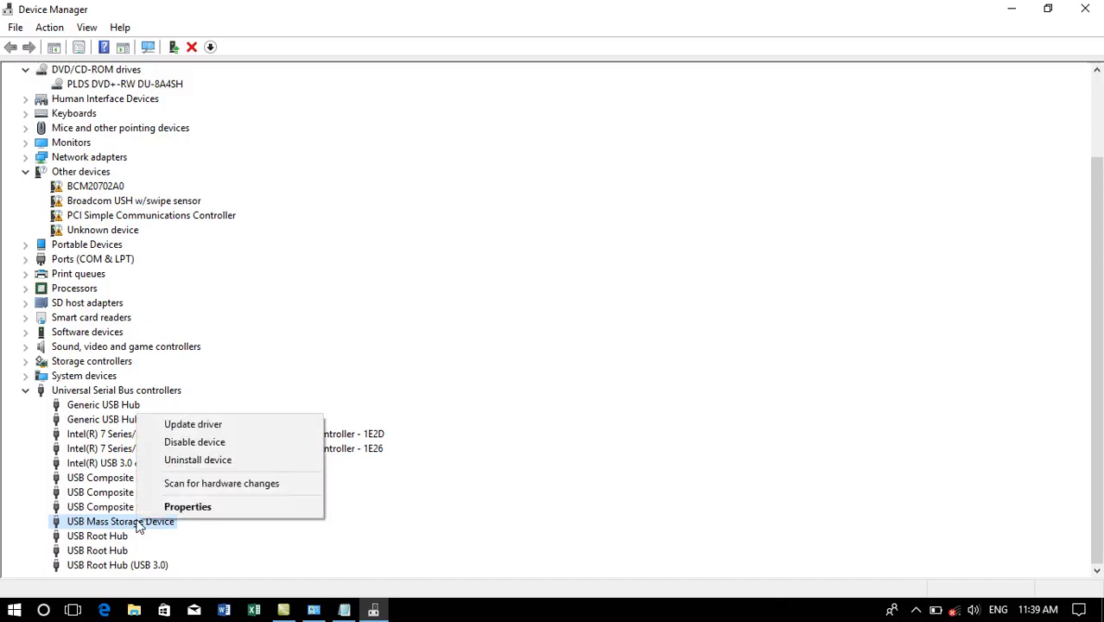
left_click(177, 445)
left_click(572, 329)
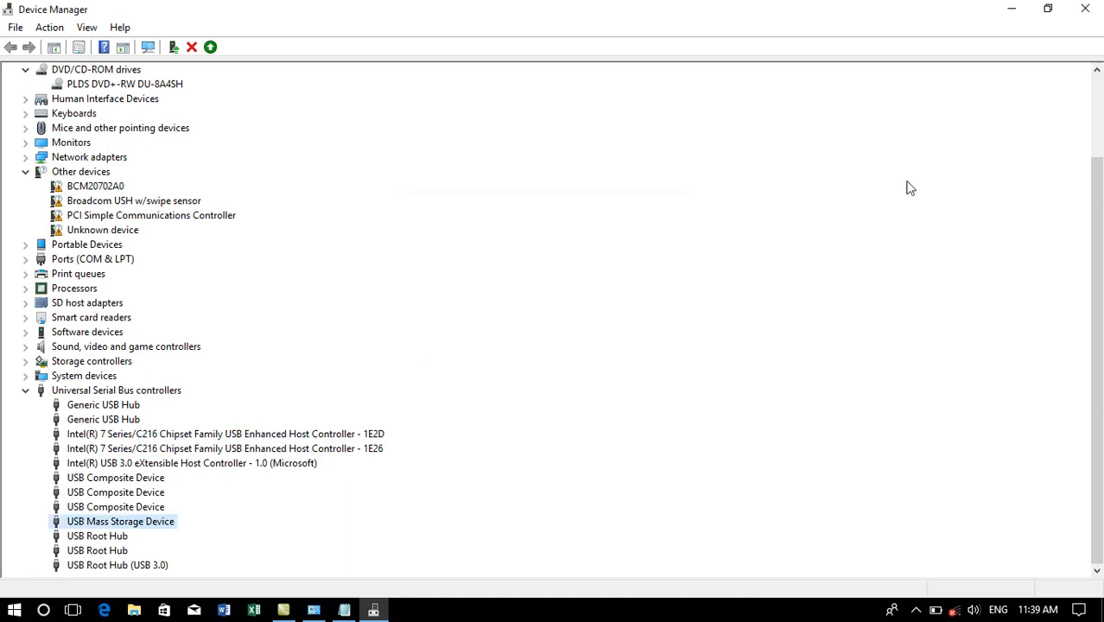
Minimize Device Manager, open This PC and refresh the view several times to check which drives are listed
left_click(1028, 9)
double_click(29, 35)
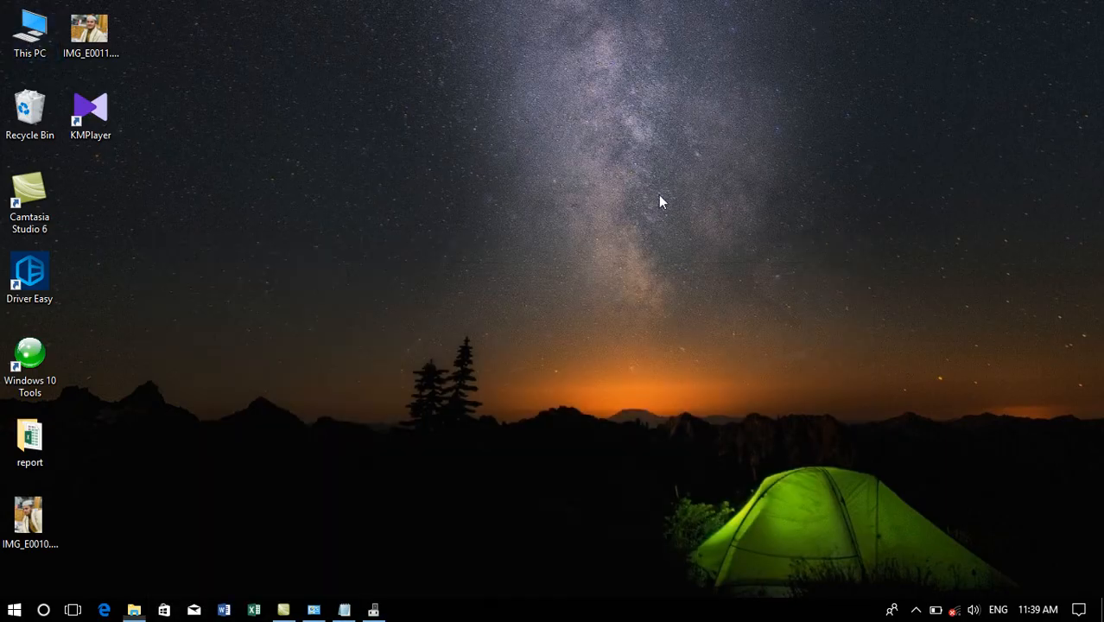
right_click(763, 295)
left_click(788, 351)
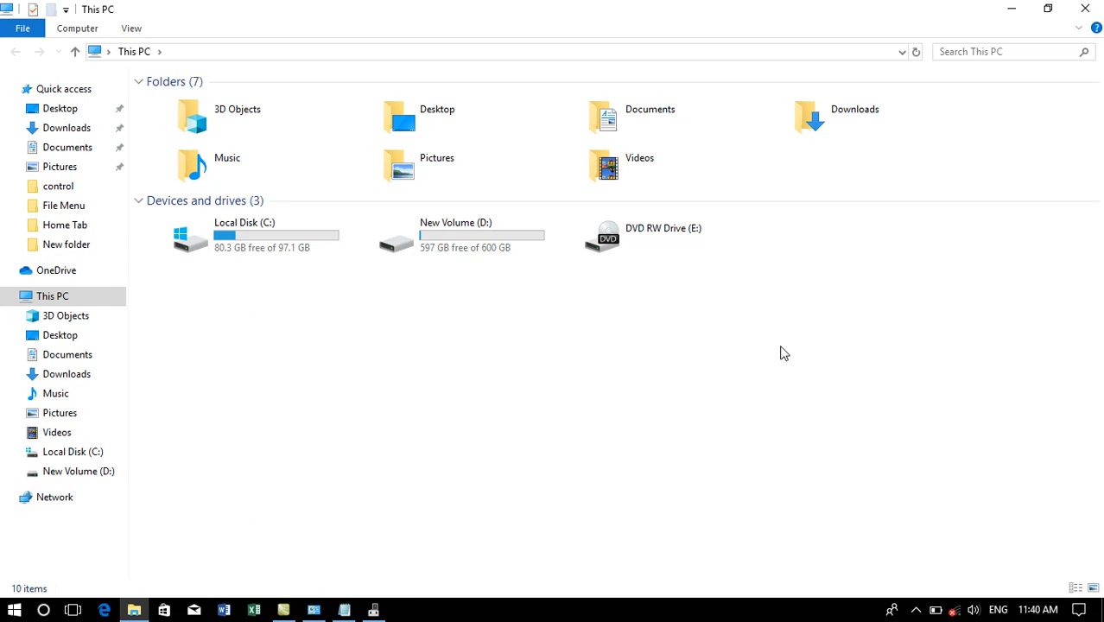
right_click(758, 332)
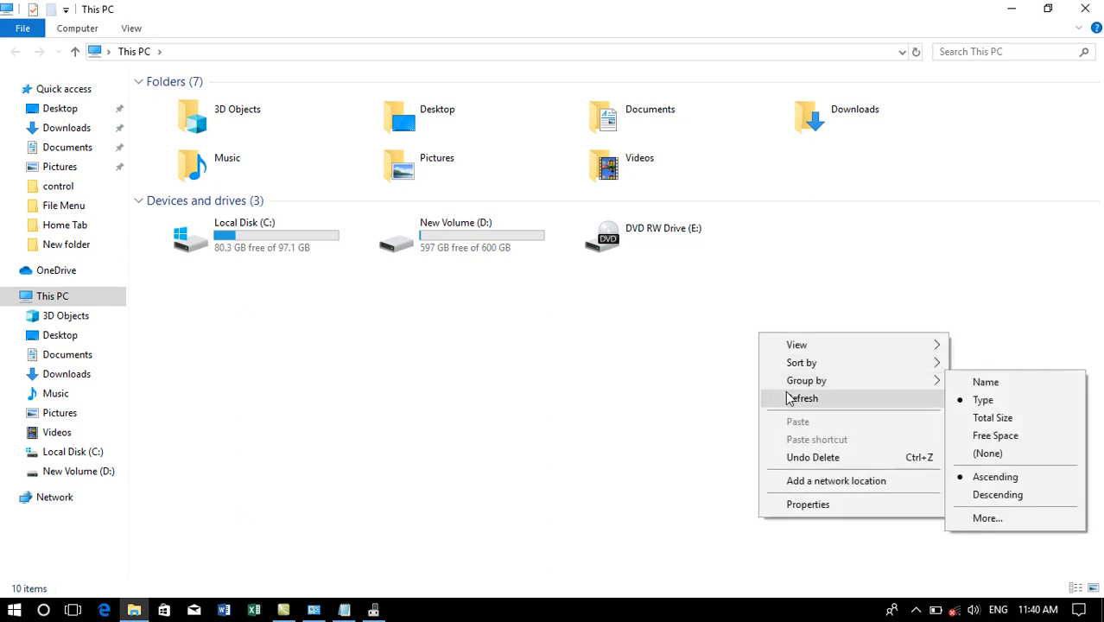
left_click(790, 398)
right_click(785, 353)
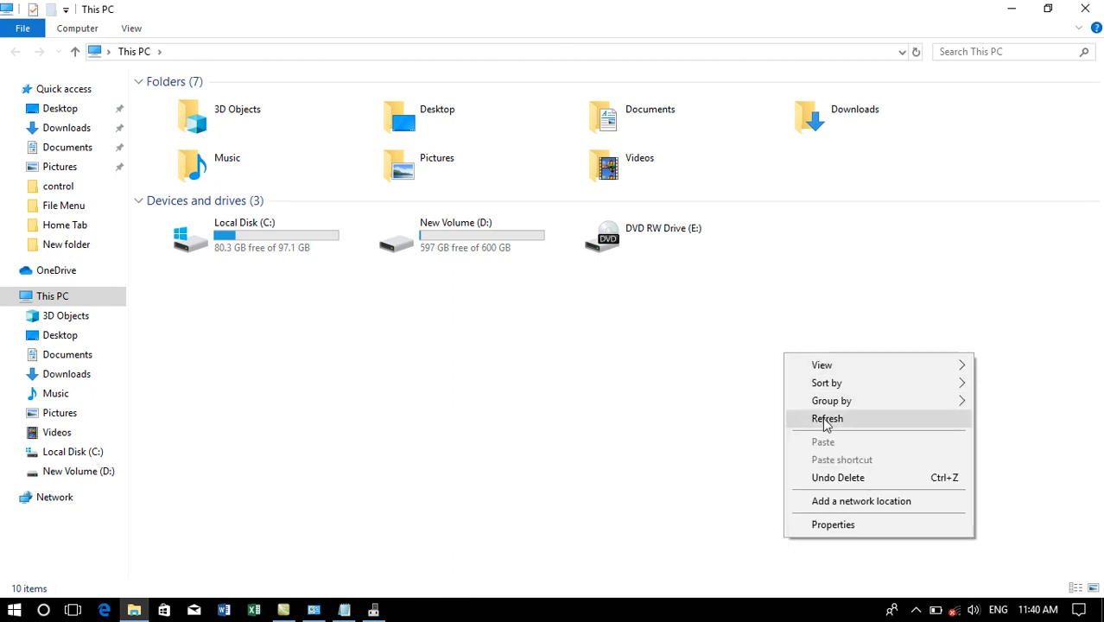
left_click(816, 418)
right_click(791, 361)
left_click(813, 424)
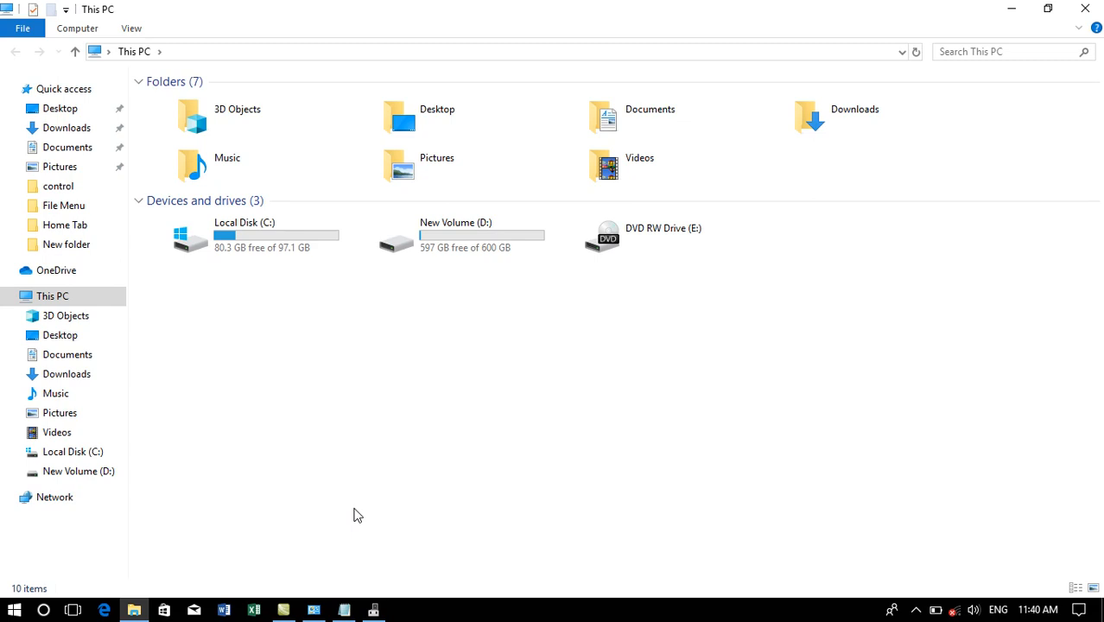
Switch back to Device Manager, enable the USB Mass Storage Device, and minimize the window to check the drives in This PC
left_click(377, 610)
left_click(385, 614)
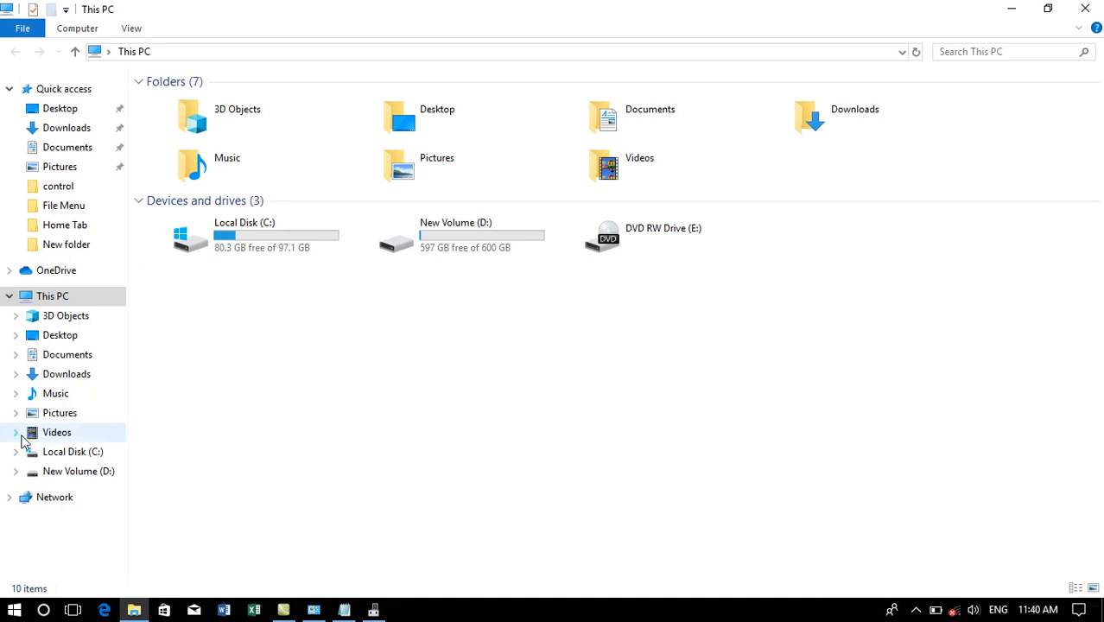
mouse_move(373, 612)
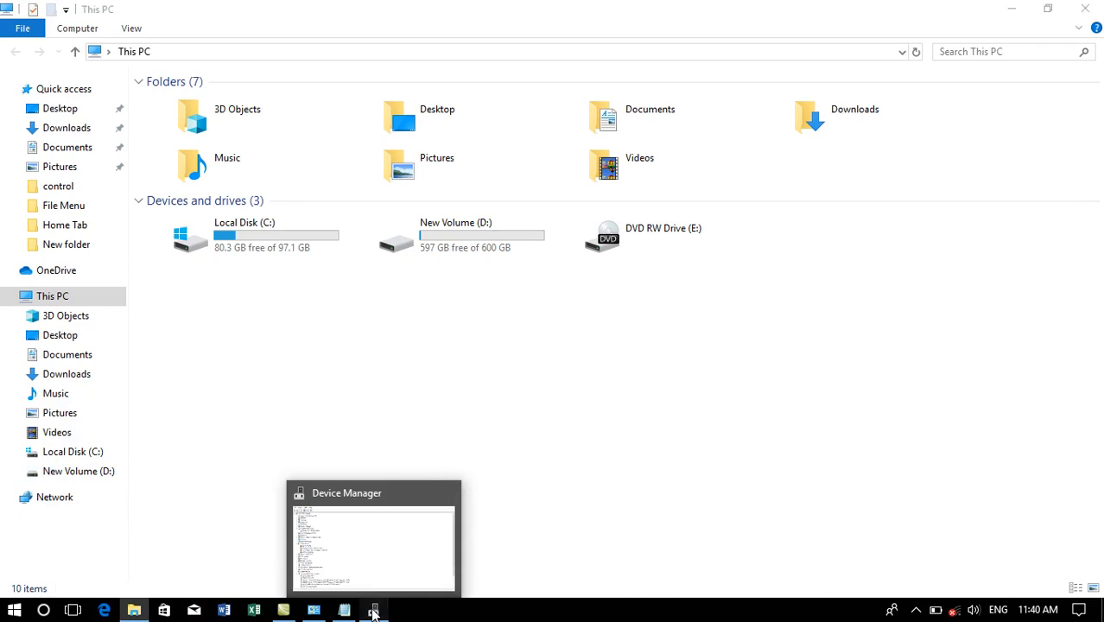
left_click(374, 612)
scroll(146, 553, "down", 2)
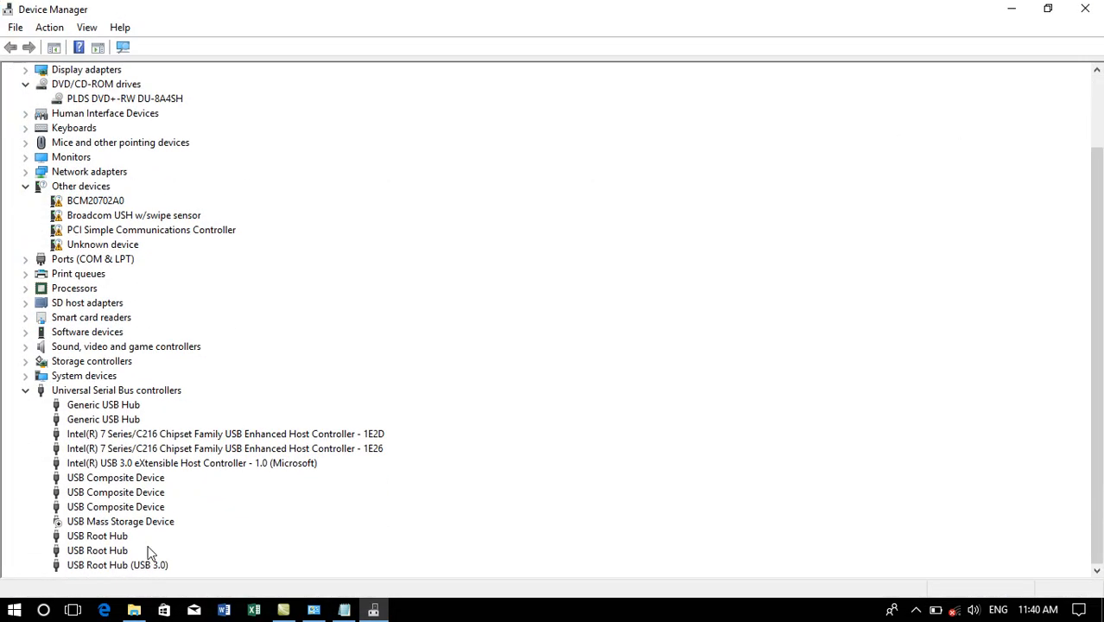
right_click(145, 522)
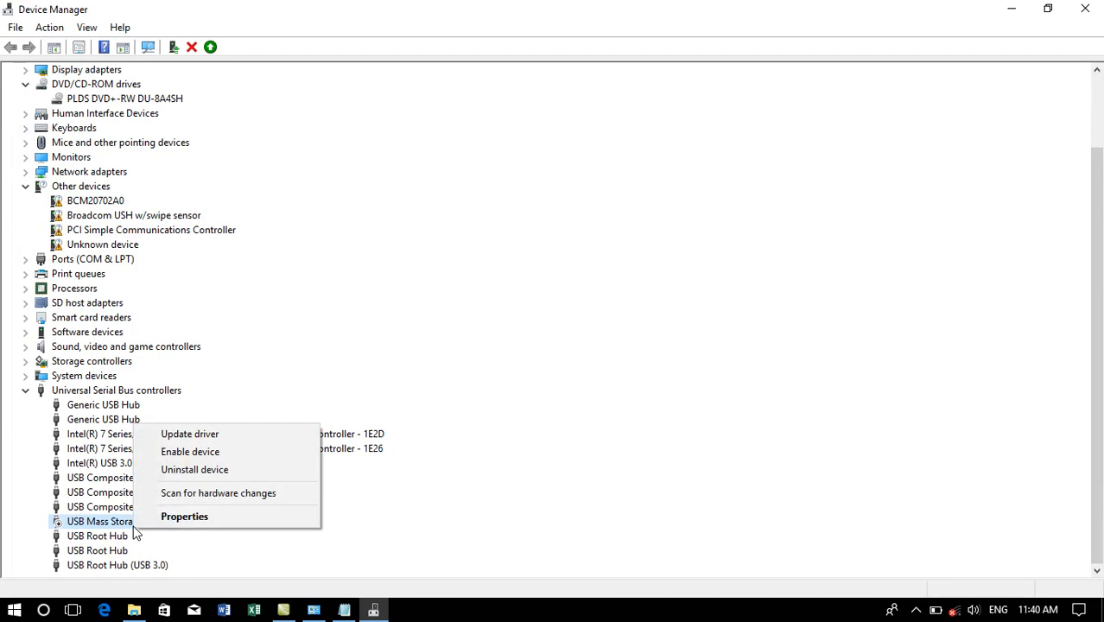
left_click(184, 452)
left_click(1021, 7)
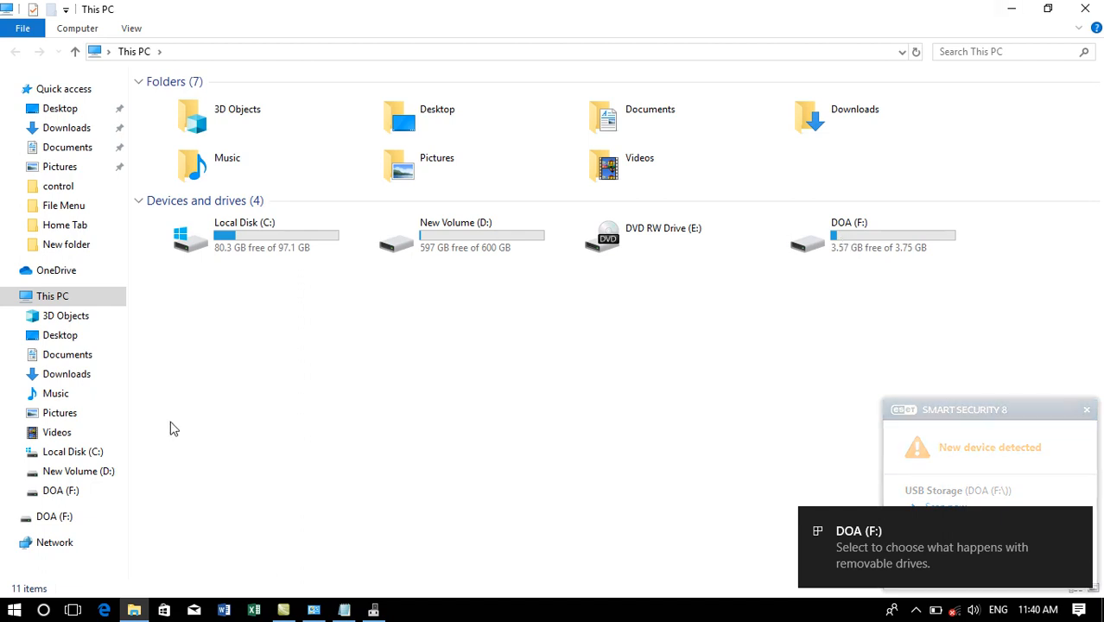
Return to Device Manager, examine the actions available for the first High Definition Audio Device under Sound, video and game controllers, and collapse that category
left_click(374, 611)
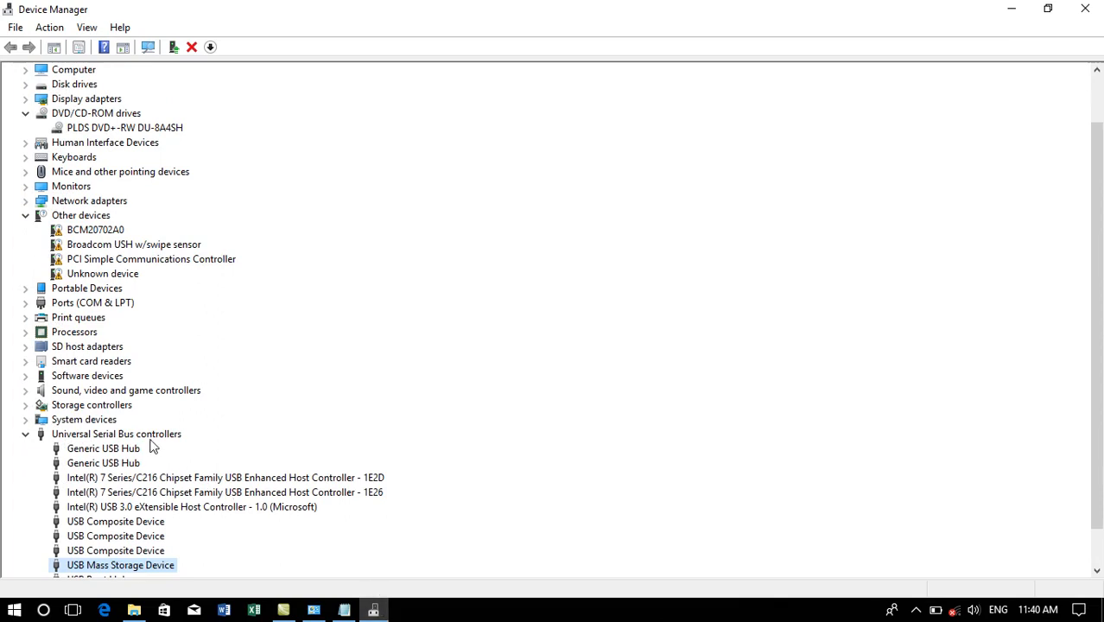
left_click(72, 393)
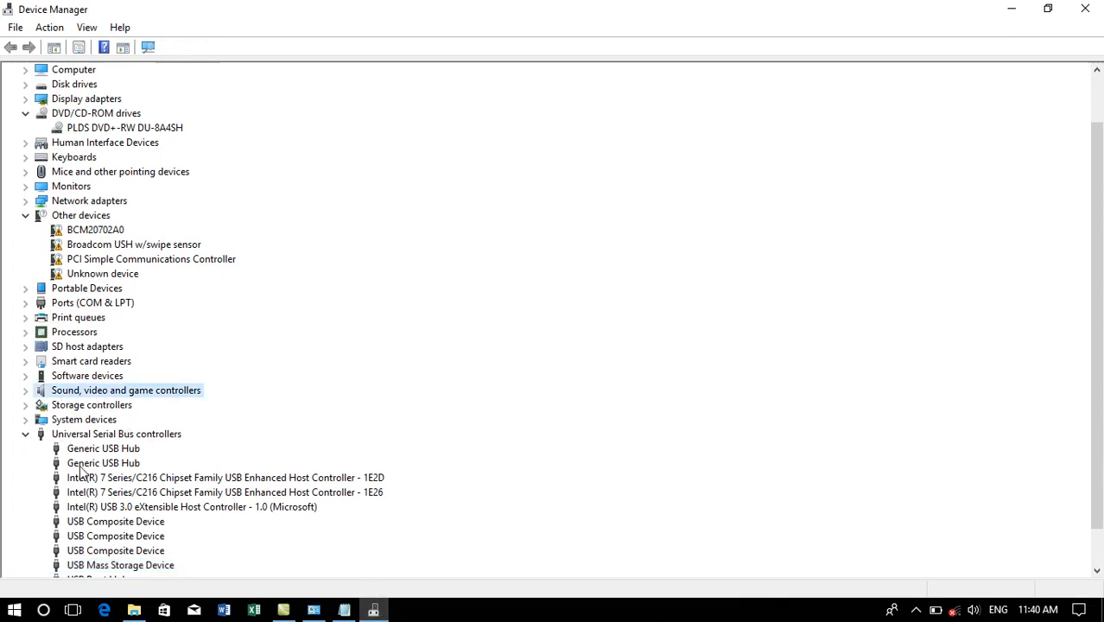
left_click(25, 393)
left_click(121, 406)
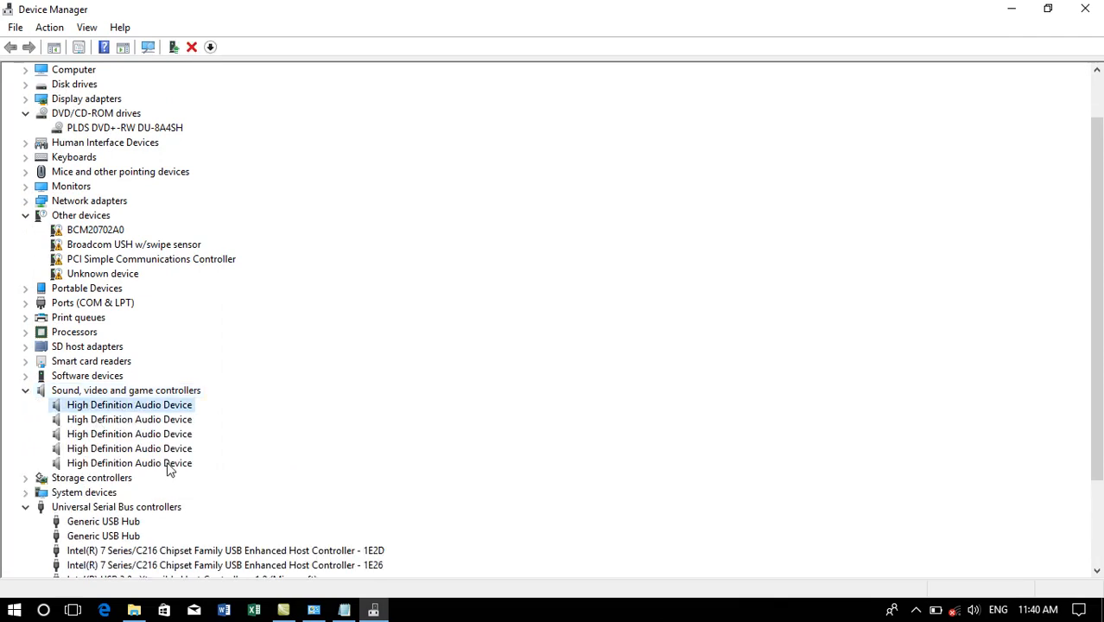
right_click(151, 406)
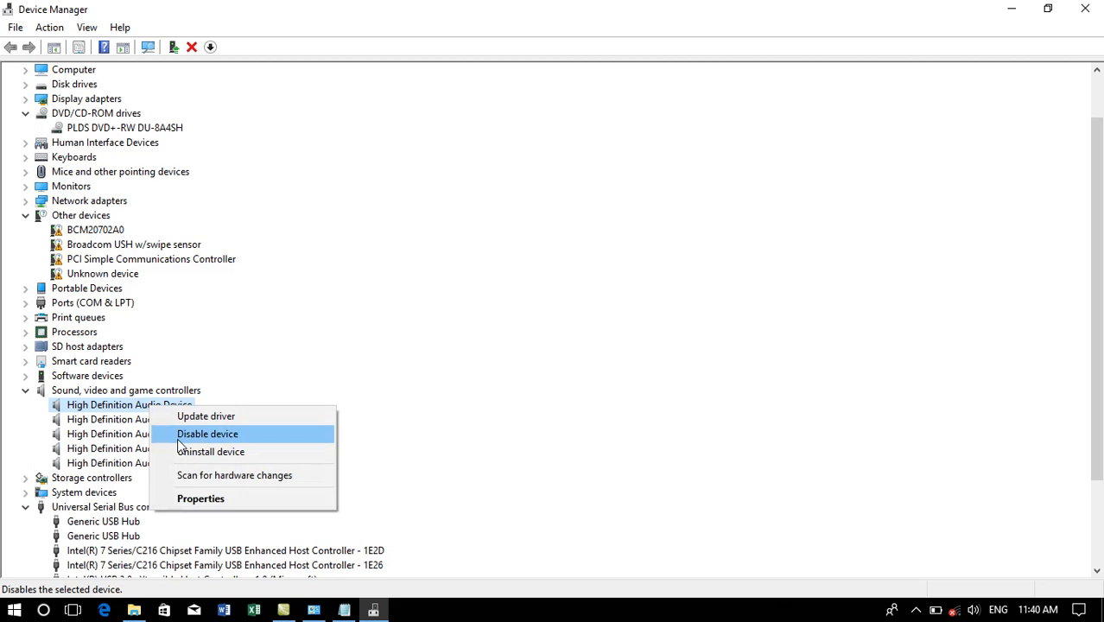
left_click(25, 391)
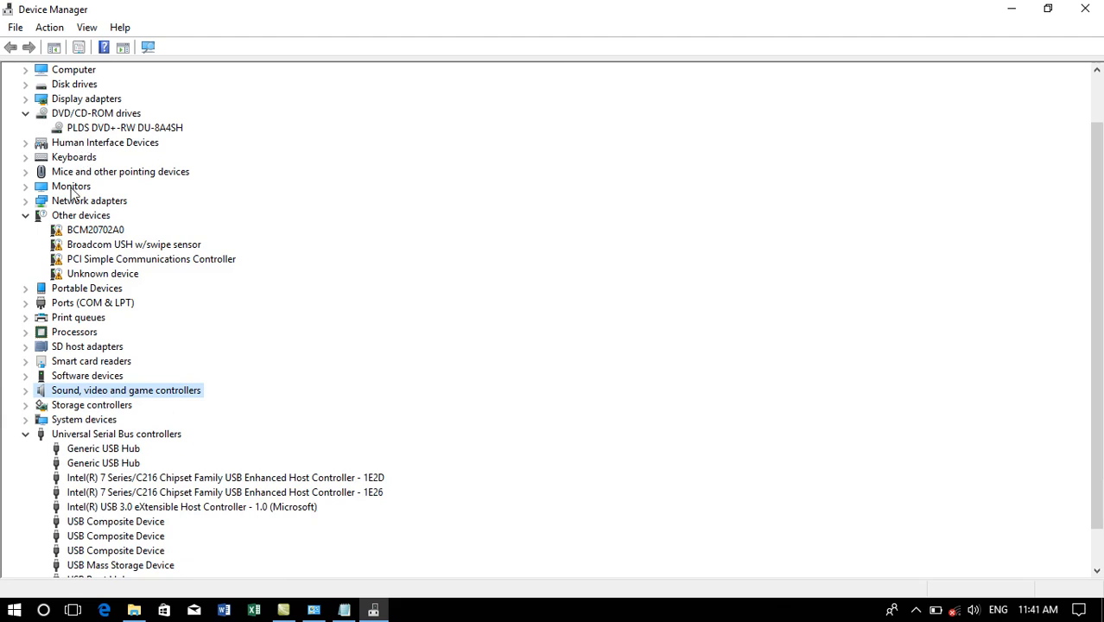
Expand Keyboards and select the Standard PS/2 Keyboard
scroll(62, 102, "up", 1)
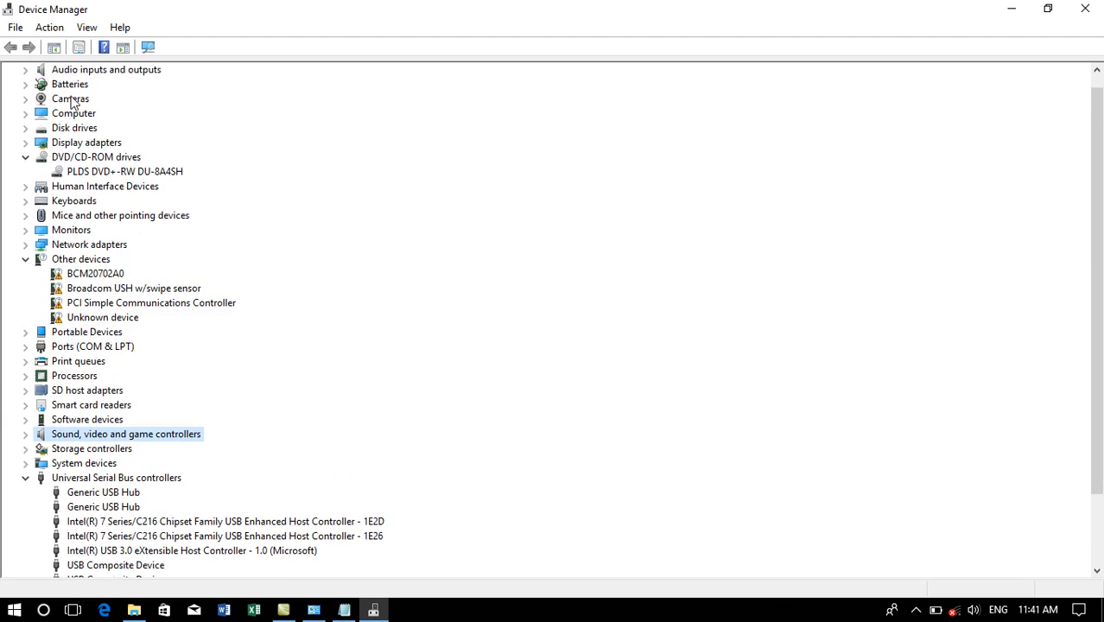
double_click(78, 204)
left_click(100, 230)
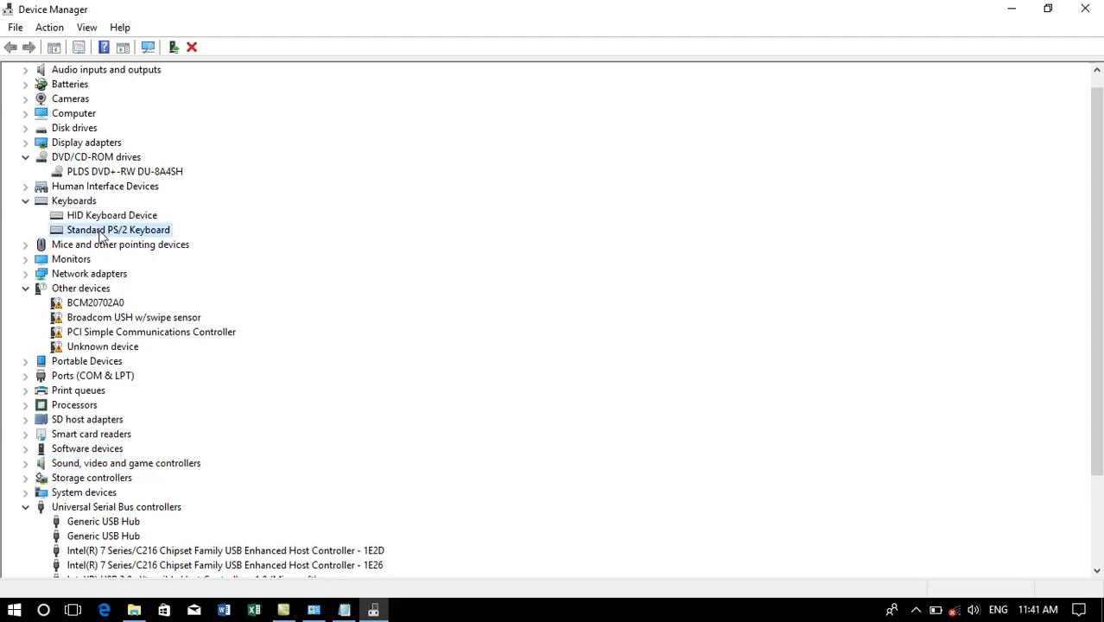
Collapse the expanded device categories, including Universal Serial Bus controllers, DVD/CD-ROM drives, Keyboards and Other devices
scroll(136, 432, "down", 2)
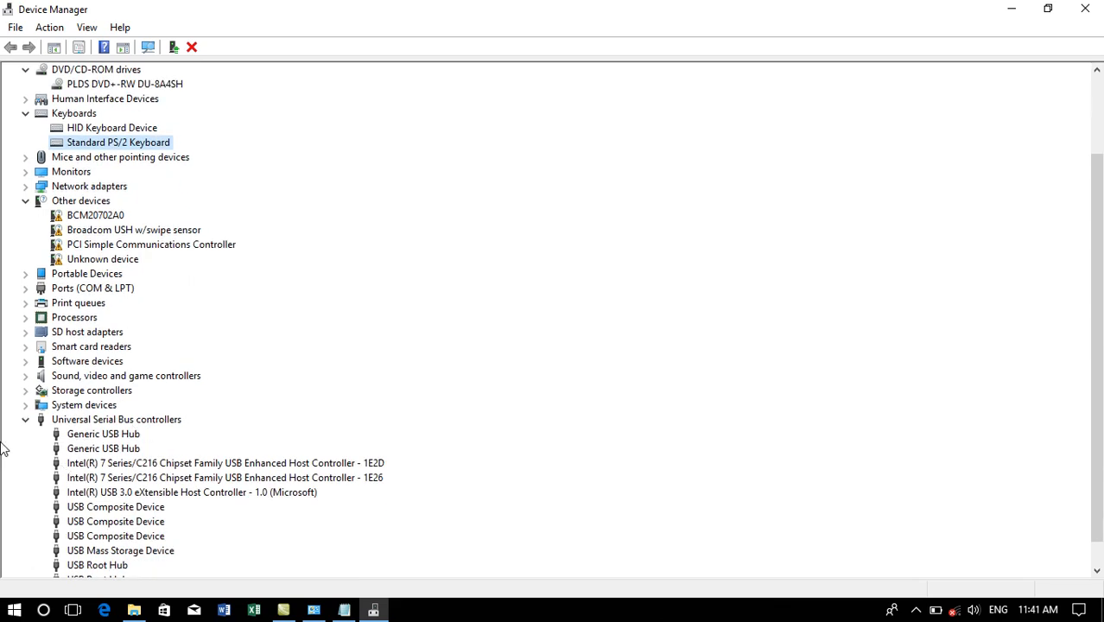
left_click(25, 421)
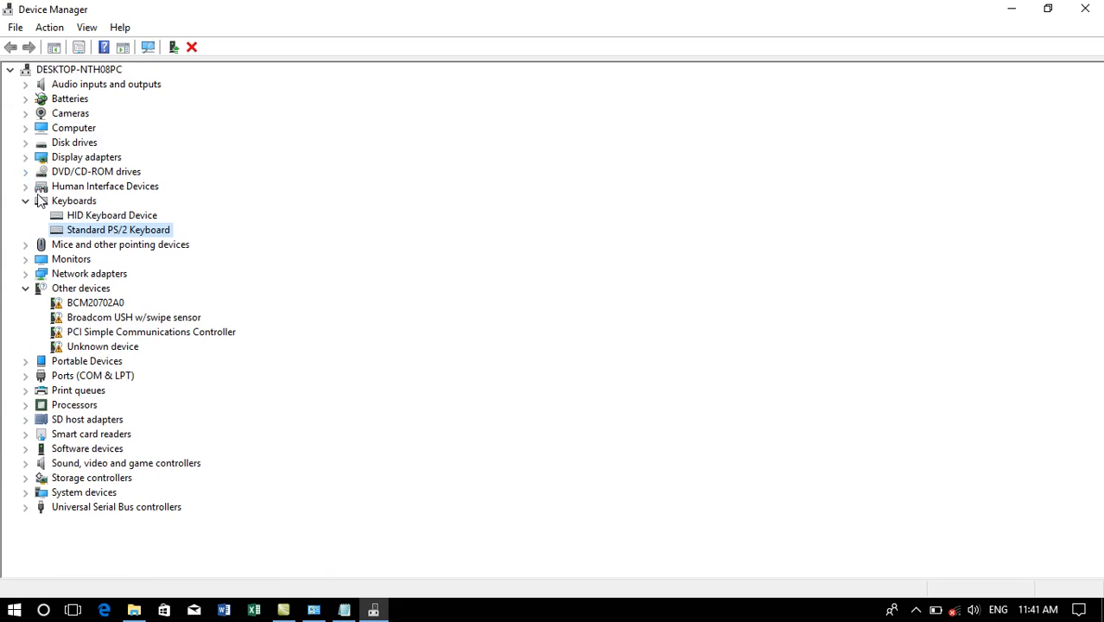
left_click(25, 200)
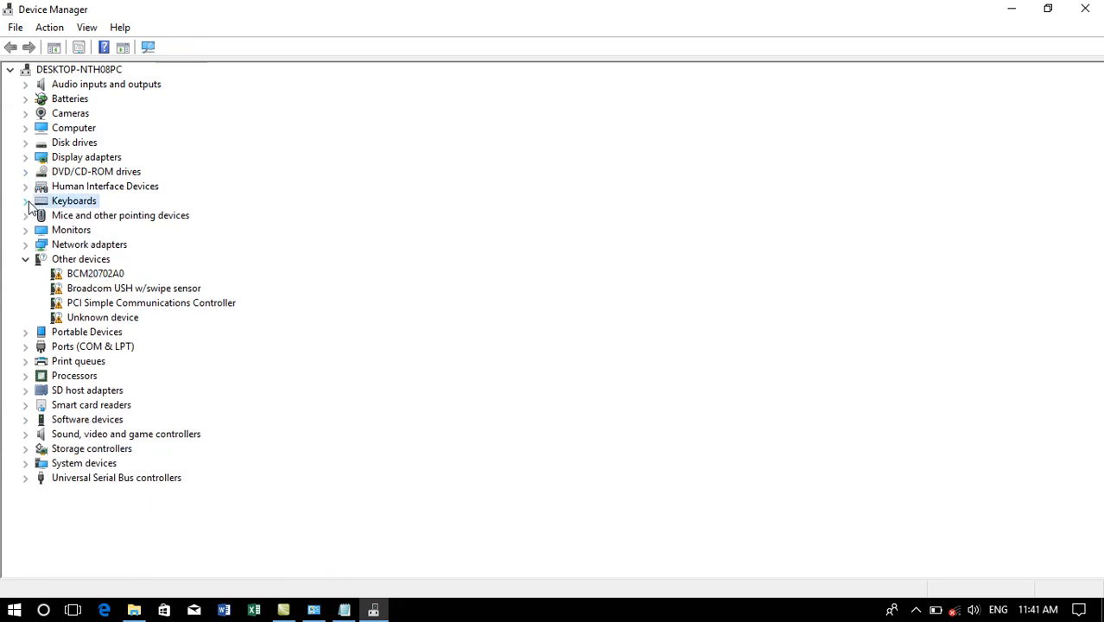
left_click(24, 261)
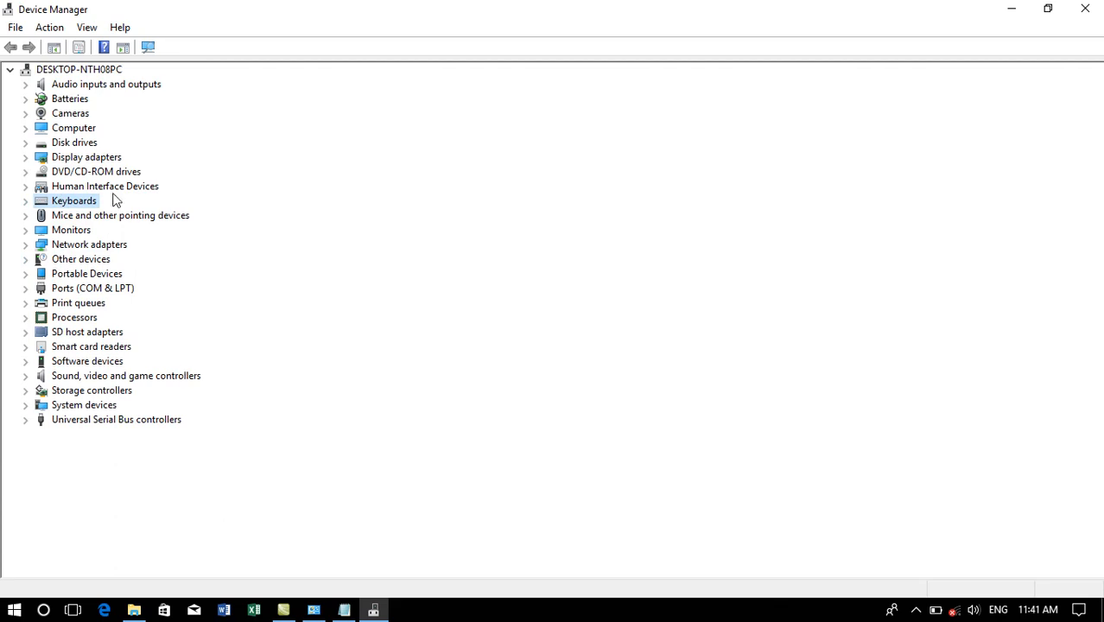
Expand Computer, view the actions available for the ACPI x64-based PC, and collapse the category again
left_click(84, 130)
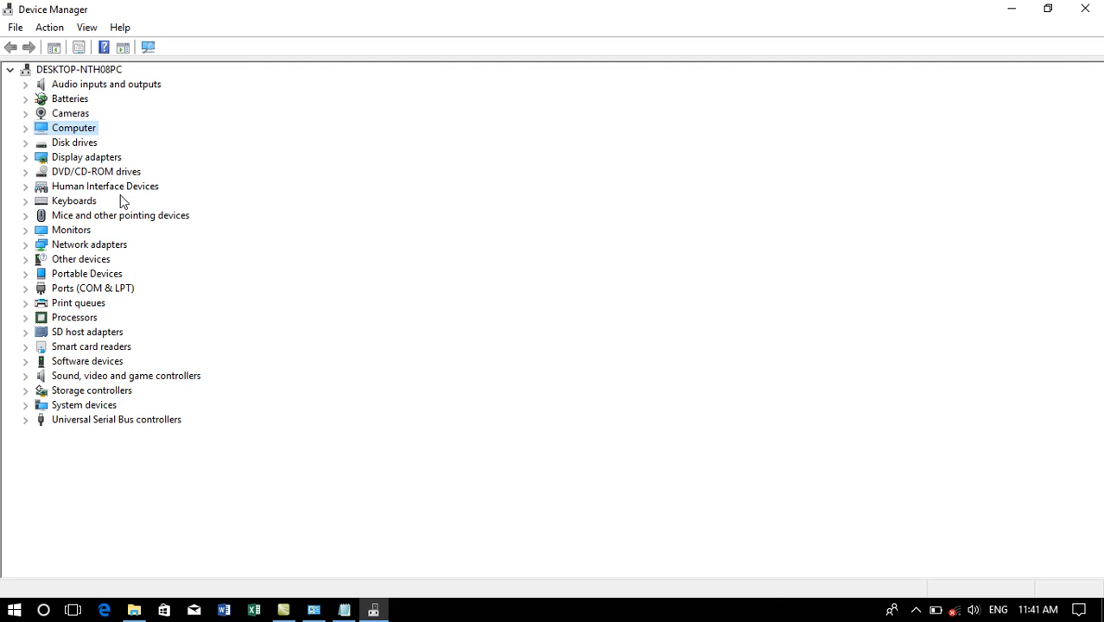
left_click(26, 129)
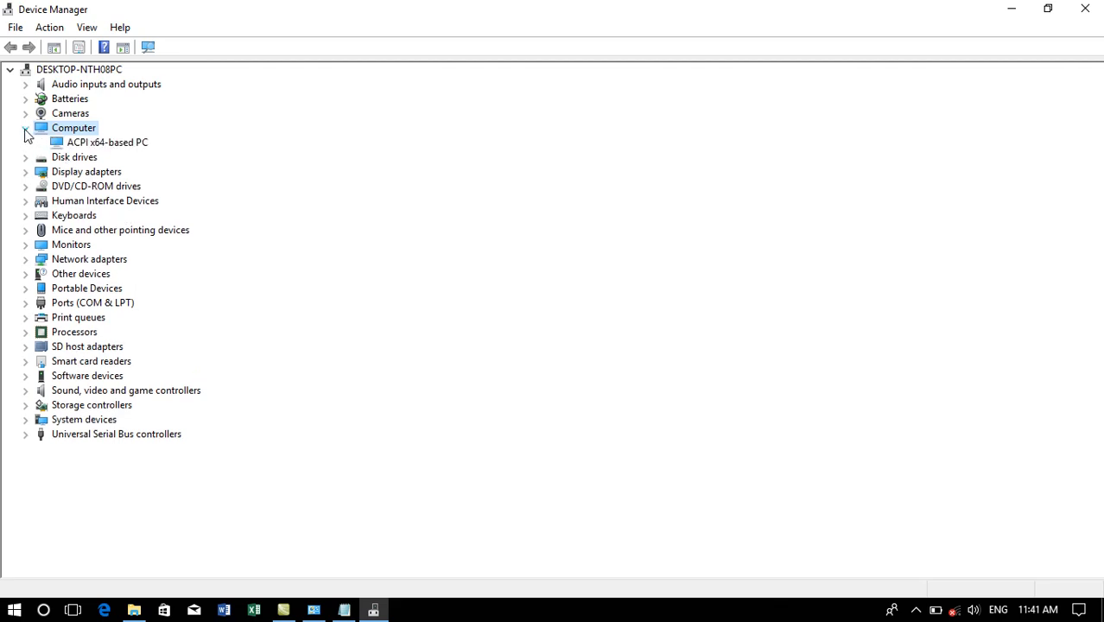
right_click(53, 144)
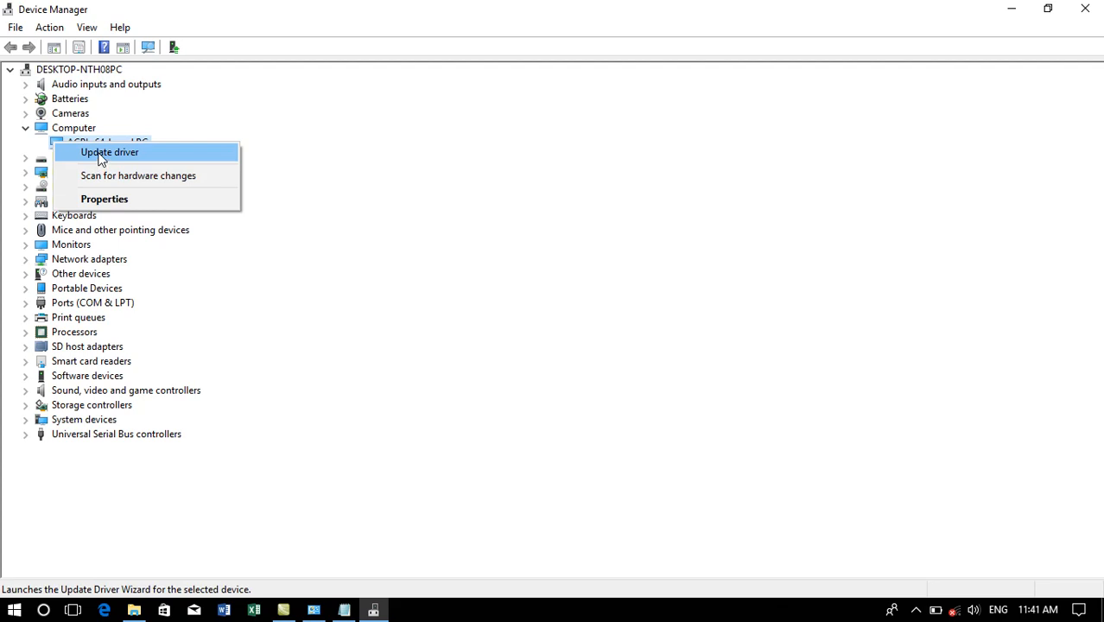
left_click(25, 127)
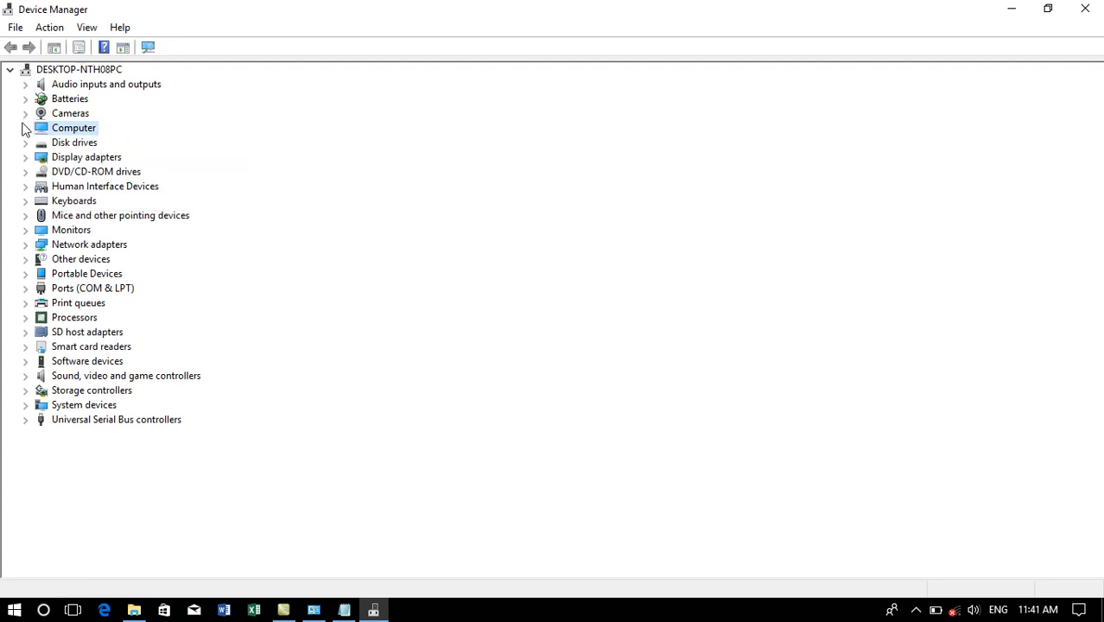
Switch to the Notepad notes, maximize them, add "(2019) (2020)" after "Auto Driver", and minimize Notepad
left_click(344, 610)
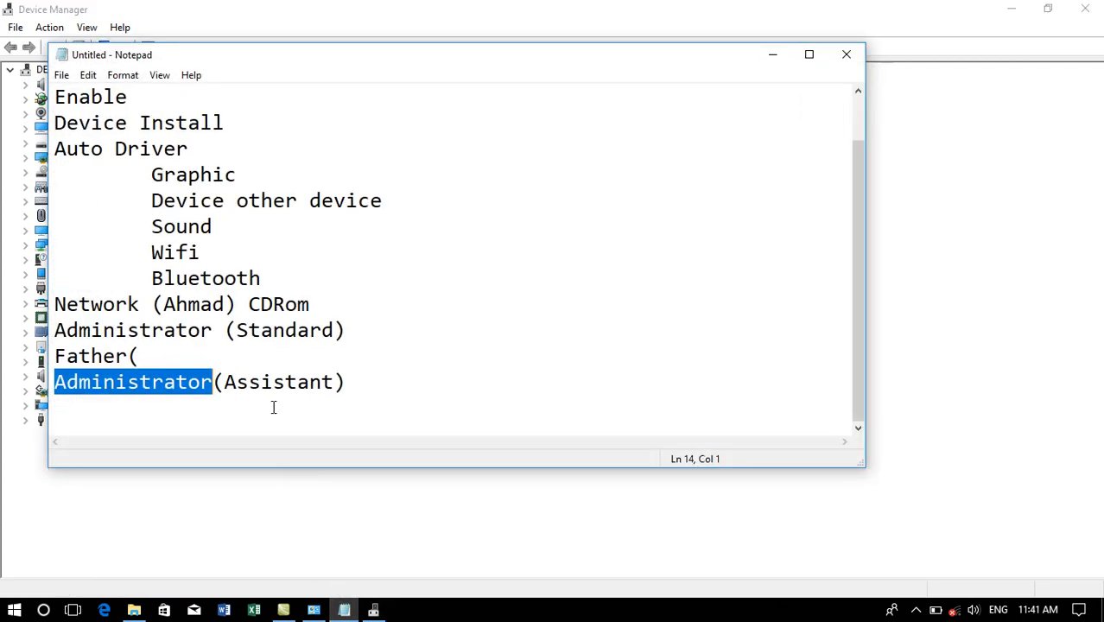
double_click(268, 62)
left_click(179, 170)
left_click(186, 144)
type("(")
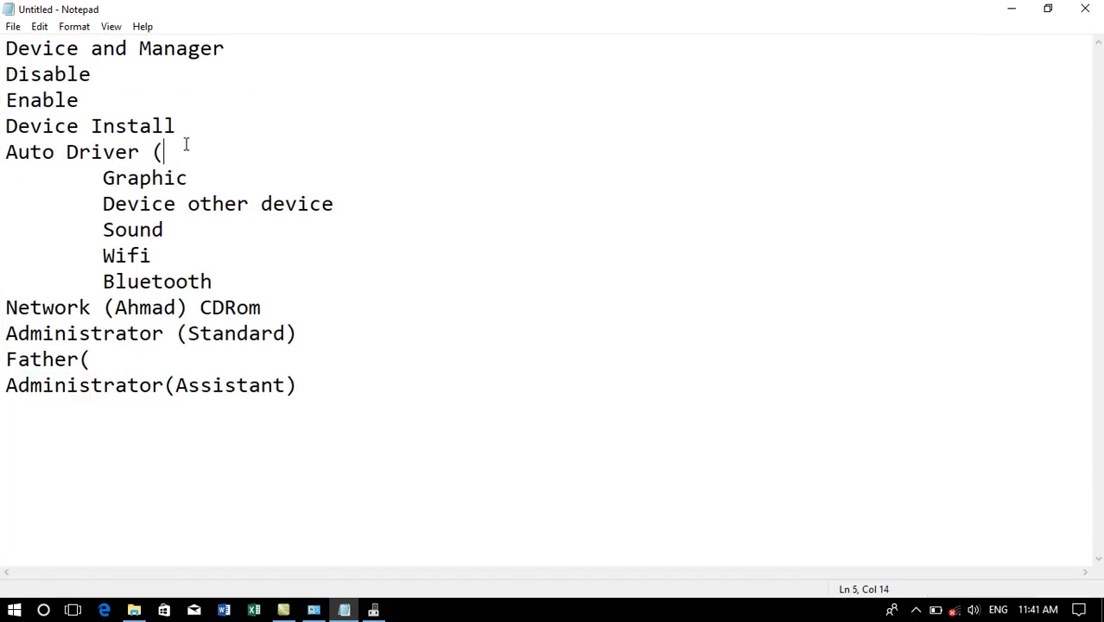
type("2019) (2020)")
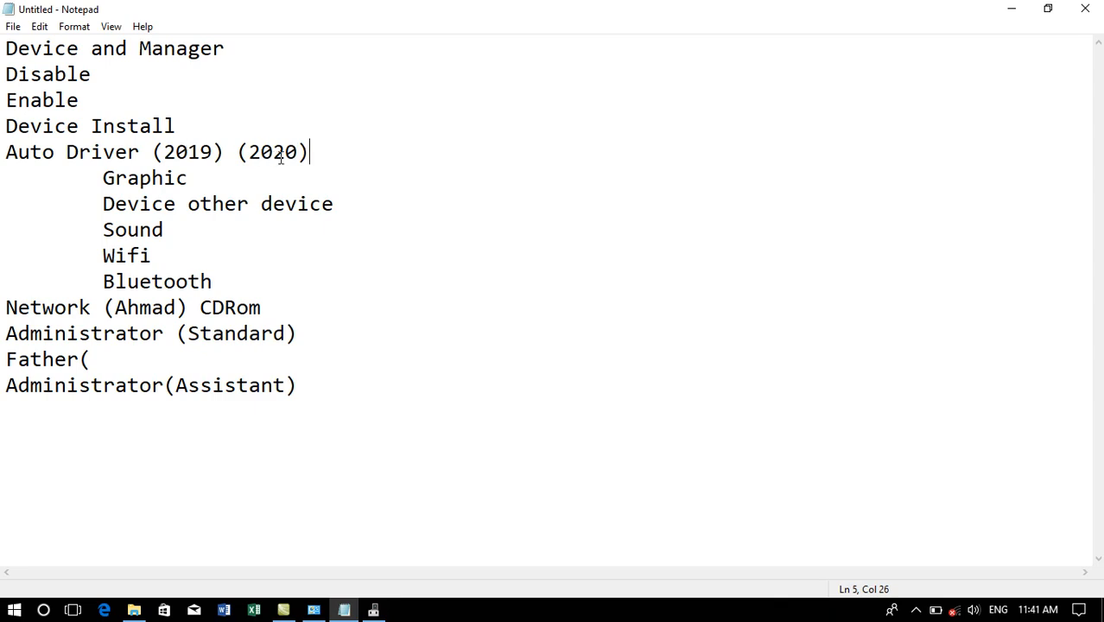
left_click(1020, 12)
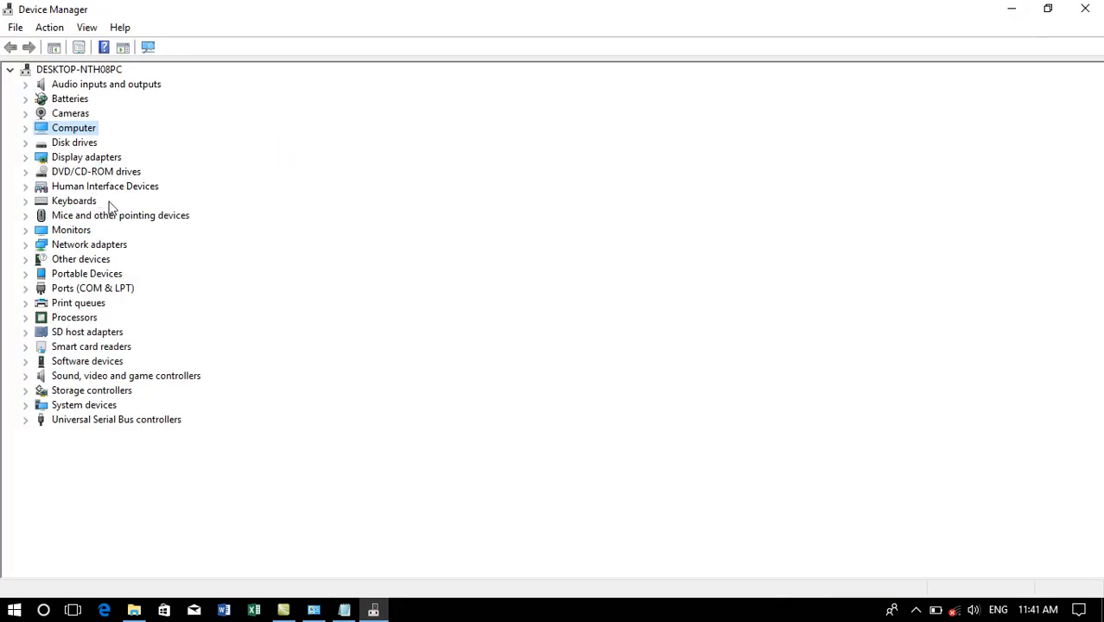
Examine the actions available for the DVD/CD-ROM drives, Display adapters, Human Interface Devices and Keyboards categories
left_click(81, 175)
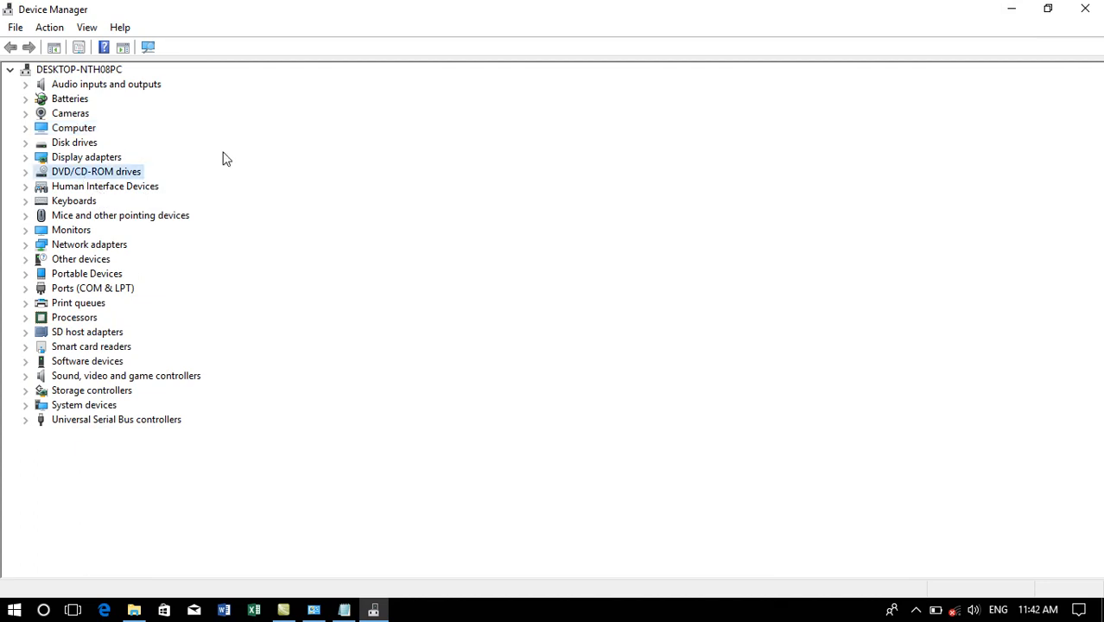
right_click(75, 170)
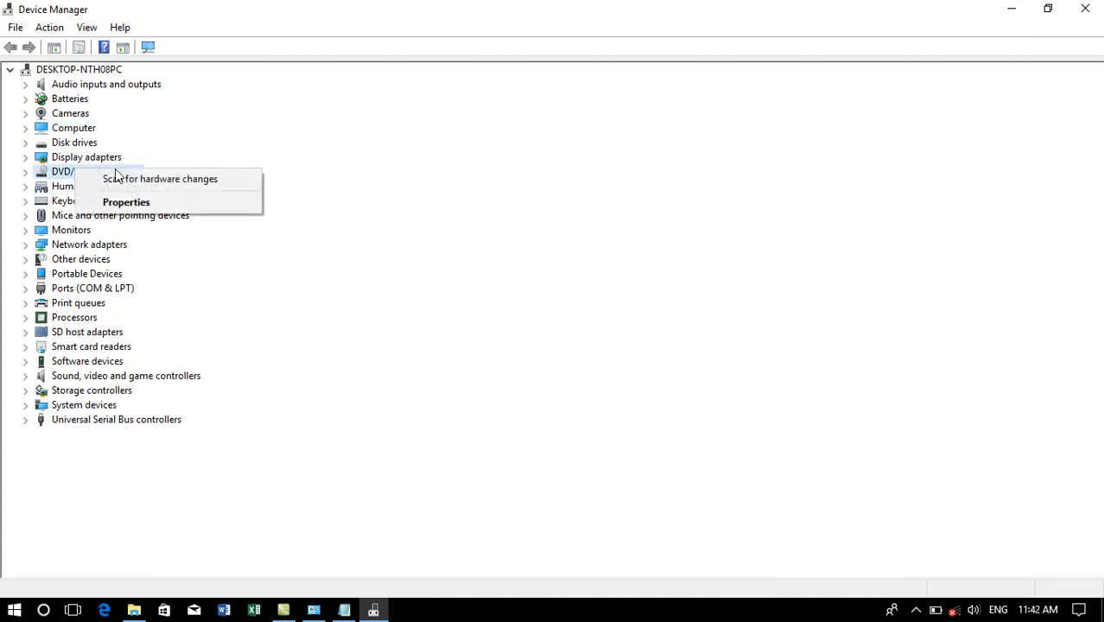
left_click(61, 156)
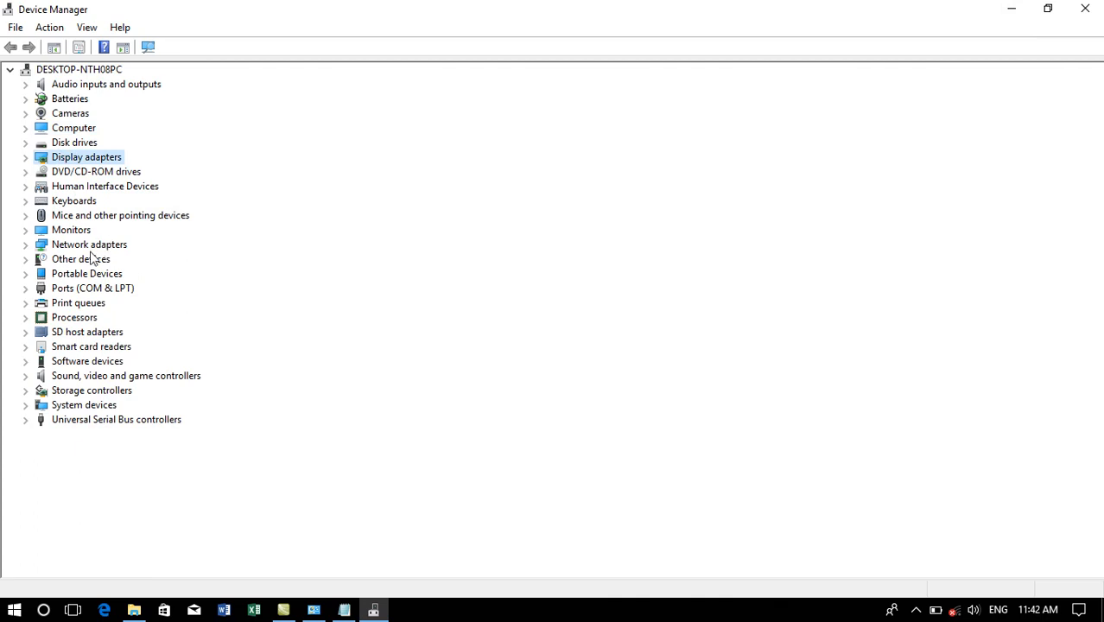
right_click(69, 152)
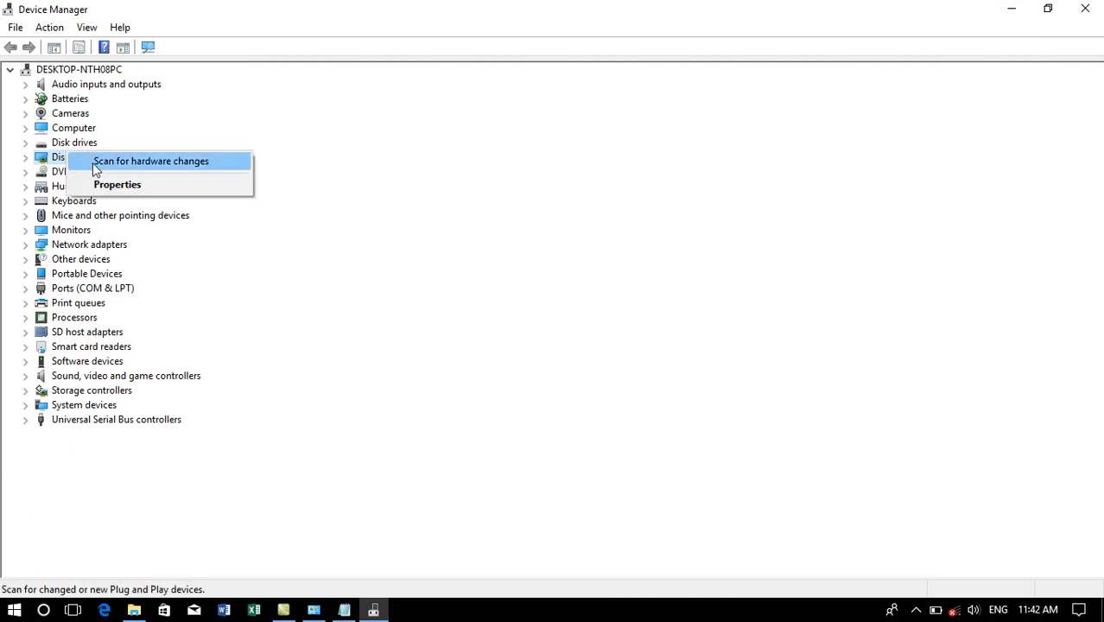
left_click(62, 172)
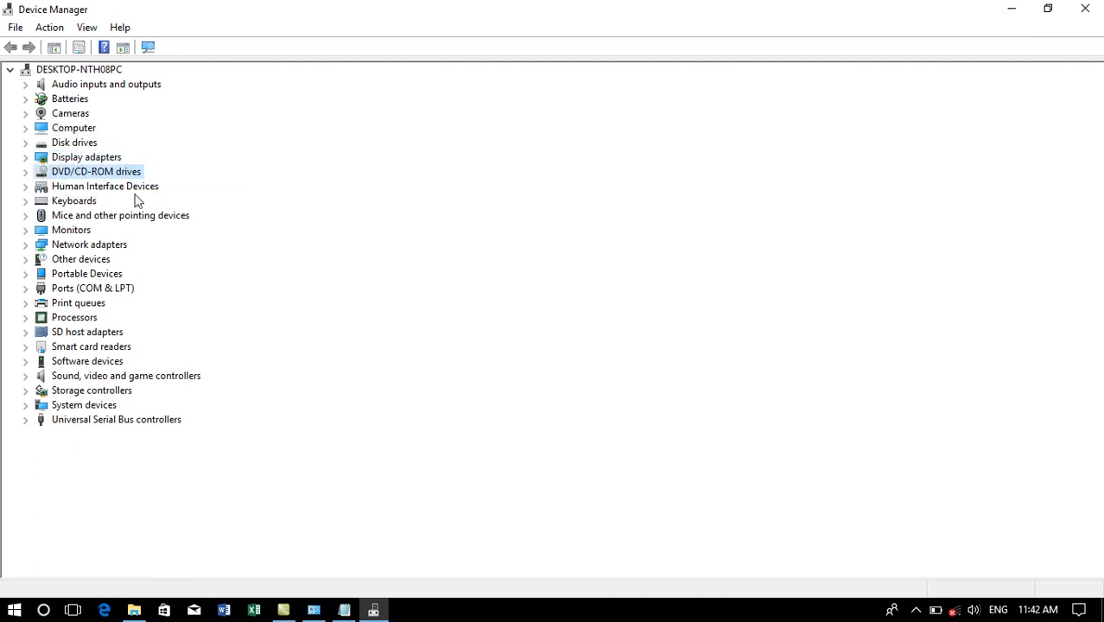
right_click(104, 189)
right_click(83, 202)
Run a driver update for the HID Keyboard Device using the Documents folder on the computer, close the wizard and collapse Keyboards
left_click(26, 199)
left_click(87, 215)
right_click(65, 215)
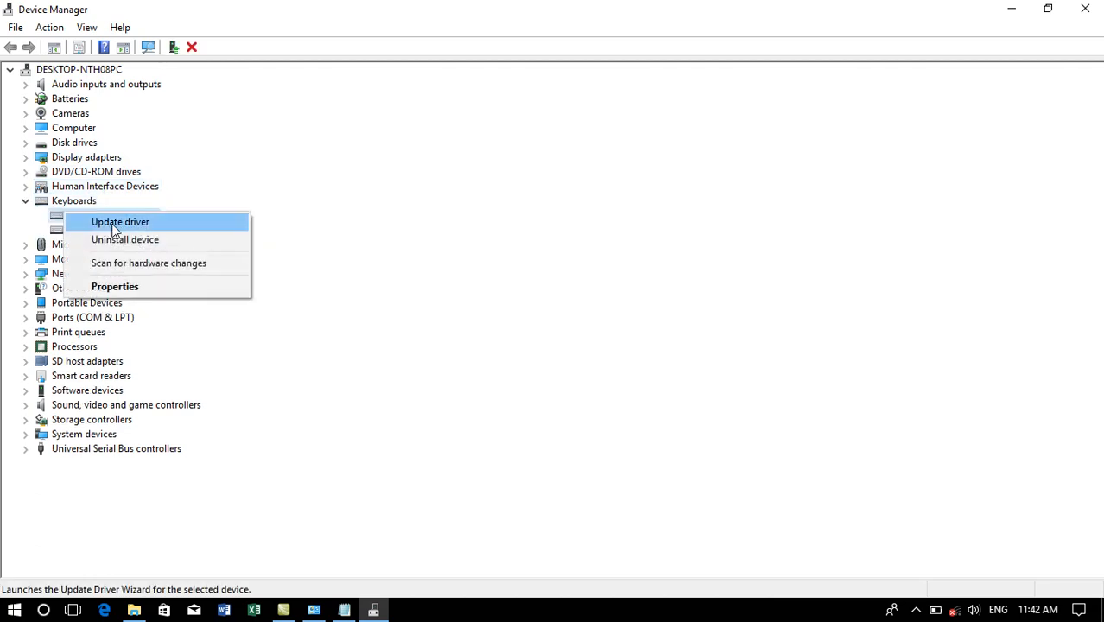
left_click(116, 222)
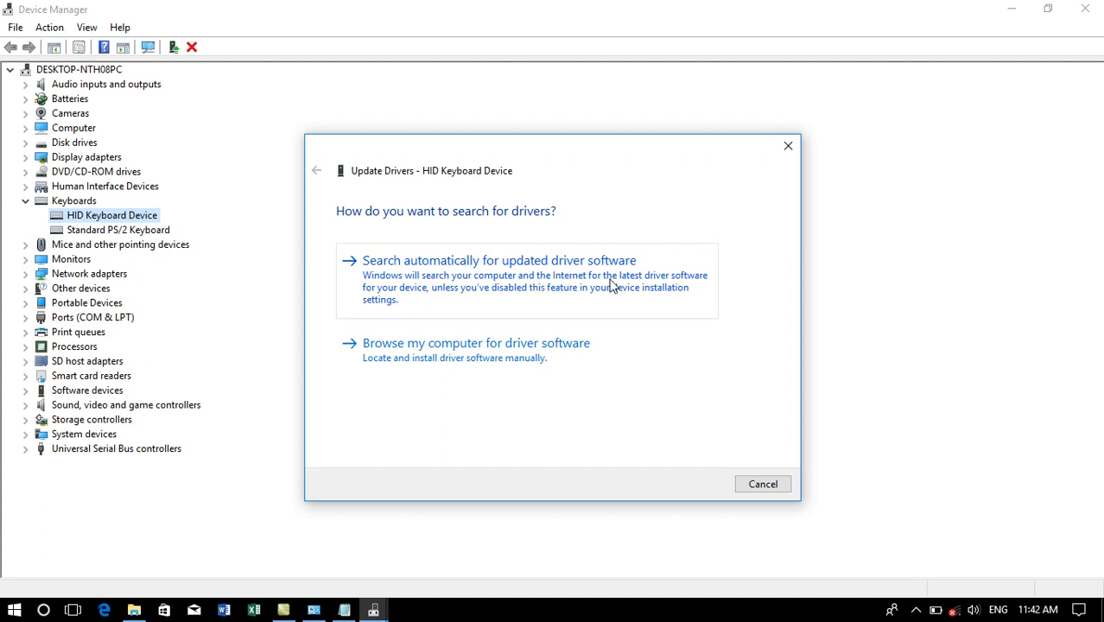
left_click(463, 356)
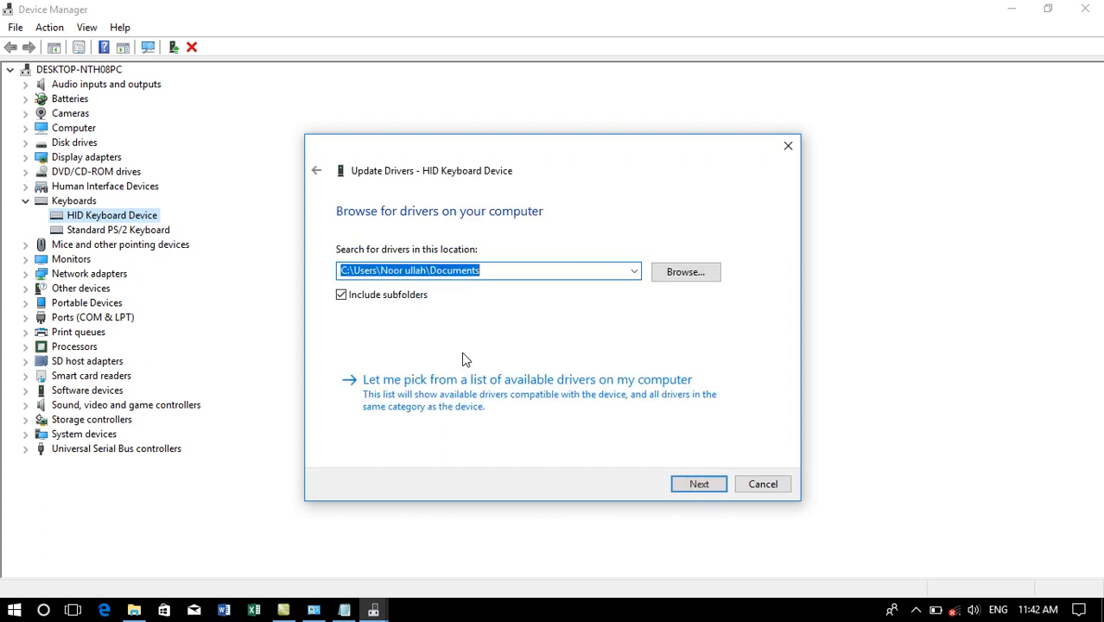
left_click(701, 277)
left_click(631, 402)
left_click(700, 486)
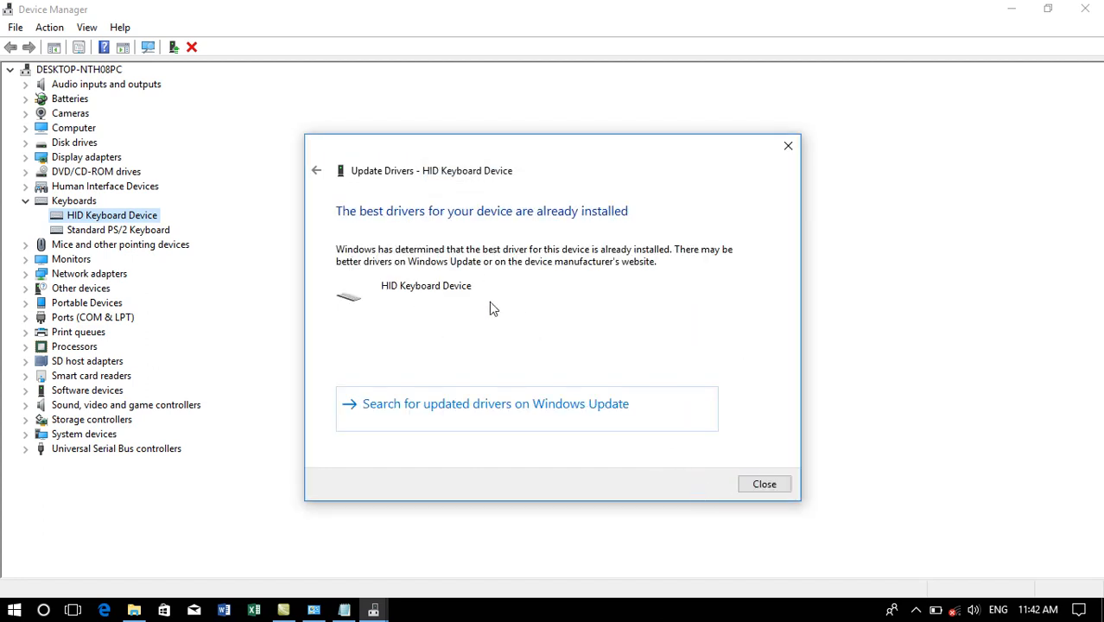
left_click(769, 484)
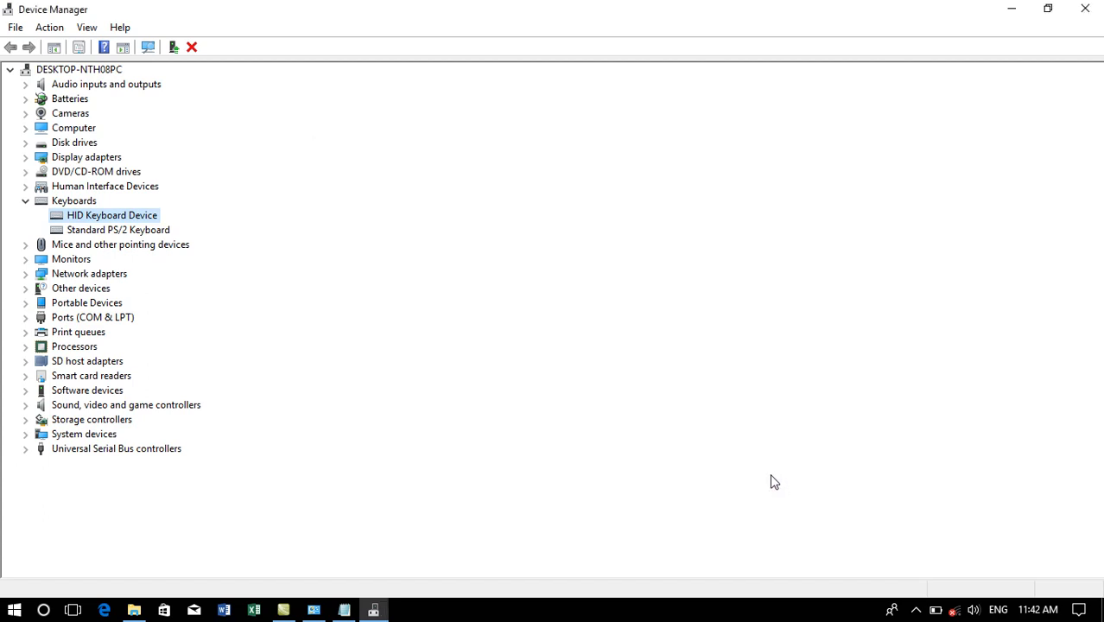
left_click(24, 202)
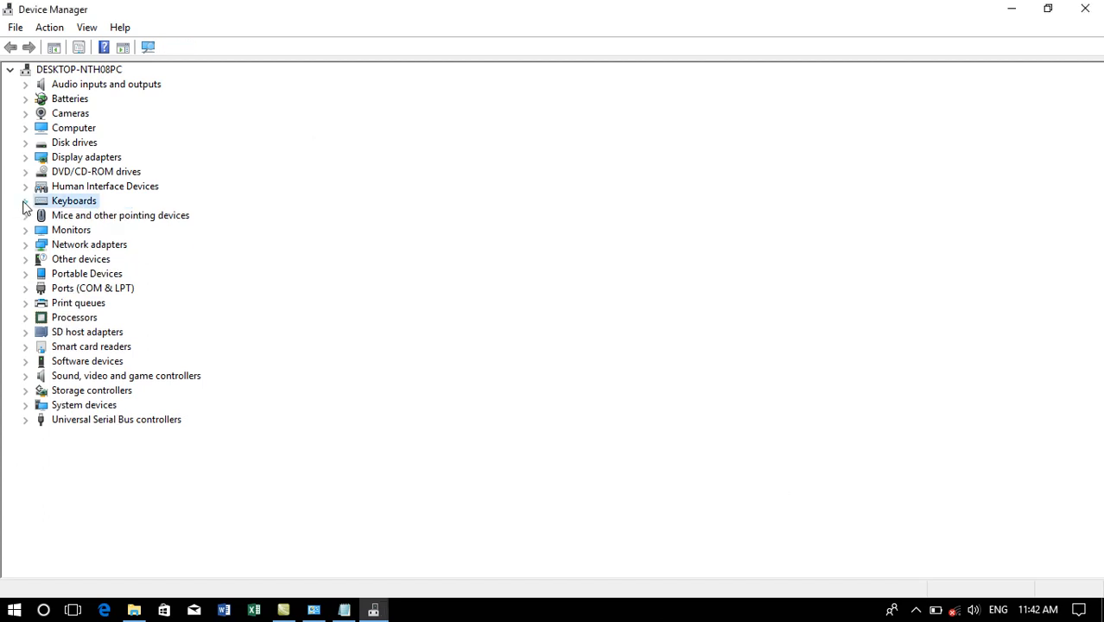
Close Device Manager and open Computer Management for This PC from the desktop
left_click(1013, 11)
left_click(1013, 11)
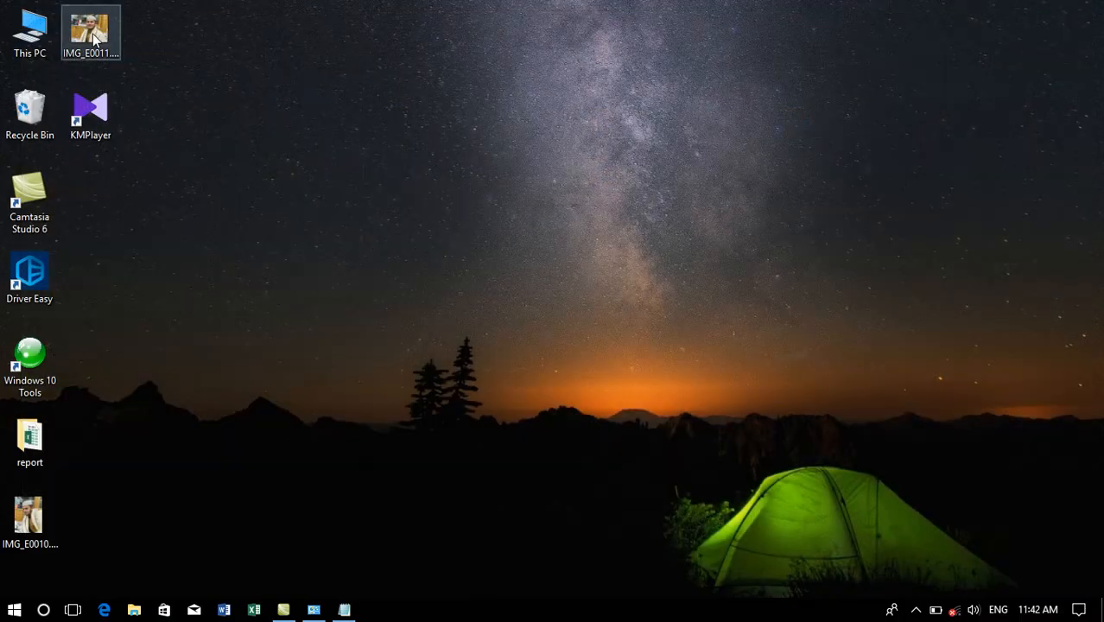
right_click(38, 49)
left_click(76, 97)
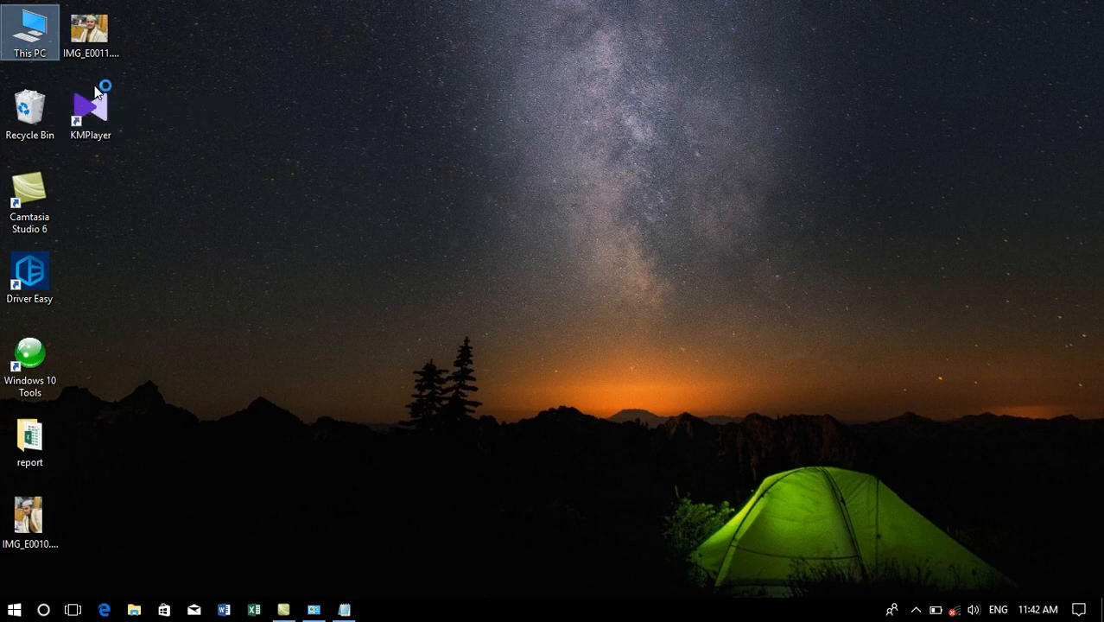
right_click(196, 106)
left_click(229, 172)
right_click(193, 115)
right_click(215, 144)
left_click(248, 210)
right_click(220, 167)
left_click(250, 232)
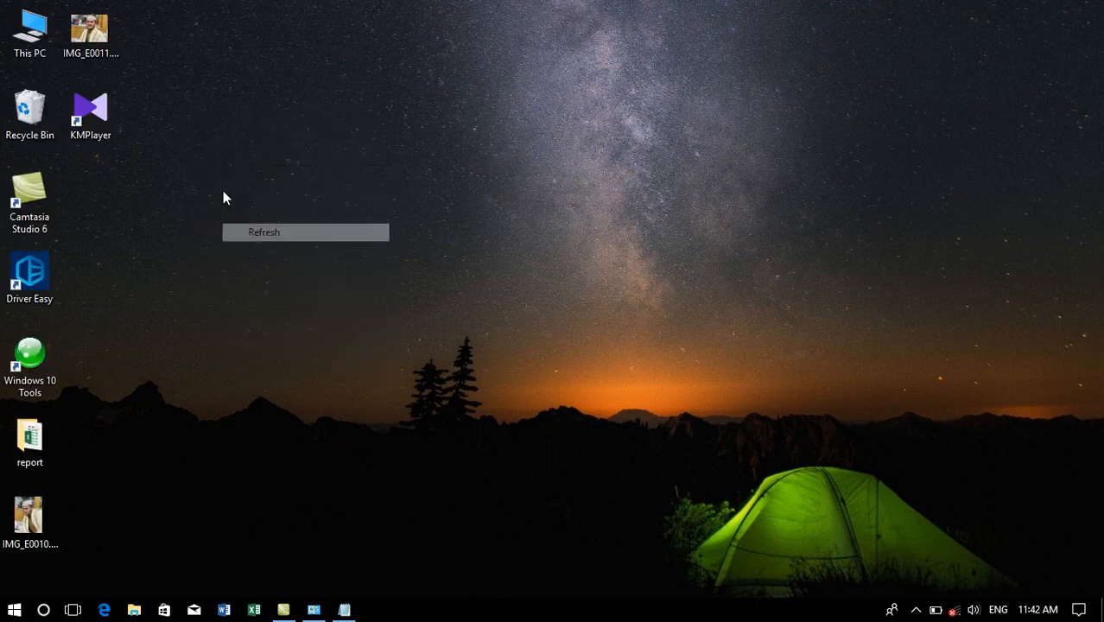
right_click(224, 191)
left_click(260, 260)
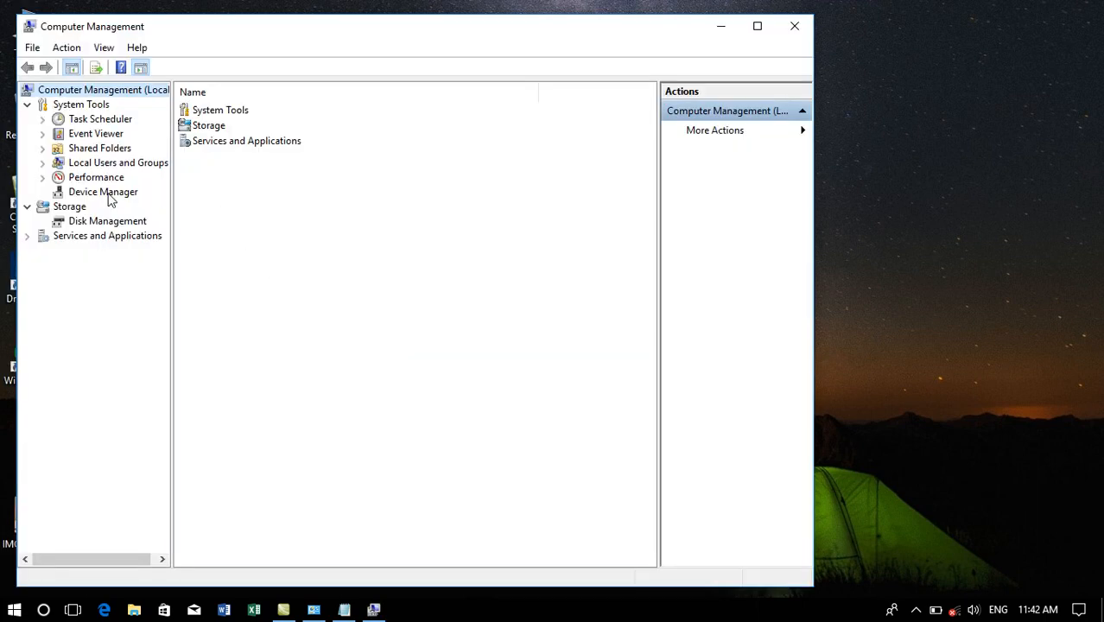
Show Device Manager inside Computer Management, collapse the Other devices category and select Keyboards
left_click(108, 194)
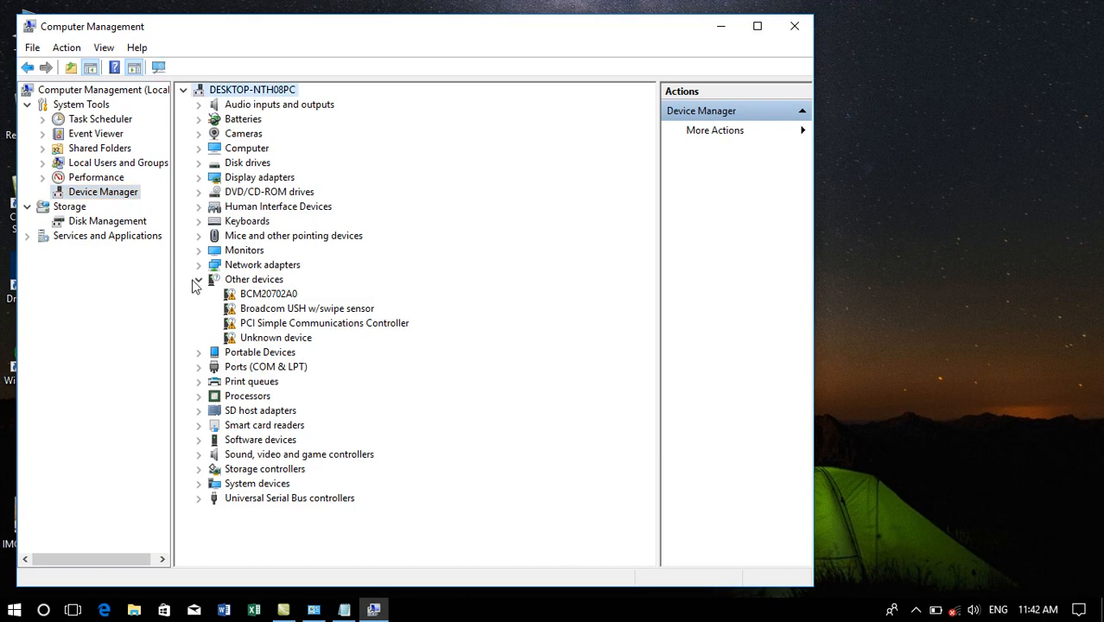
left_click(200, 267)
left_click(199, 267)
left_click(201, 280)
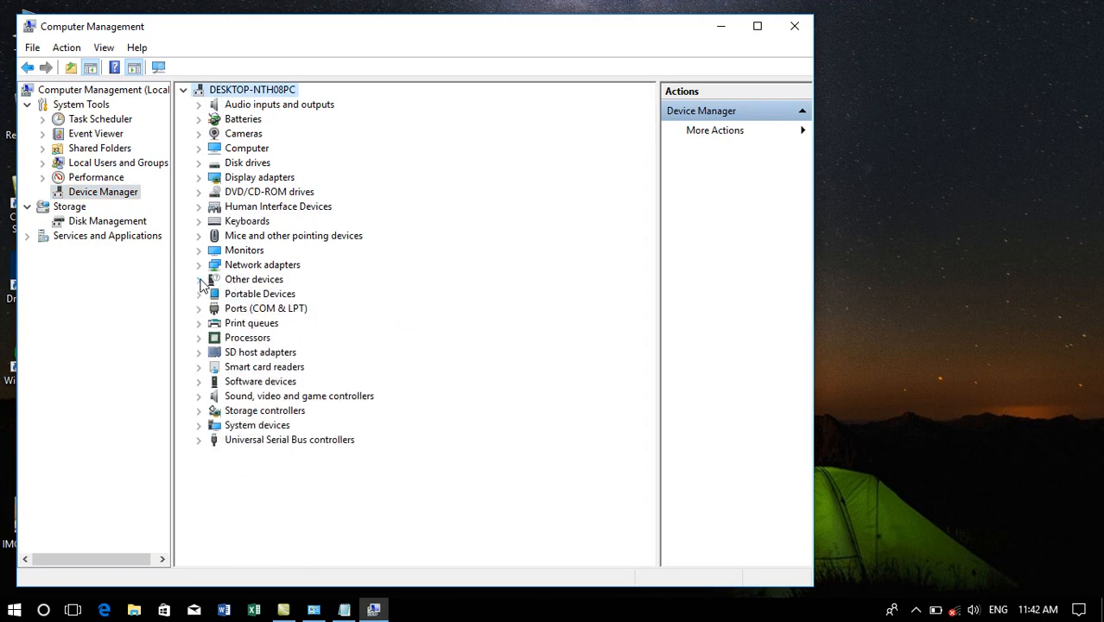
left_click(247, 224)
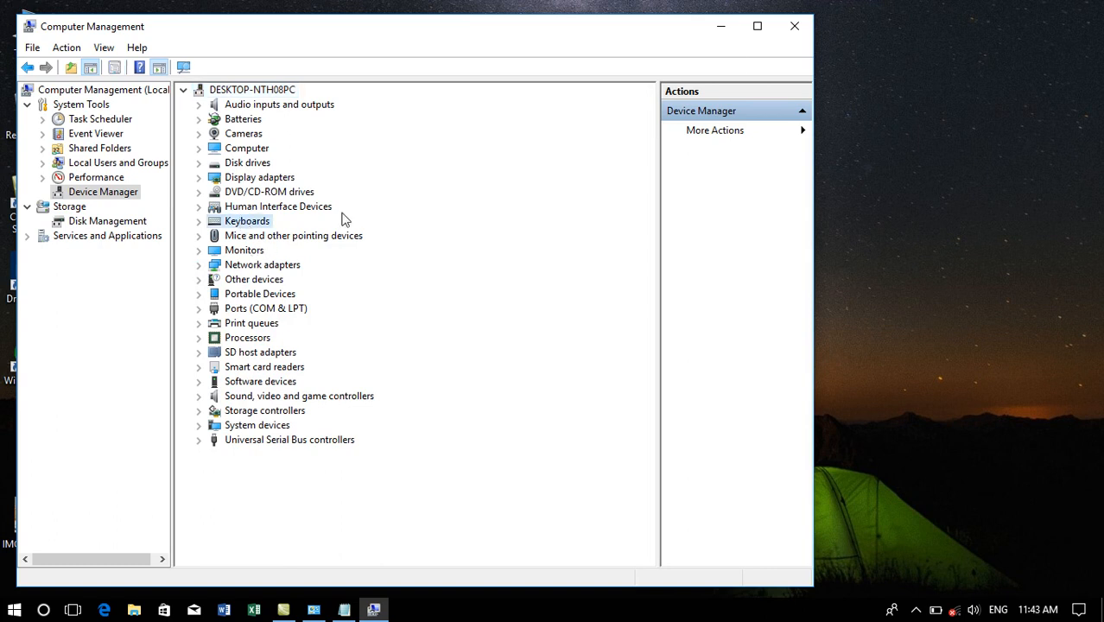
Close Computer Management and refresh the desktop
left_click(784, 33)
right_click(774, 43)
left_click(814, 101)
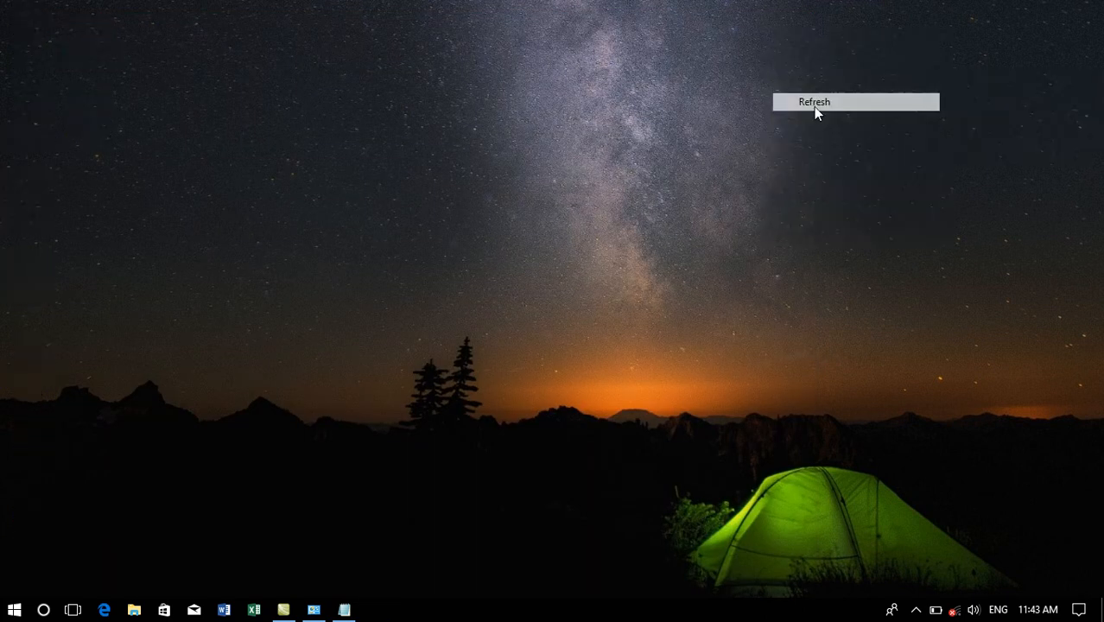
right_click(814, 107)
Switch to Control Panel and display the hardware devices in the Mouse properties
left_click(314, 610)
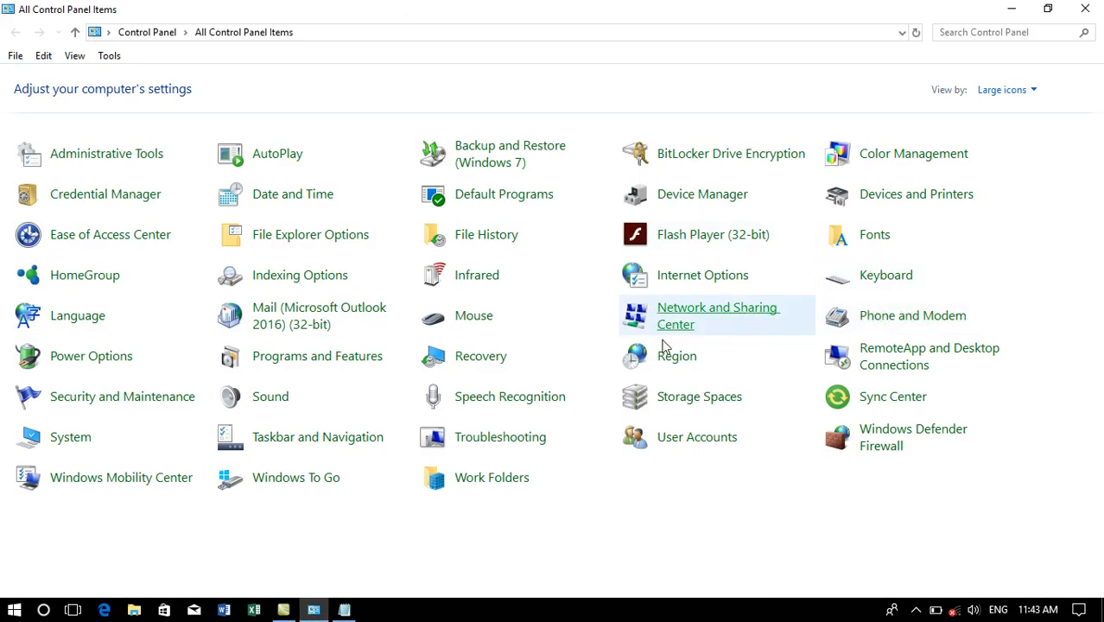
left_click(353, 307)
left_click_drag(349, 93, 496, 92)
left_click(438, 118)
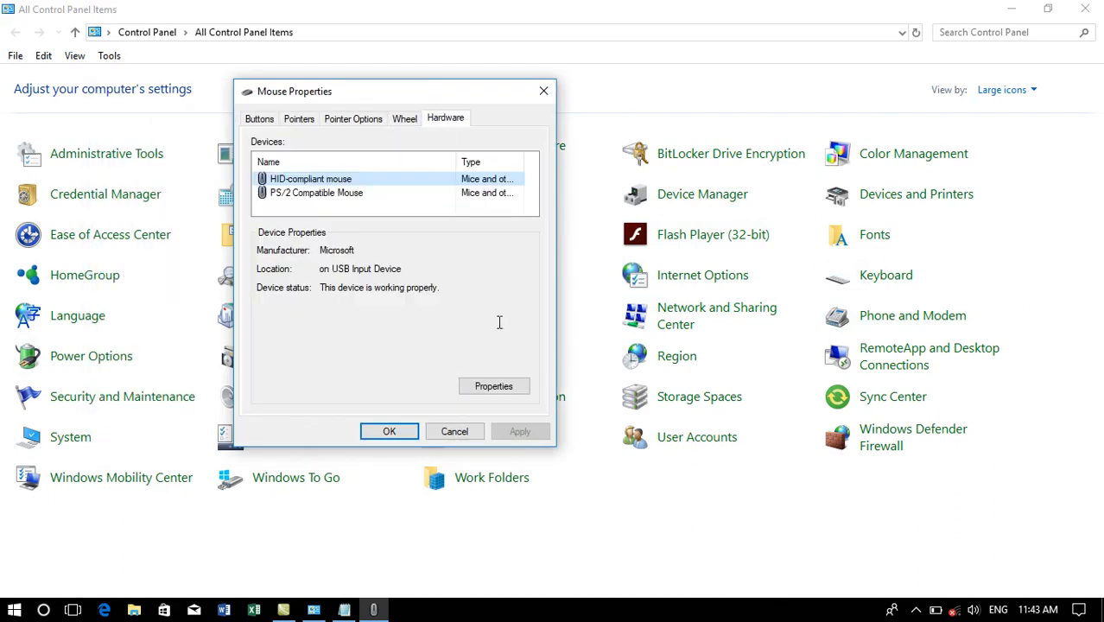
Examine the general, driver, details and events information of the HID-compliant mouse, and close its properties
left_click(493, 387)
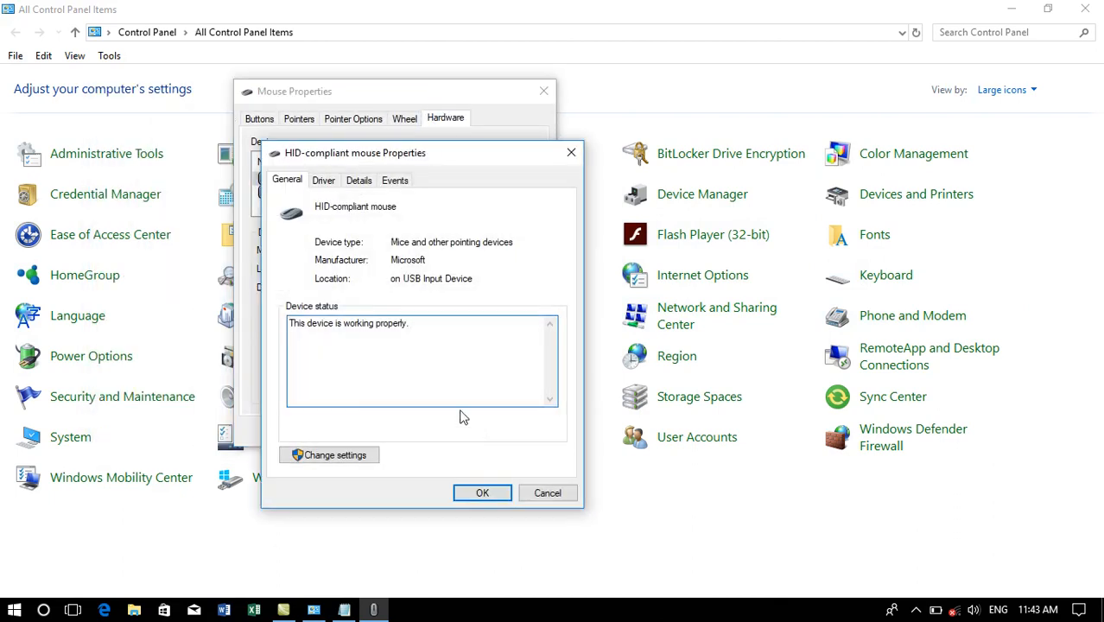
left_click(339, 187)
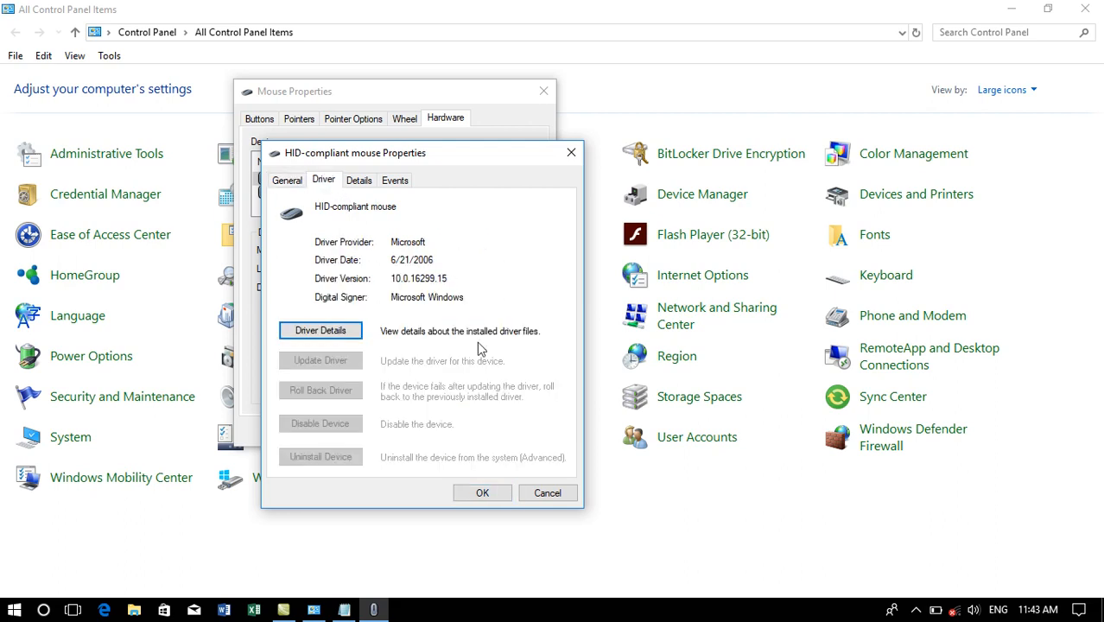
left_click(361, 185)
left_click(393, 183)
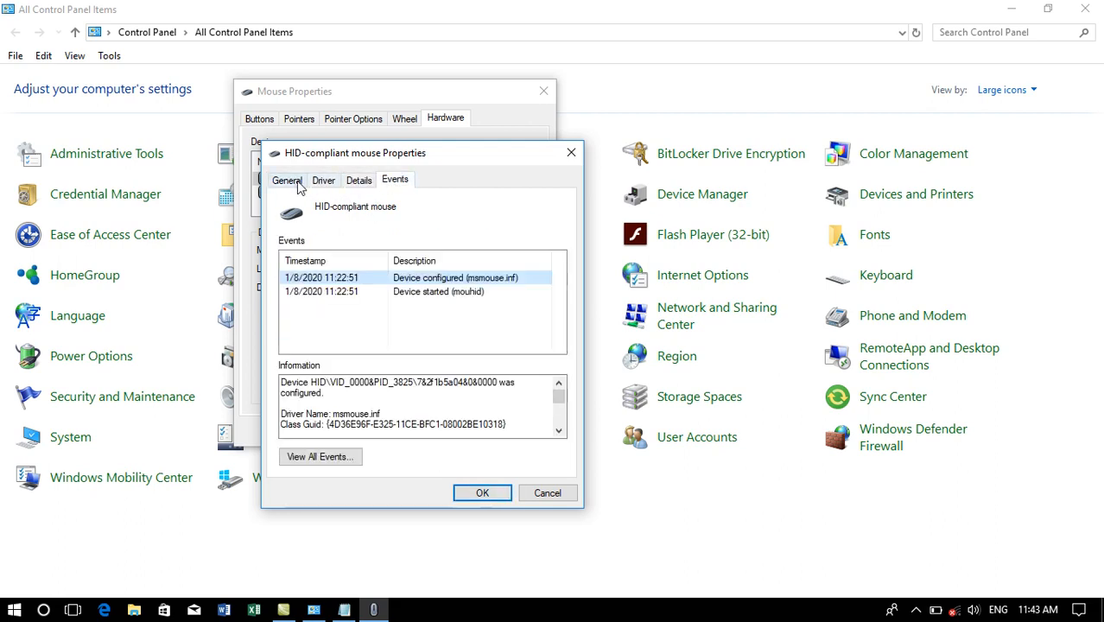
left_click(286, 185)
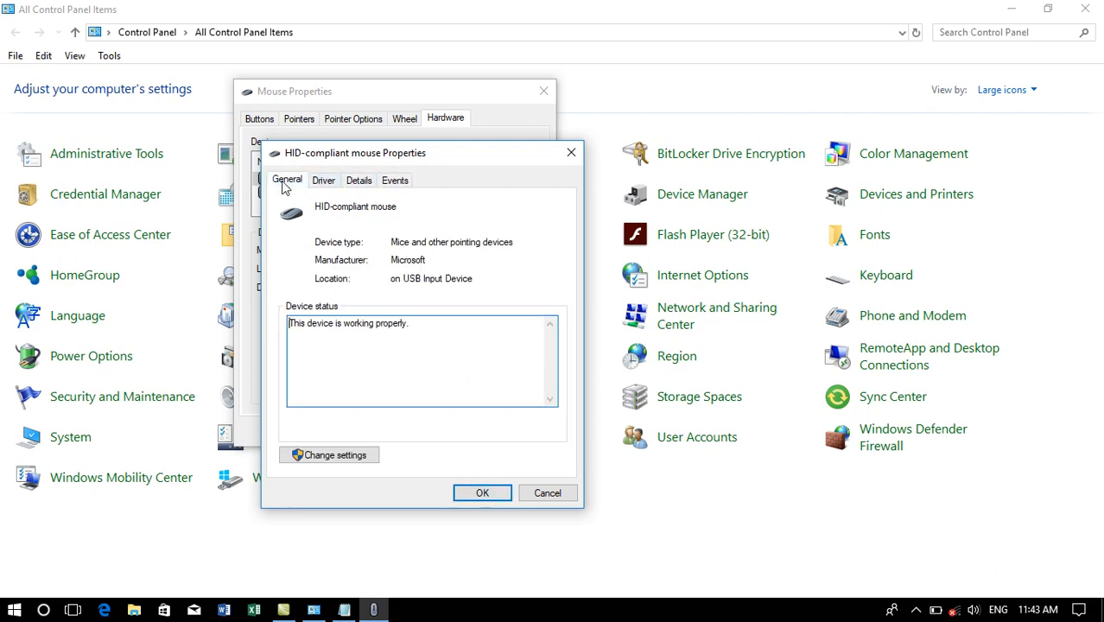
left_click(346, 455)
left_click(398, 458)
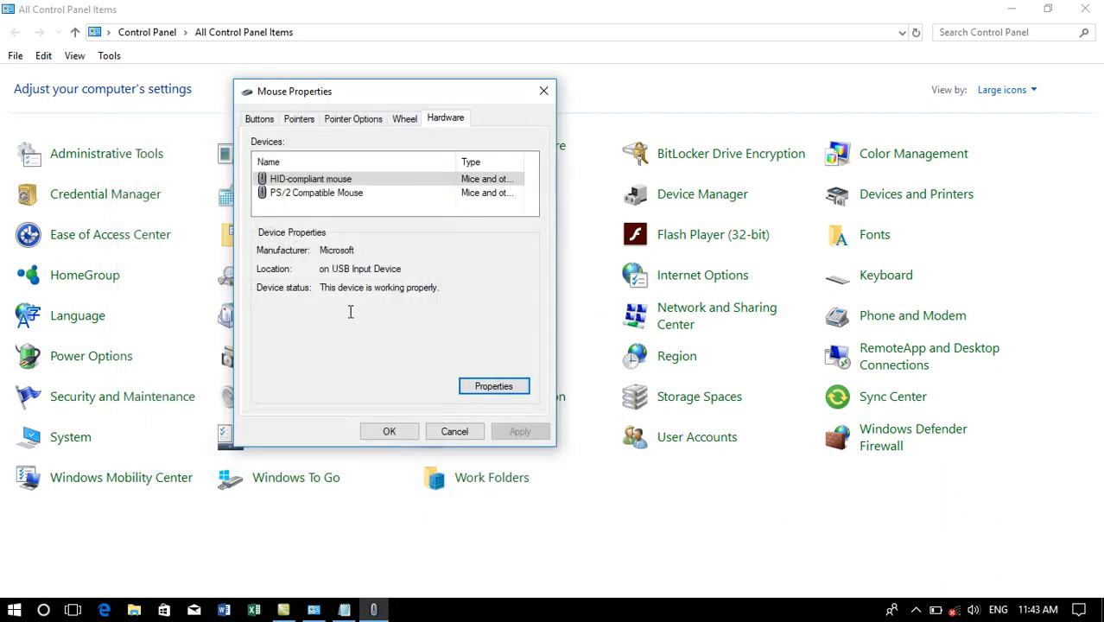
left_click(502, 387)
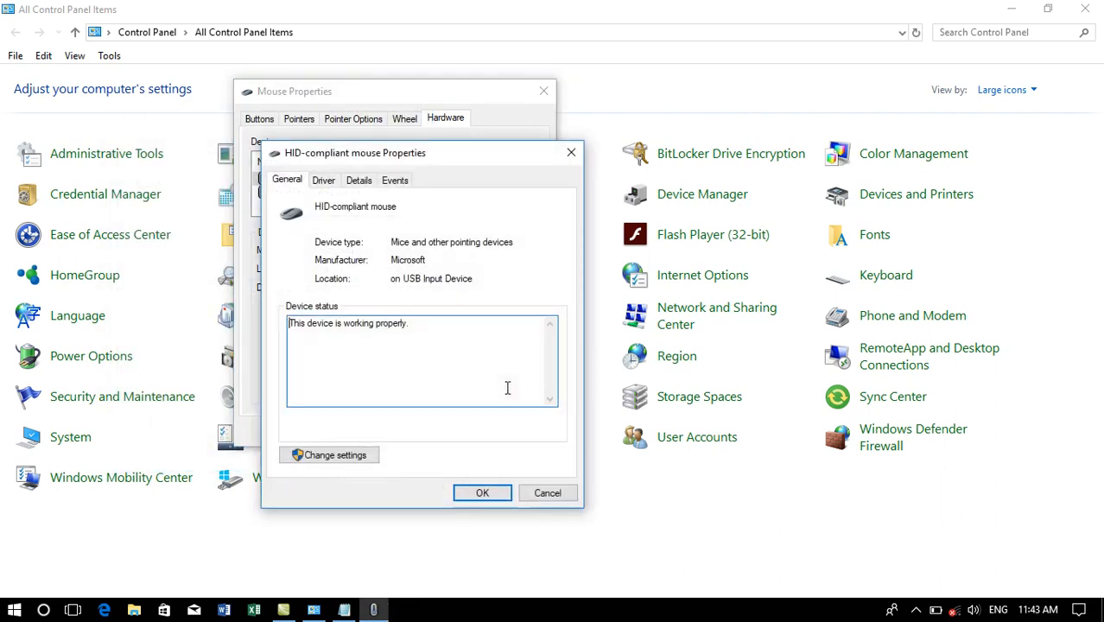
left_click(547, 493)
Examine the general, driver, details and events information of the PS/2 Compatible Mouse, and close all mouse property dialogs
left_click(358, 192)
left_click(494, 386)
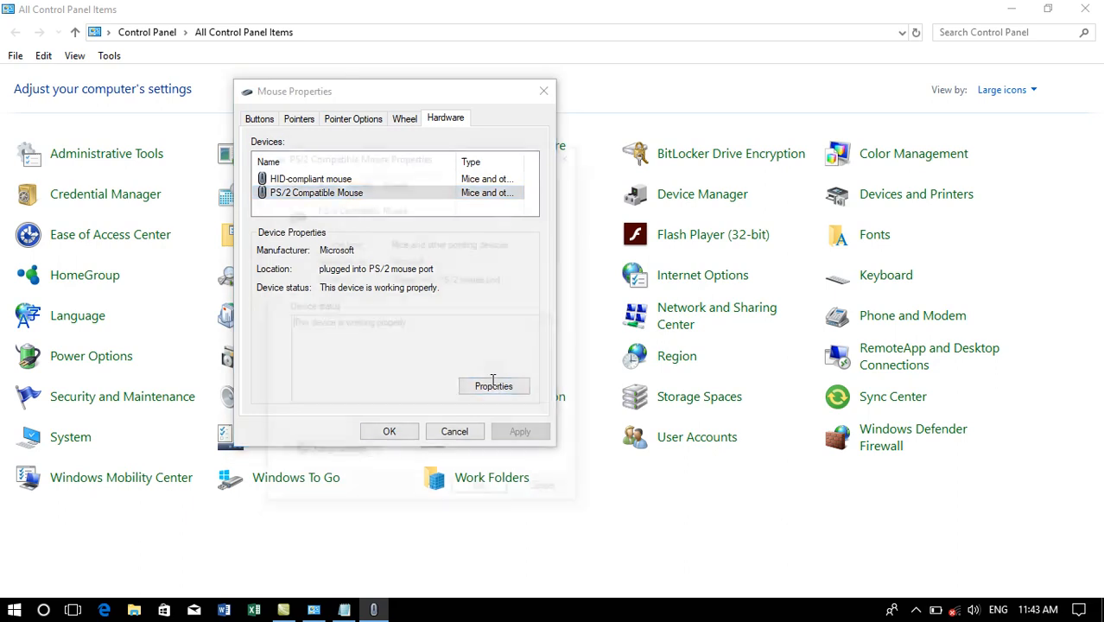
left_click(335, 184)
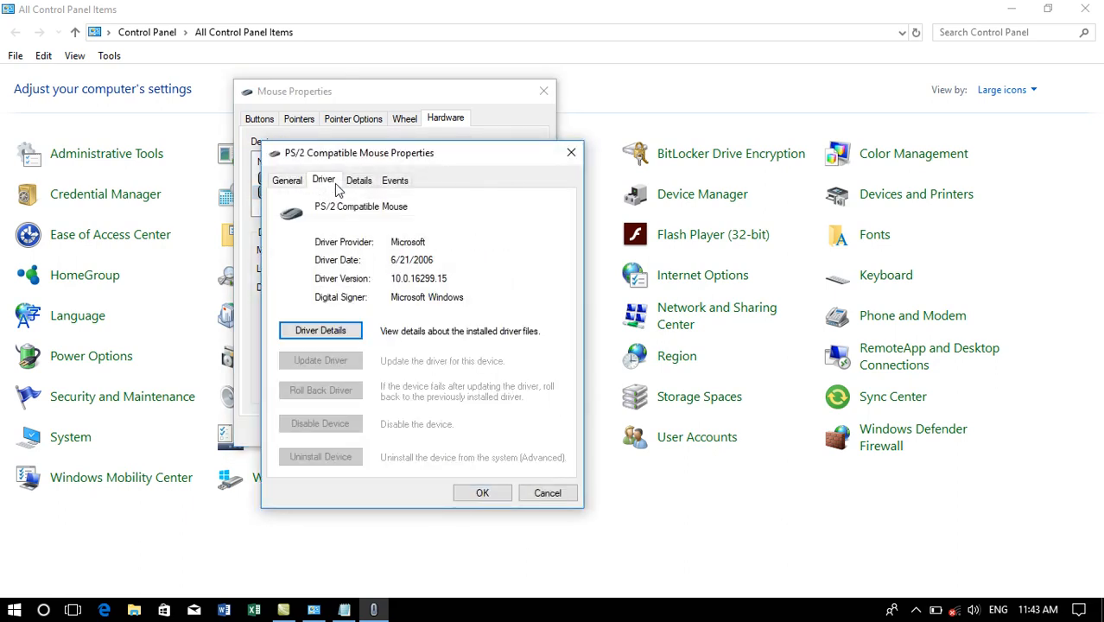
left_click(384, 181)
left_click(366, 182)
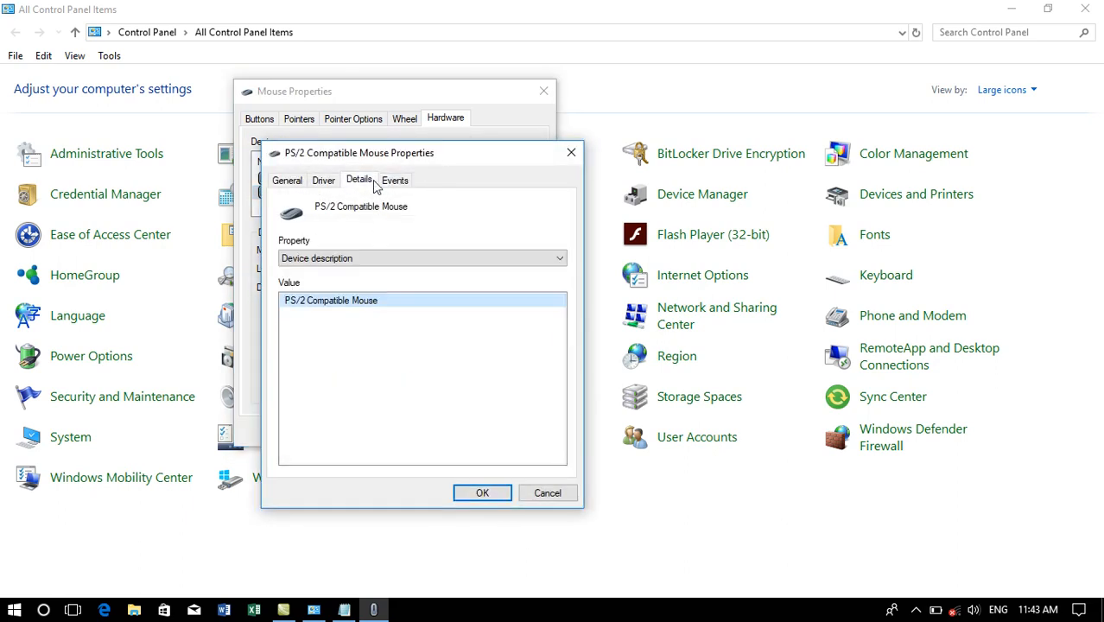
left_click(381, 183)
left_click(322, 182)
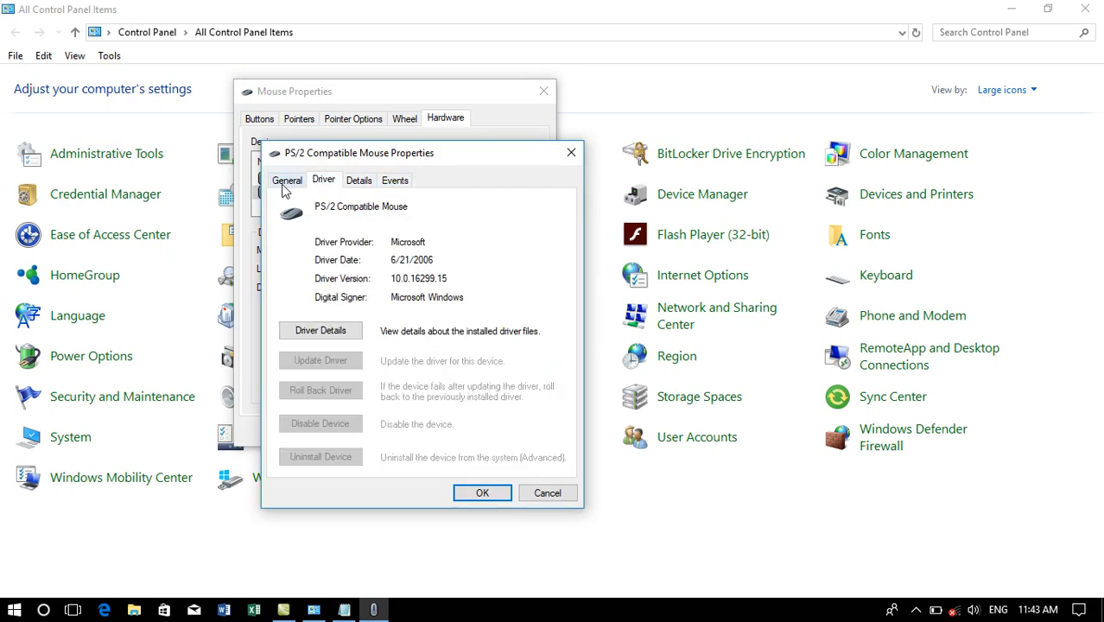
left_click(288, 183)
left_click(322, 181)
left_click(547, 492)
left_click(458, 429)
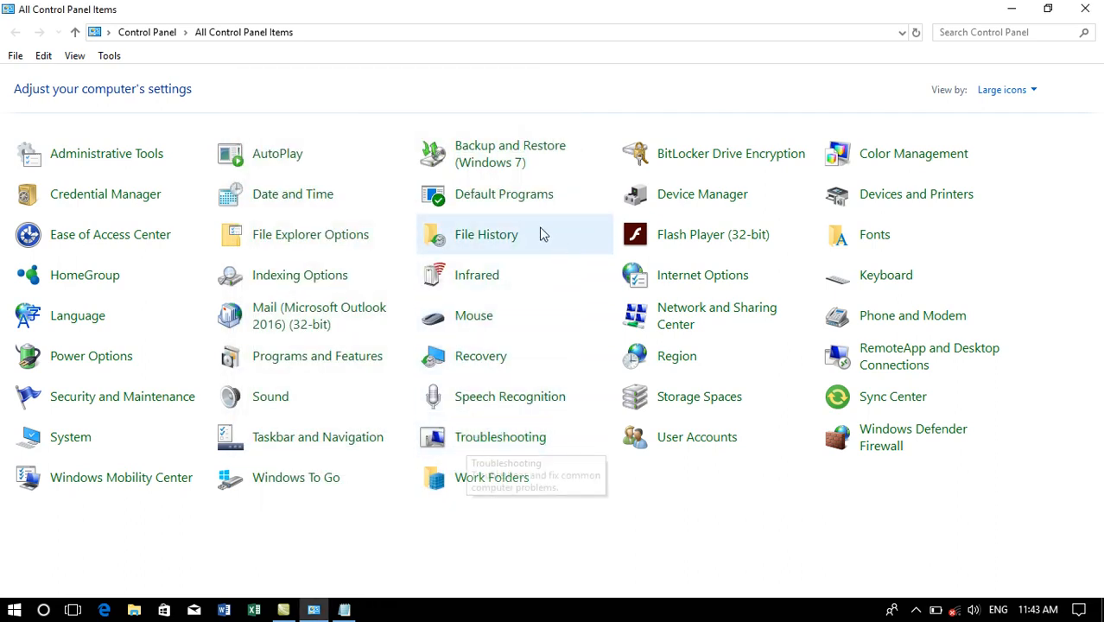
Open Devices and Printers, view the actions available for Mass Storage, and open and close its properties
left_click(926, 208)
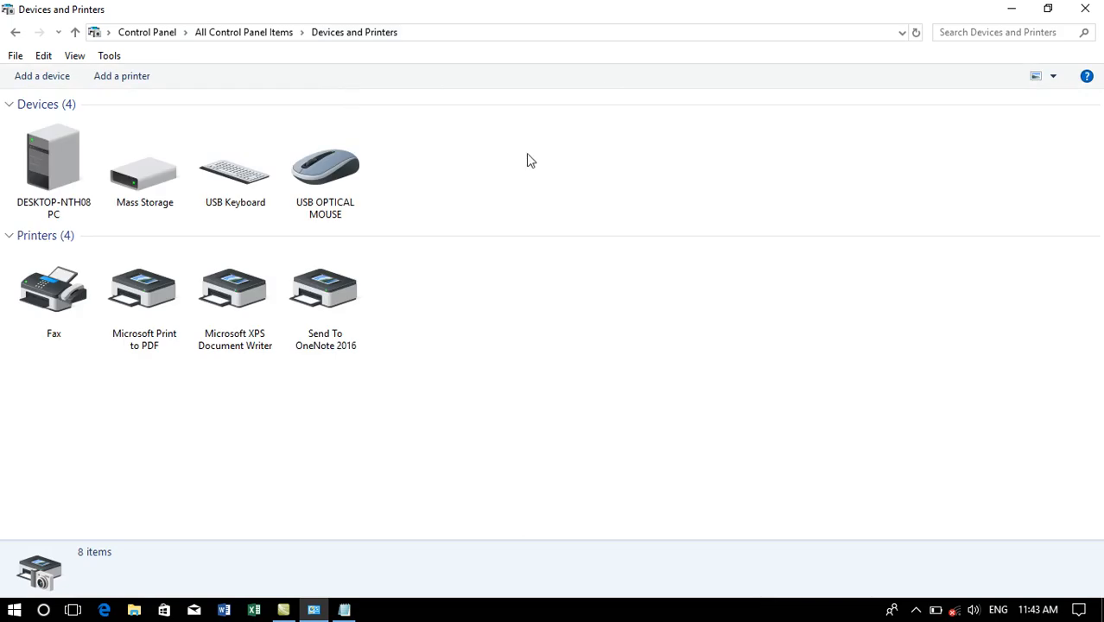
left_click(144, 164)
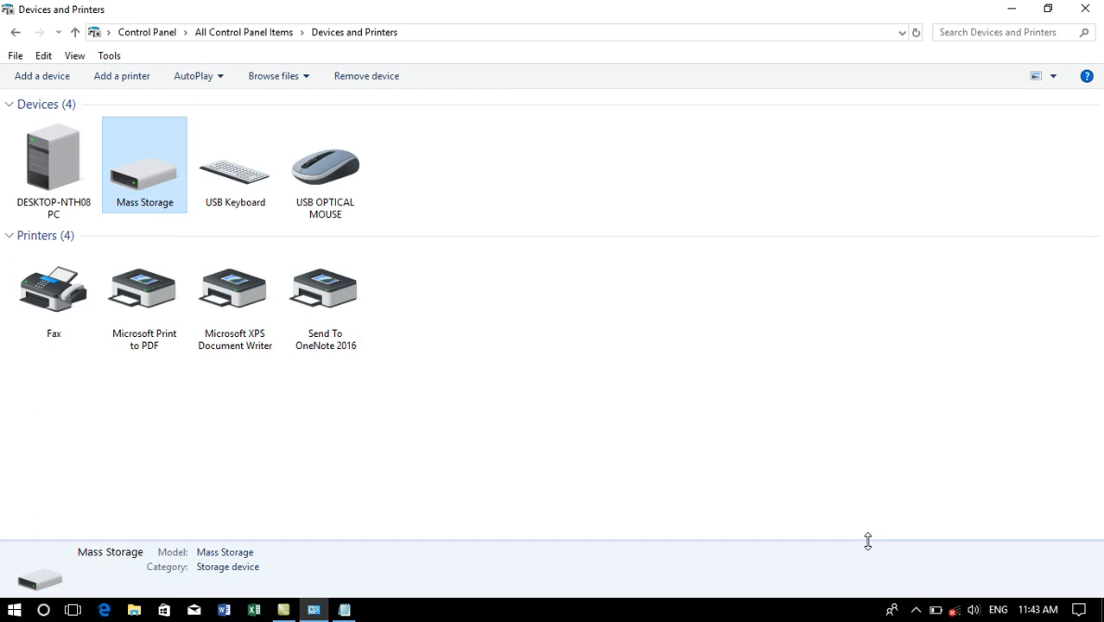
right_click(152, 185)
mouse_move(171, 201)
mouse_move(205, 217)
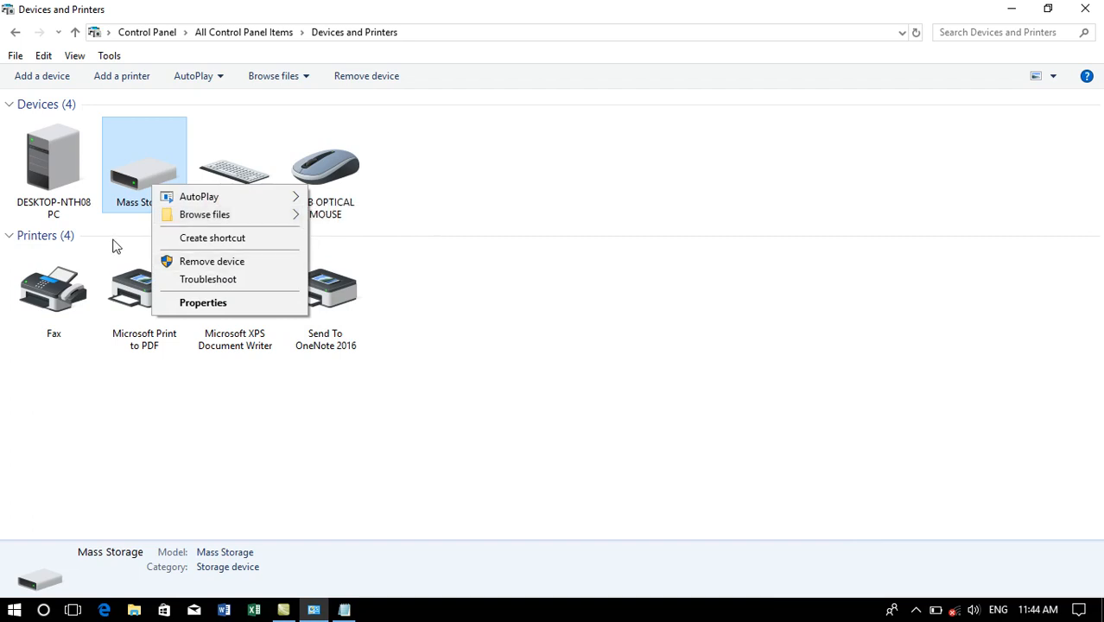
left_click(171, 304)
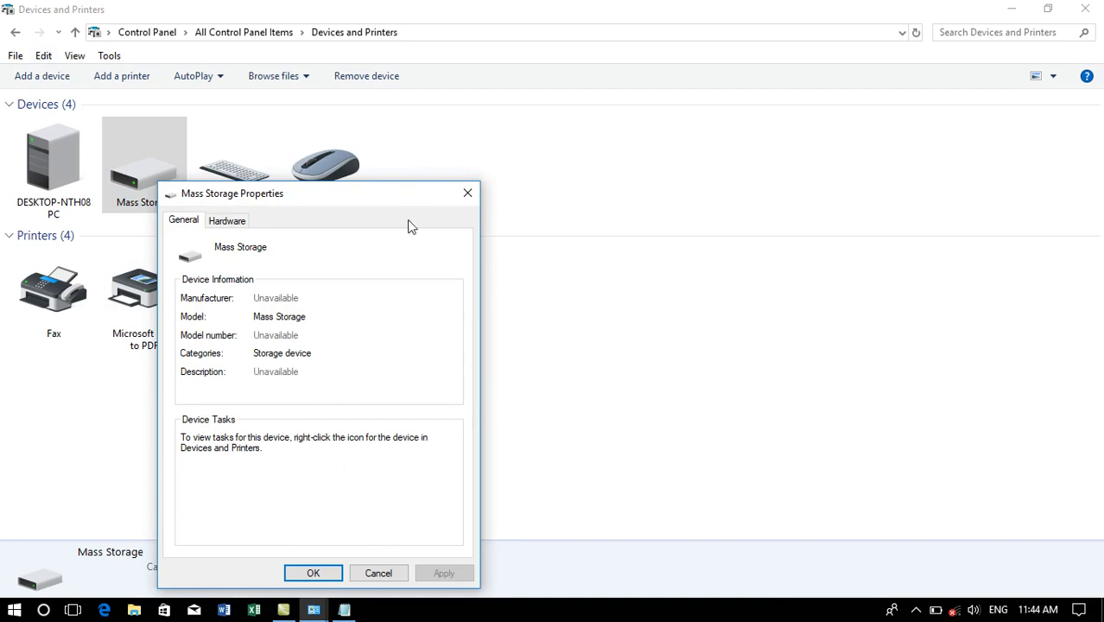
left_click(468, 193)
Select the USB Keyboard, view the general options of Devices and Printers, and select the USB OPTICAL MOUSE
left_click(251, 183)
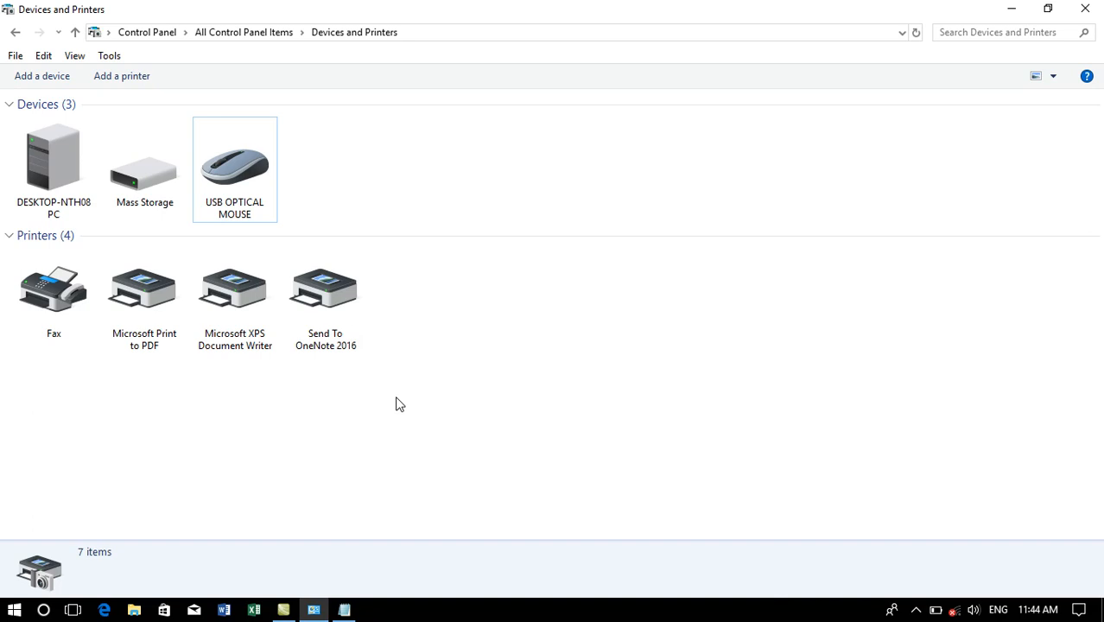
right_click(482, 318)
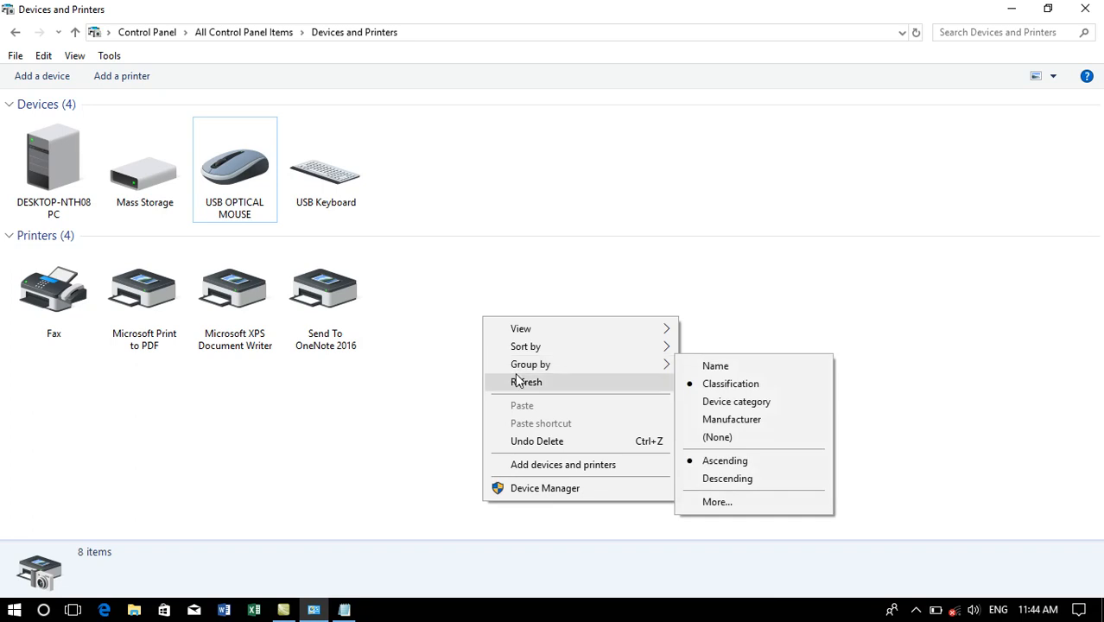
left_click(389, 478)
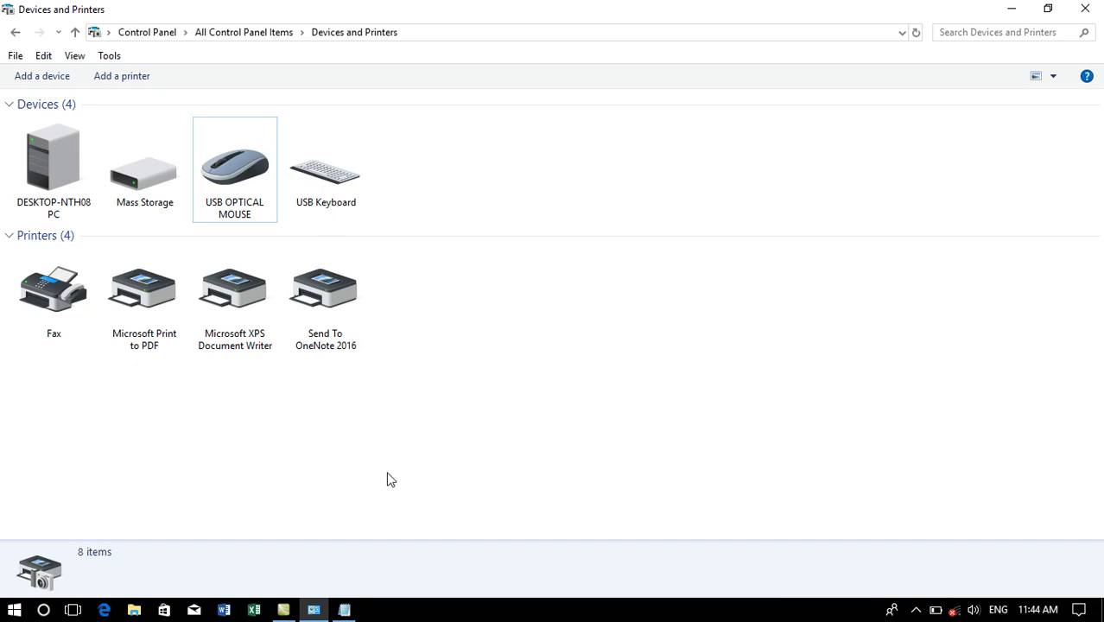
left_click(197, 213)
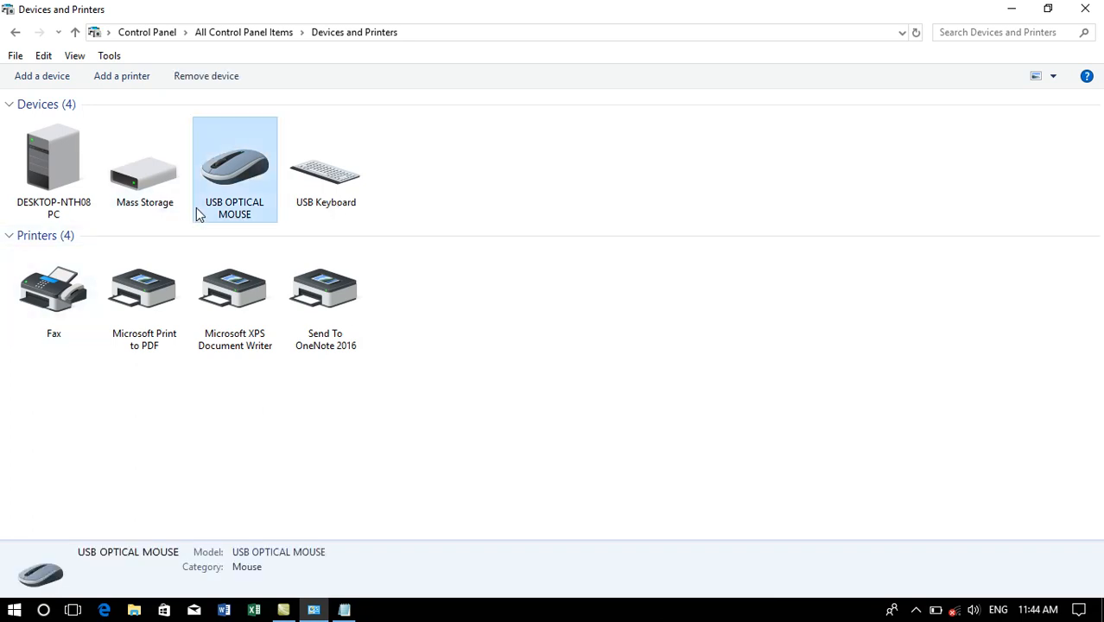
Open and close the mouse settings of the USB OPTICAL MOUSE, and view the actions available for it
right_click(204, 198)
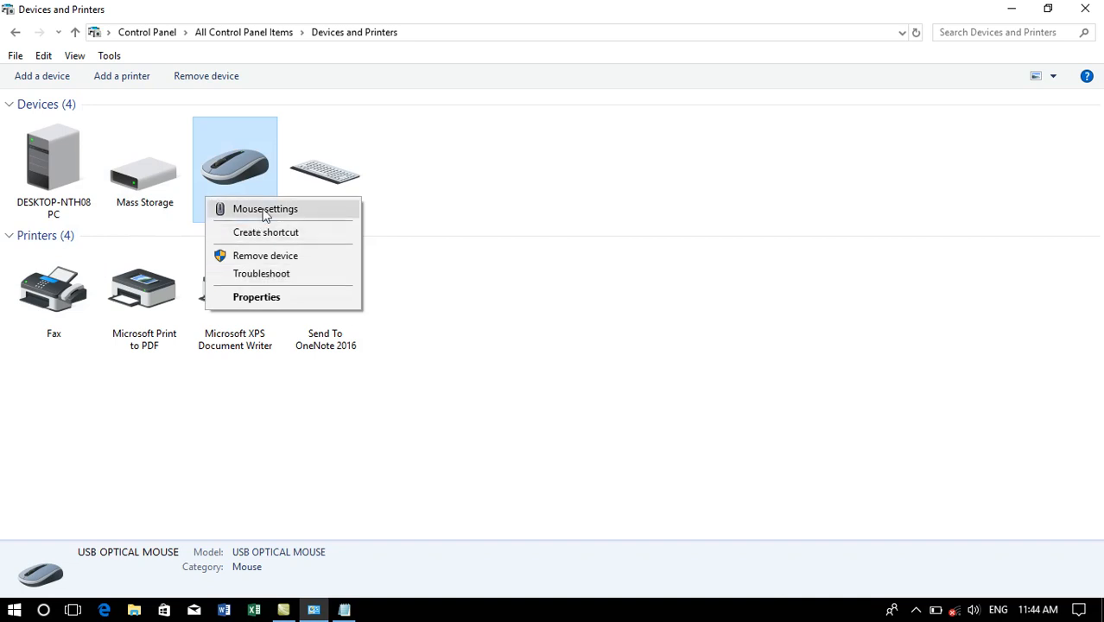
left_click(288, 209)
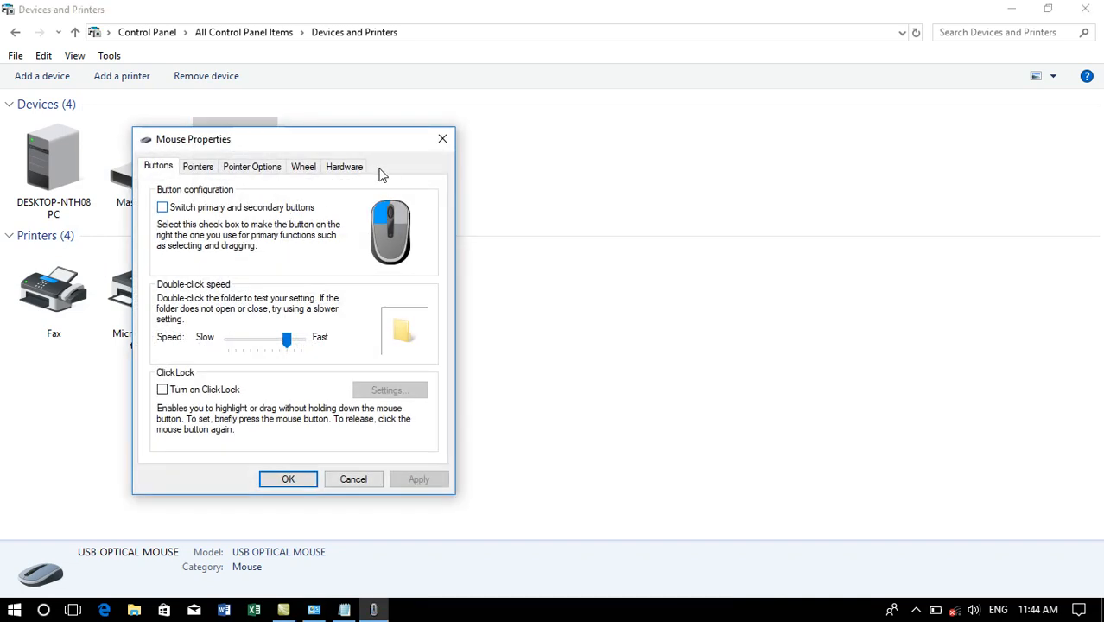
left_click(442, 141)
right_click(258, 174)
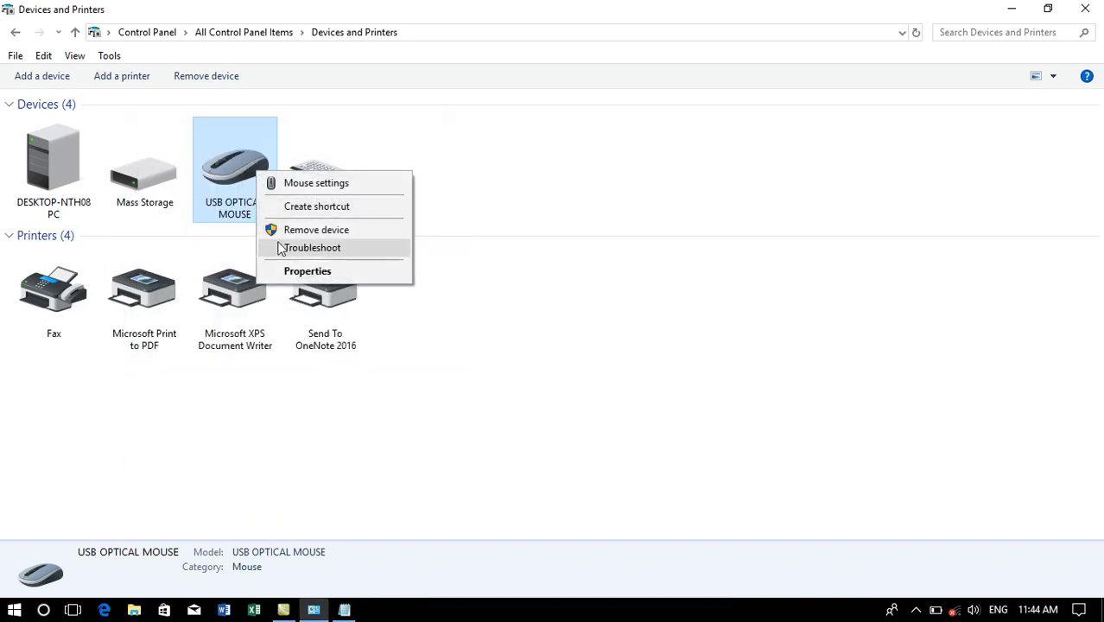
Switch to the Notepad notes and add the lines "Internal Devices" and "External Devices" at the end
left_click(346, 611)
left_click(351, 383)
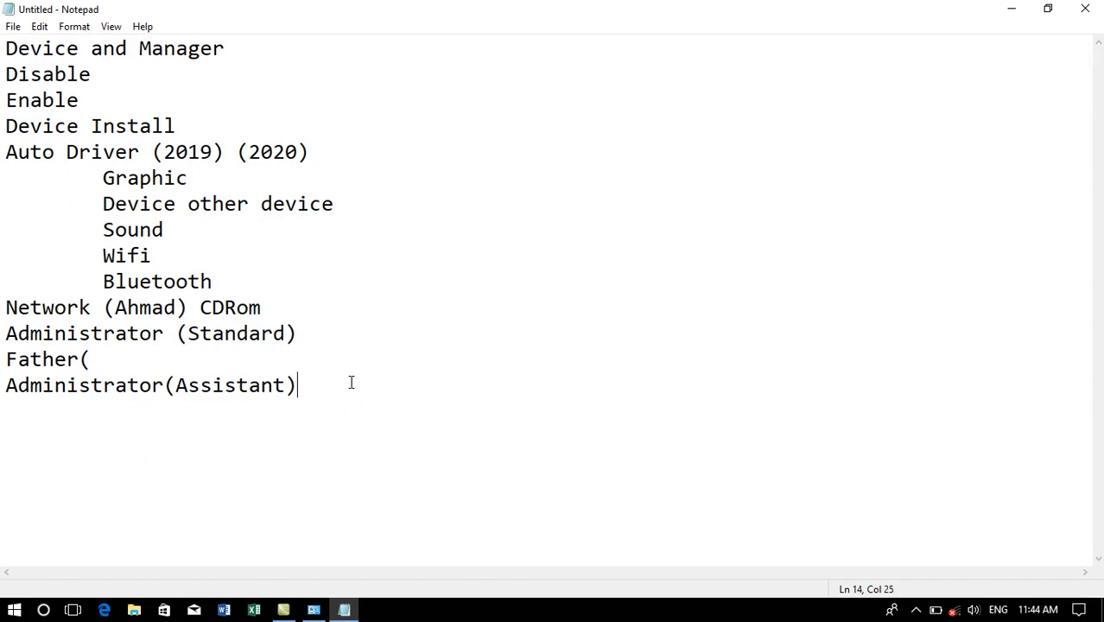
type("Inter")
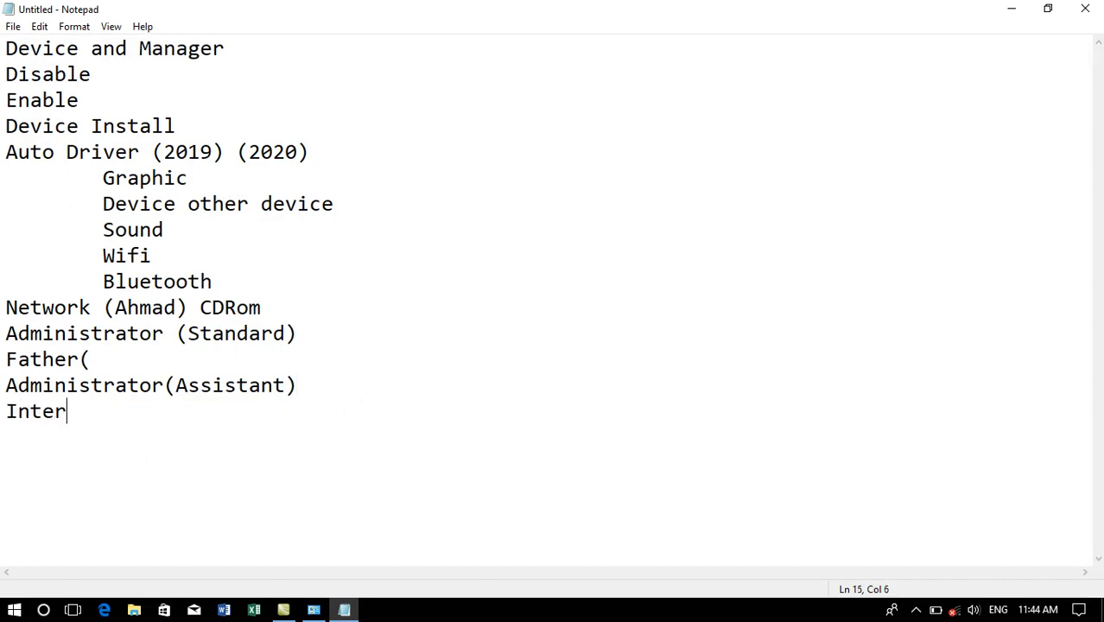
type("nal Devicves")
key("BackSpace")
key("BackSpace")
key("BackSpace")
key("BackSpace")
key("BackSpace")
type("vices")
key("Return")
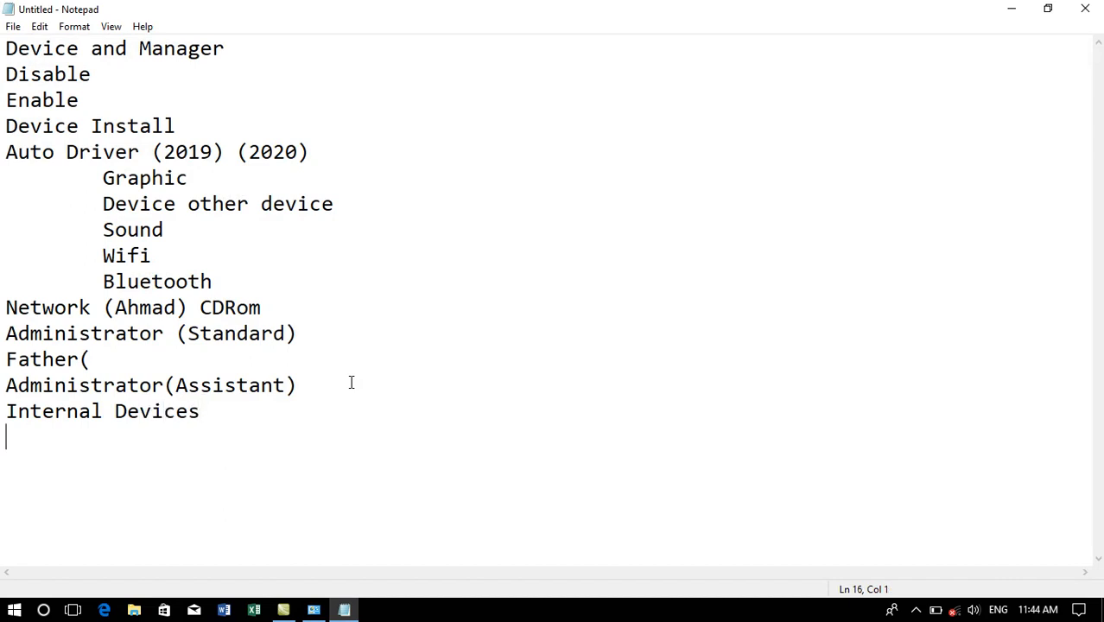
type("Extern")
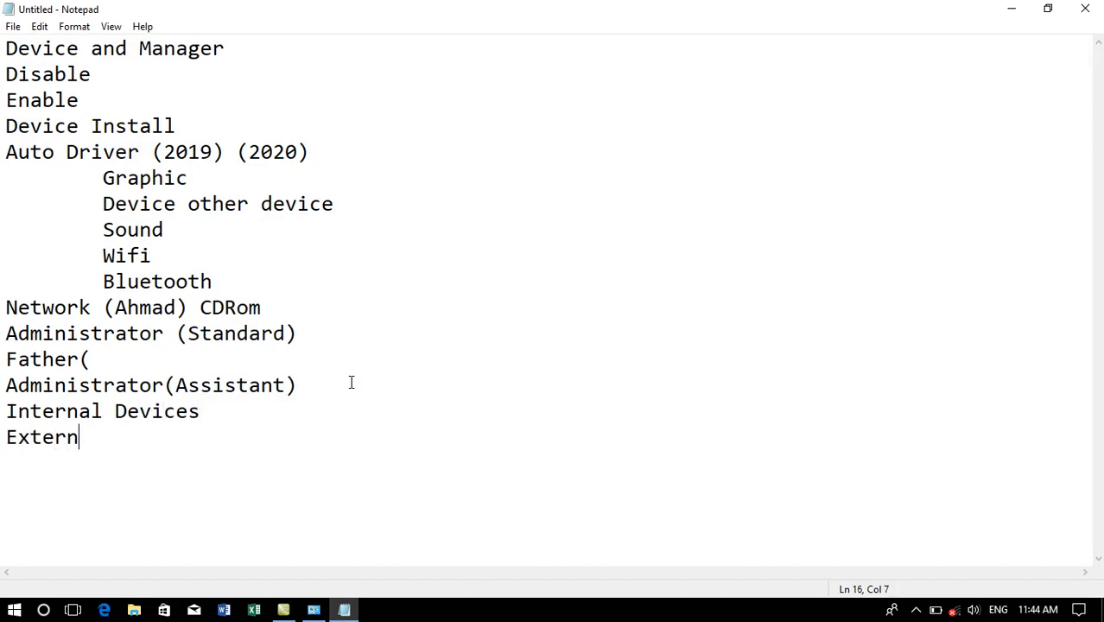
type("al Devices")
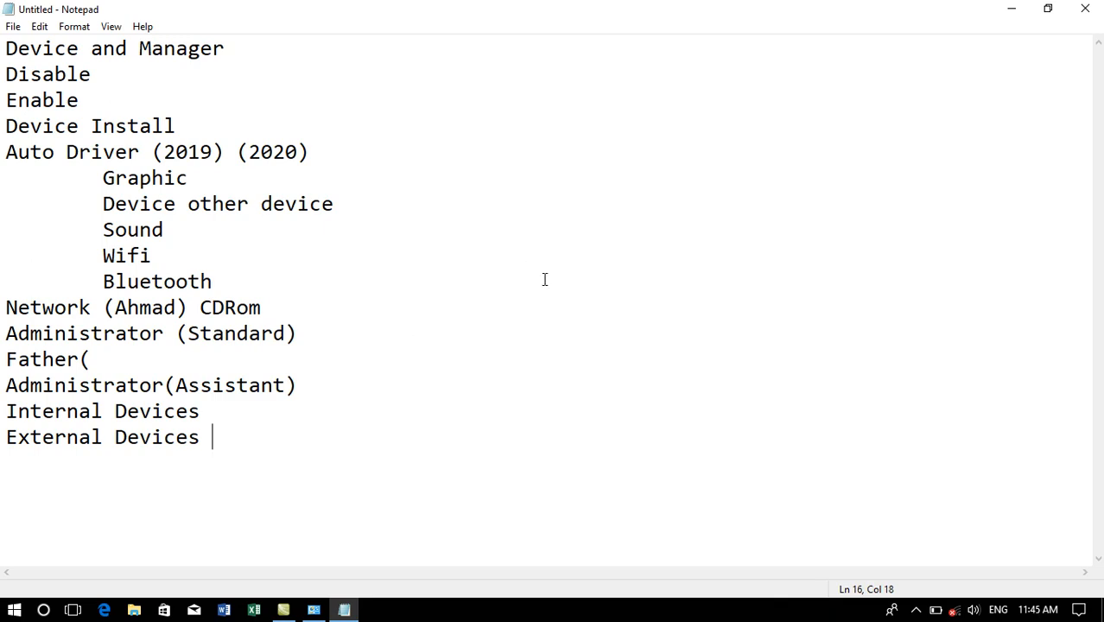
Return to Devices and Printers and select the Mass Storage, desktop PC, USB OPTICAL MOUSE and USB Keyboard one after another
left_click(1000, 15)
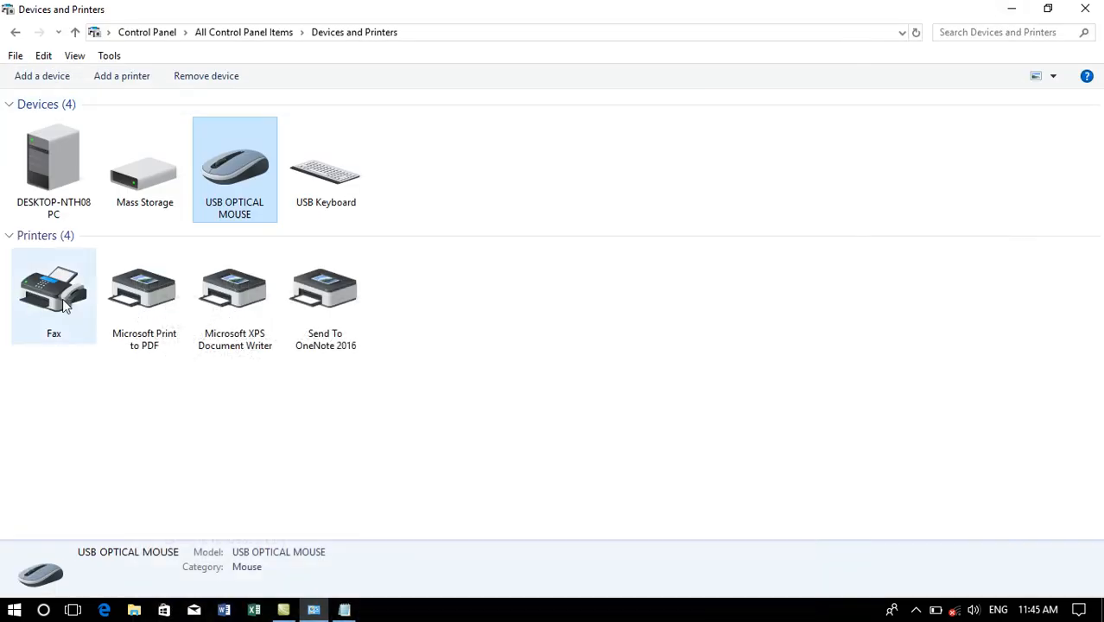
left_click(145, 177)
left_click(69, 186)
left_click(249, 182)
left_click(320, 186)
left_click(142, 181)
left_click(57, 197)
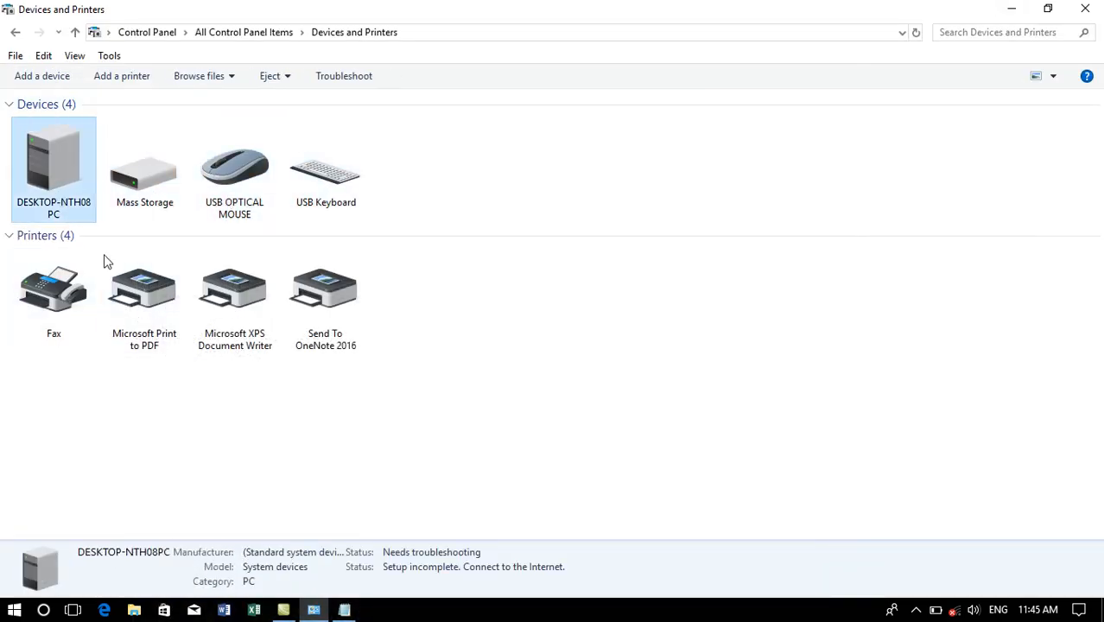
Clear the device selection, open the Add a device wizard to search for devices, and cancel it
left_click_drag(419, 464, 231, 426)
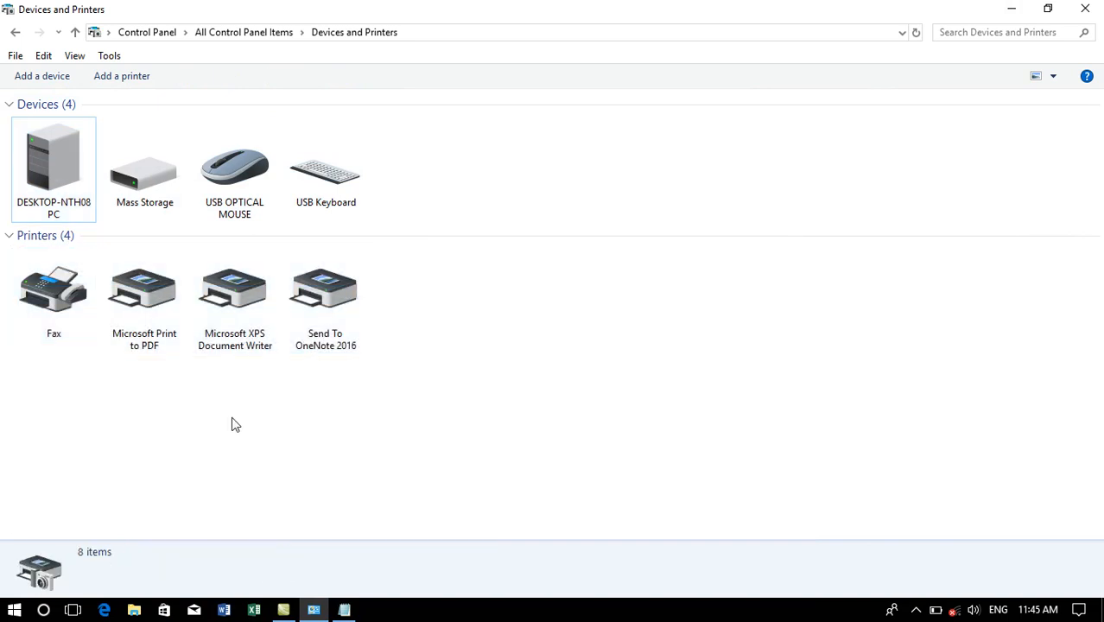
left_click_drag(423, 389, 156, 392)
left_click_drag(399, 424, 64, 343)
left_click(148, 394)
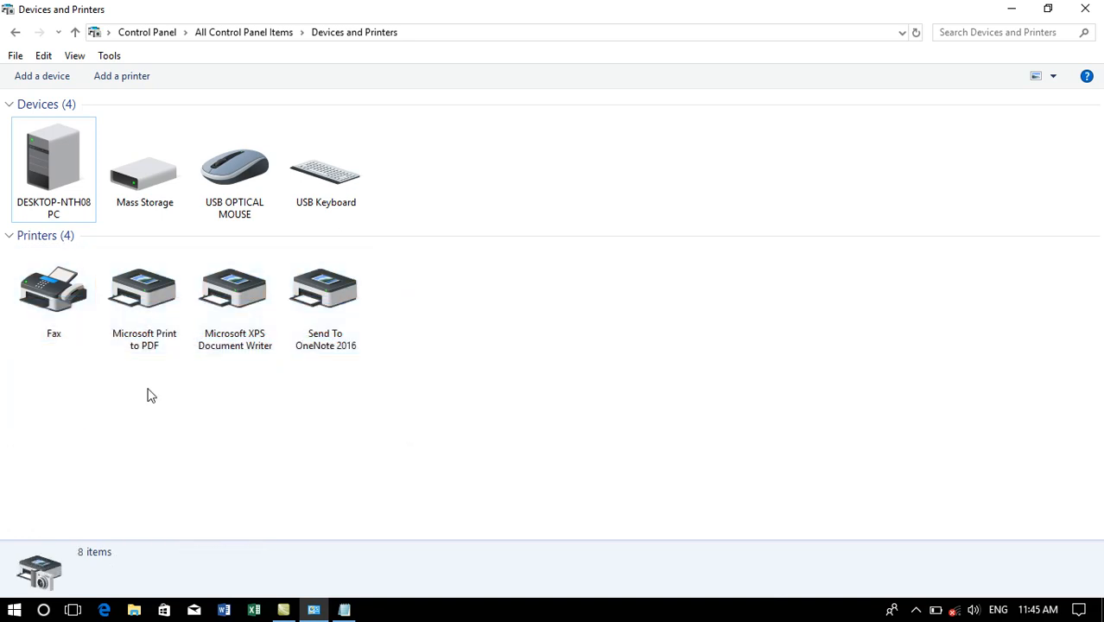
left_click(52, 79)
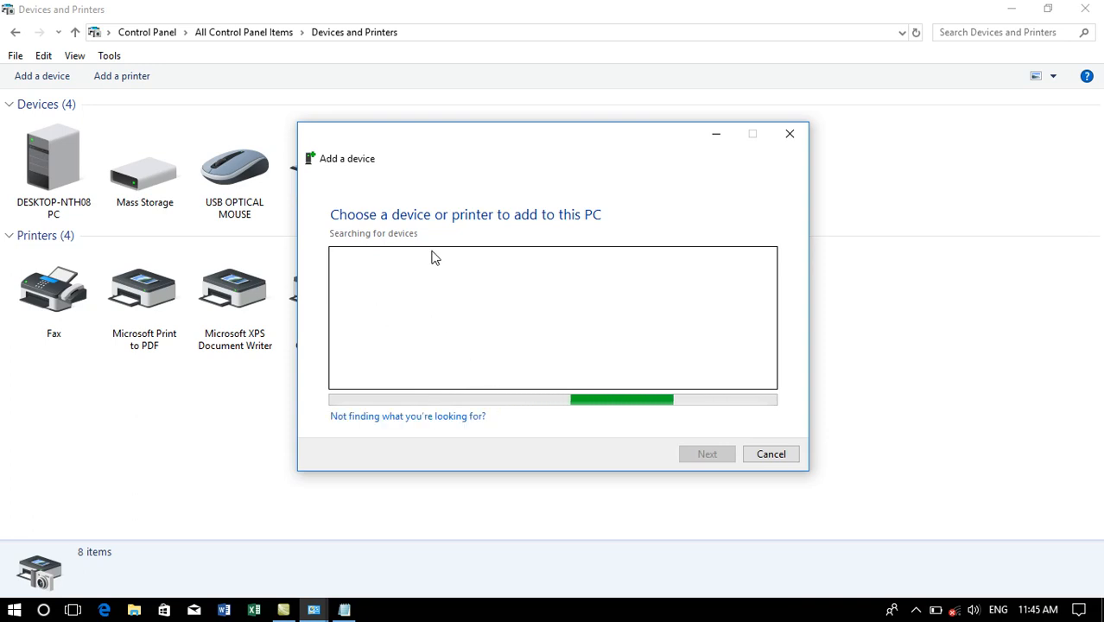
left_click(758, 454)
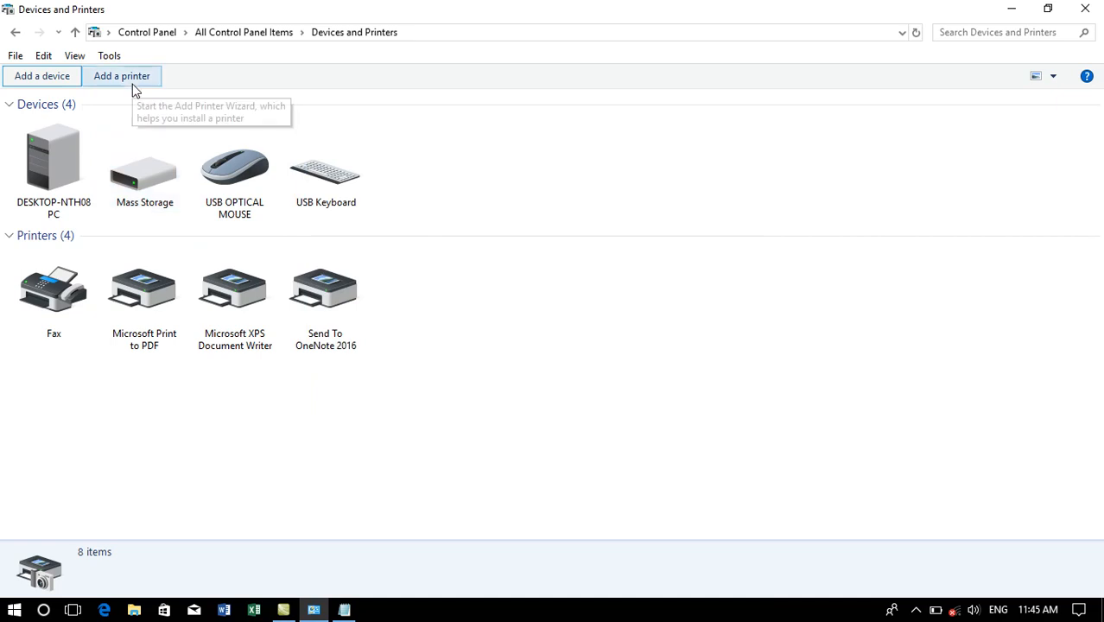
Switch to the Notepad notes and add the line "Printer (Print)" below External Devices
left_click(344, 610)
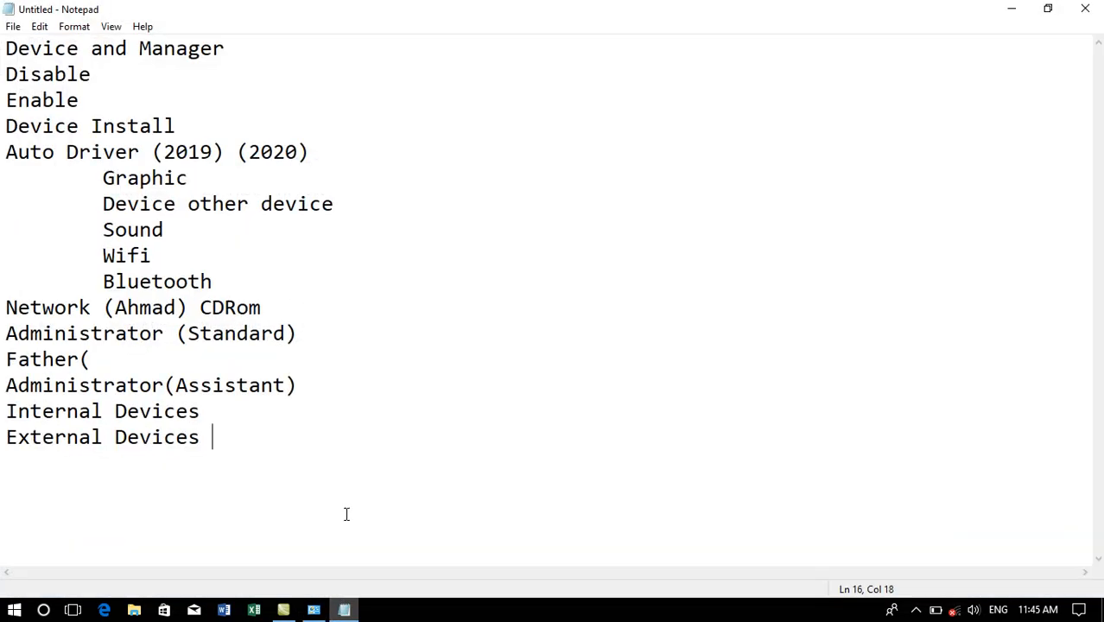
type("Printer ")
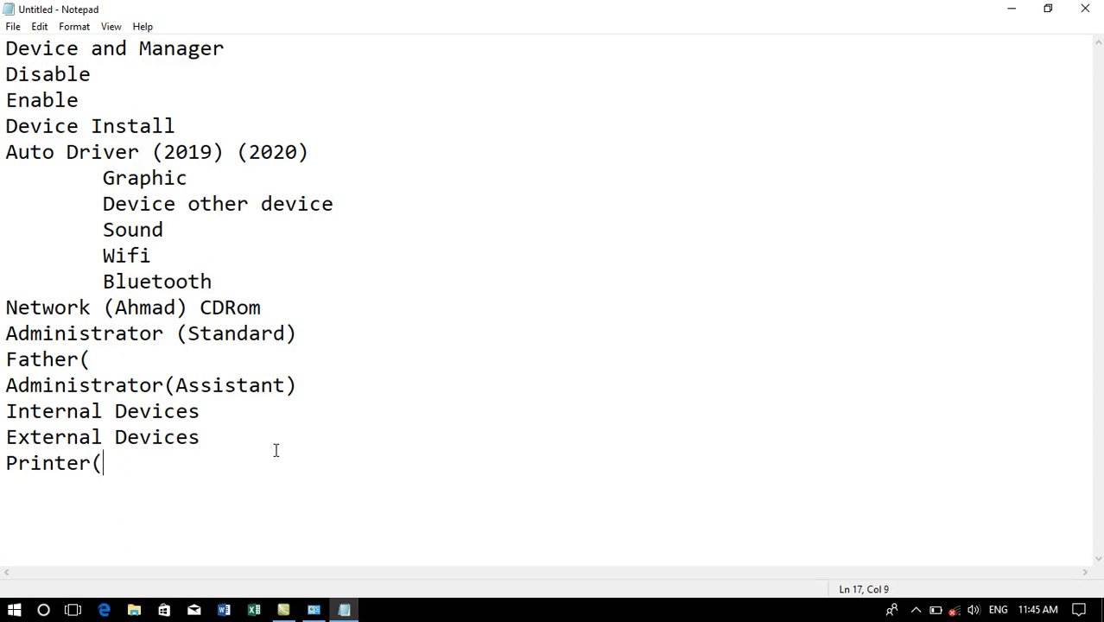
type("(")
key("BackSpace")
type("(Print)")
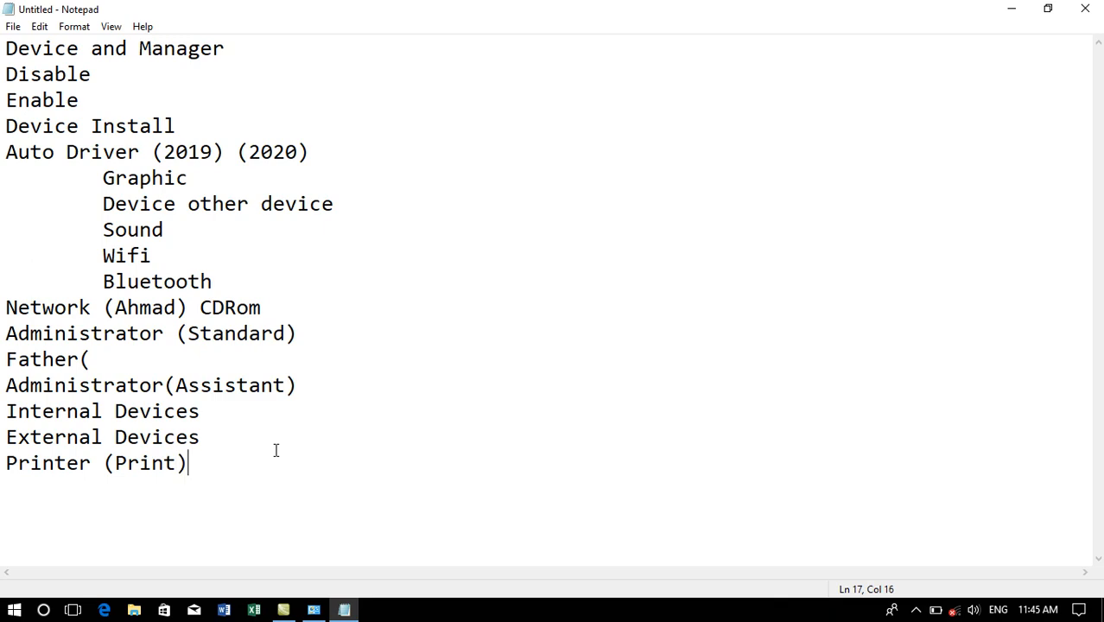
Return to Devices and Printers, and go back to All Control Panel Items
left_click(1005, 10)
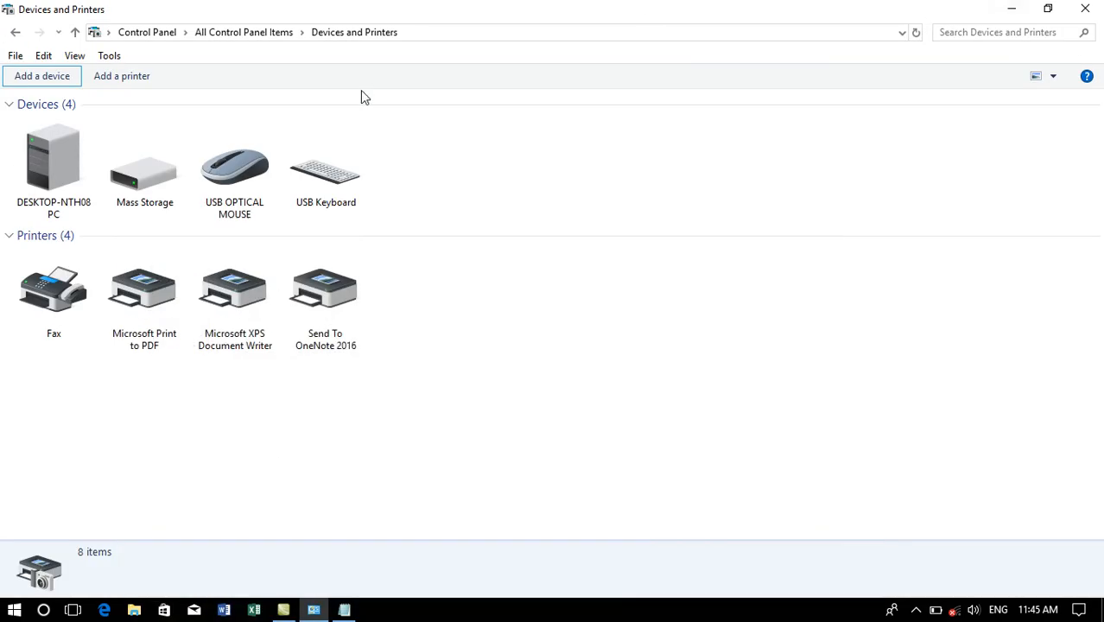
left_click(351, 429)
left_click_drag(345, 417, 725, 479)
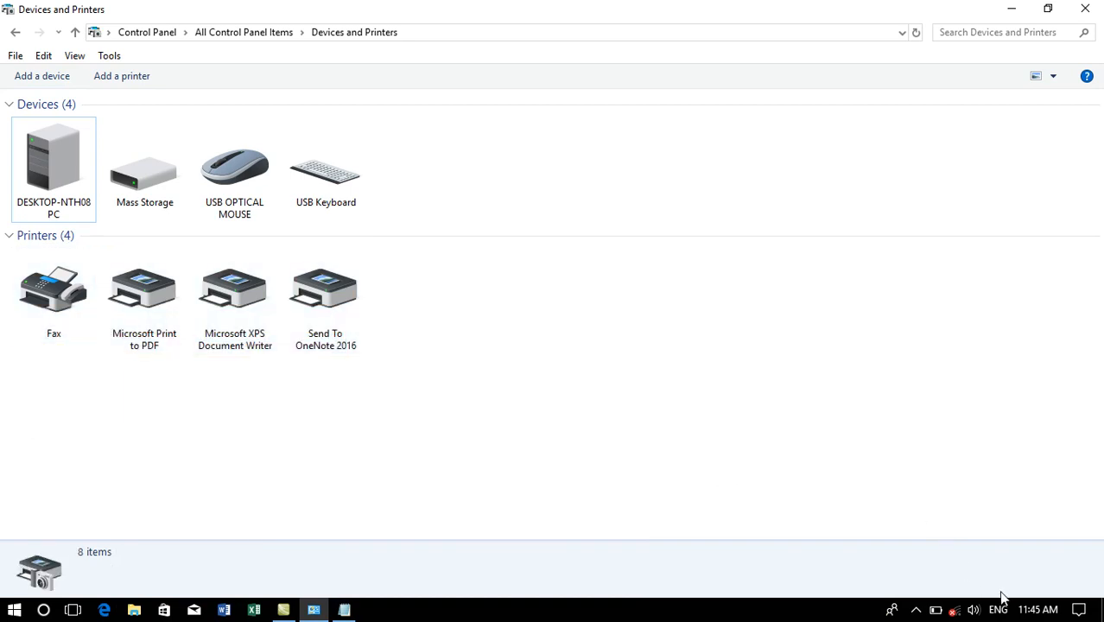
mouse_move(934, 613)
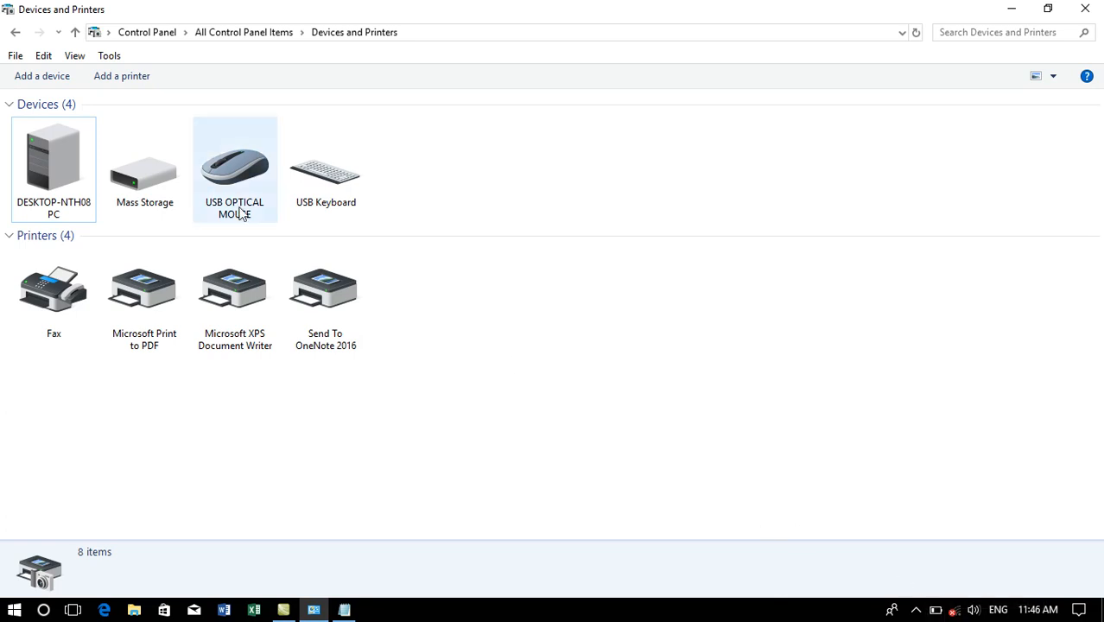
left_click(15, 32)
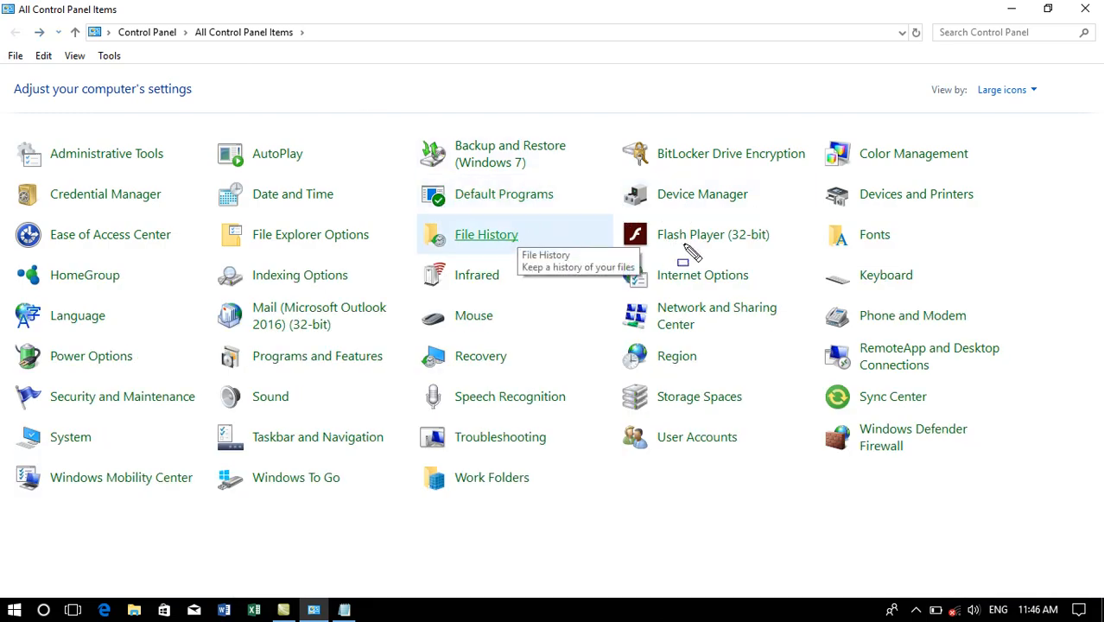
Outline Devices and Printers, Device Manager, Taskbar and Navigation, Recovery, Mouse, Region, Keyboard, Language, and Date and Time with rectangles, and clear the outlines
mouse_move(810, 169)
left_mouse_down()
mouse_move(1061, 217)
mouse_move(1039, 213)
left_mouse_up()
left_click_drag(615, 176, 772, 218)
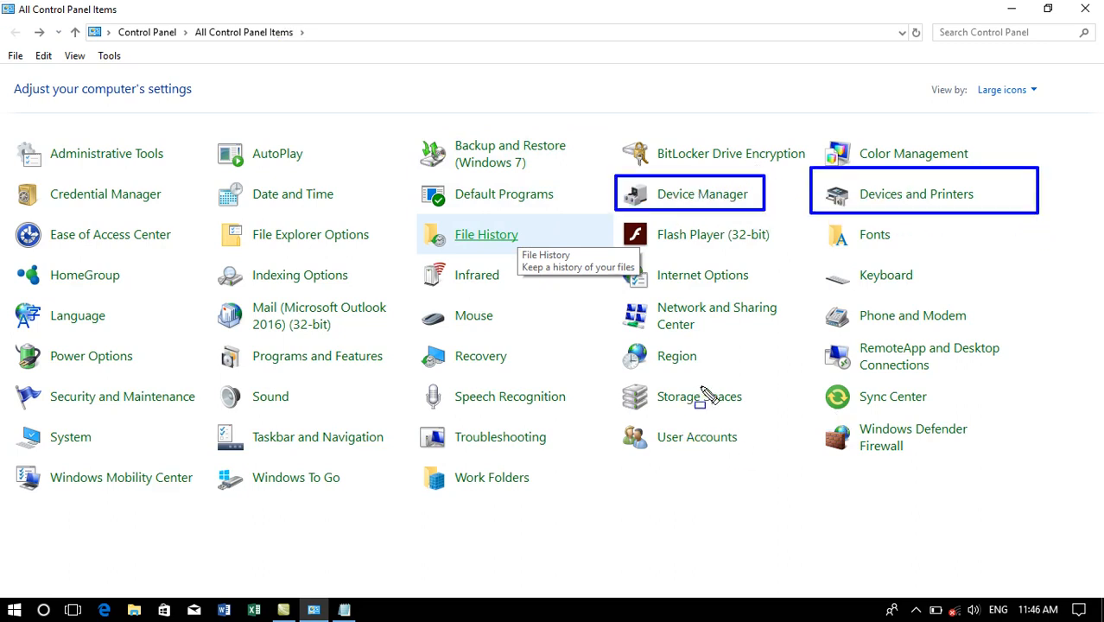
left_click_drag(217, 421, 409, 460)
left_click_drag(427, 348, 524, 378)
left_click_drag(437, 307, 509, 325)
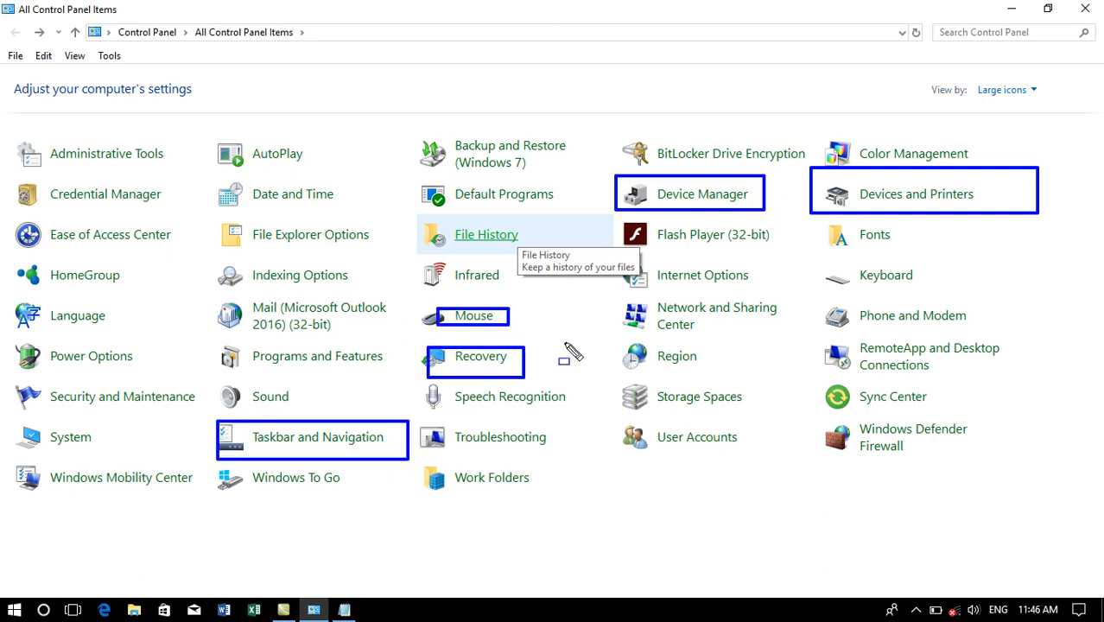
left_click_drag(623, 342, 701, 360)
left_click_drag(845, 261, 946, 292)
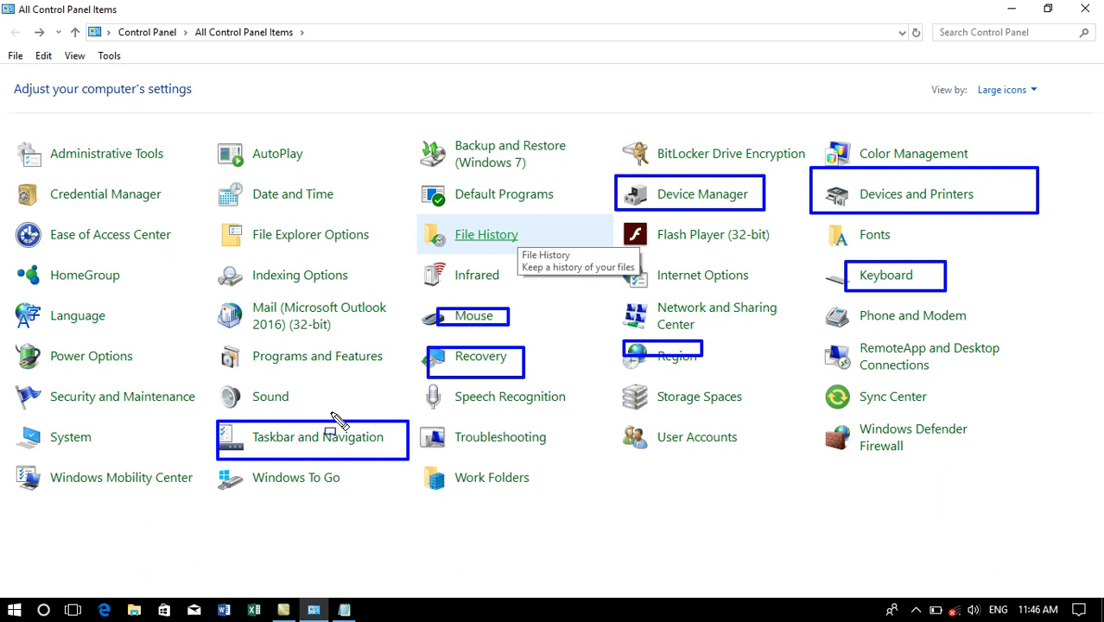
left_click_drag(3, 302, 147, 330)
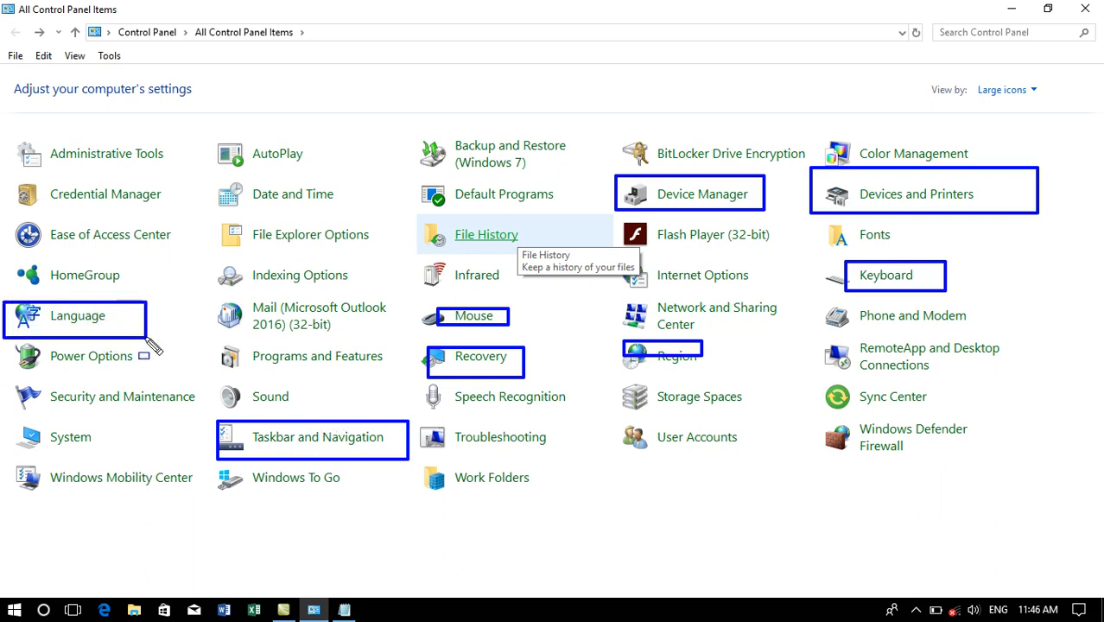
left_click_drag(205, 183, 368, 222)
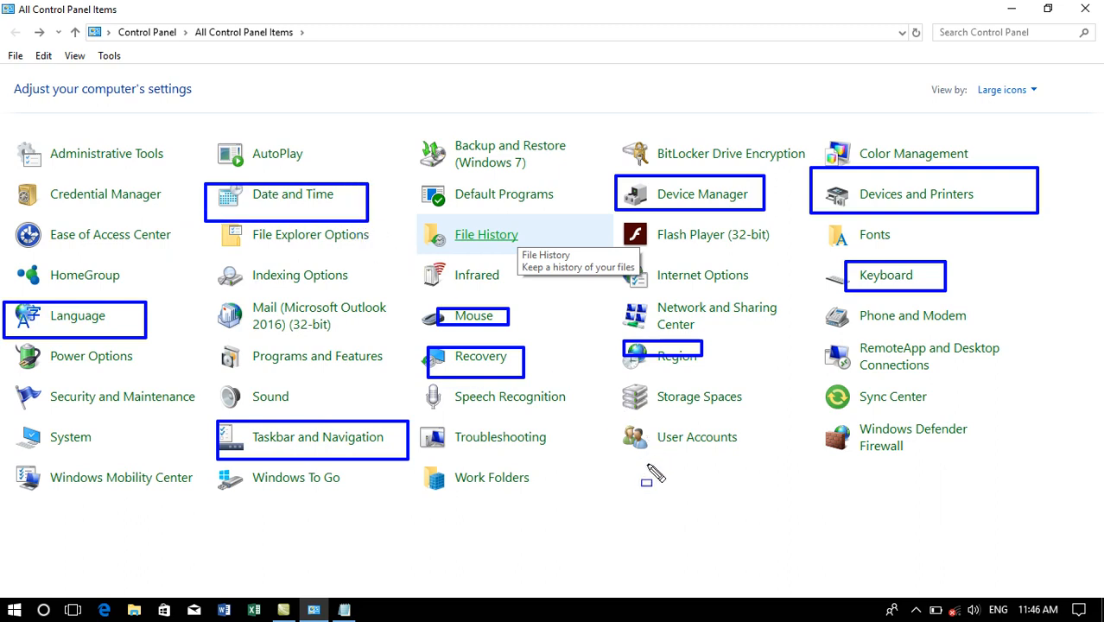
key("Escape")
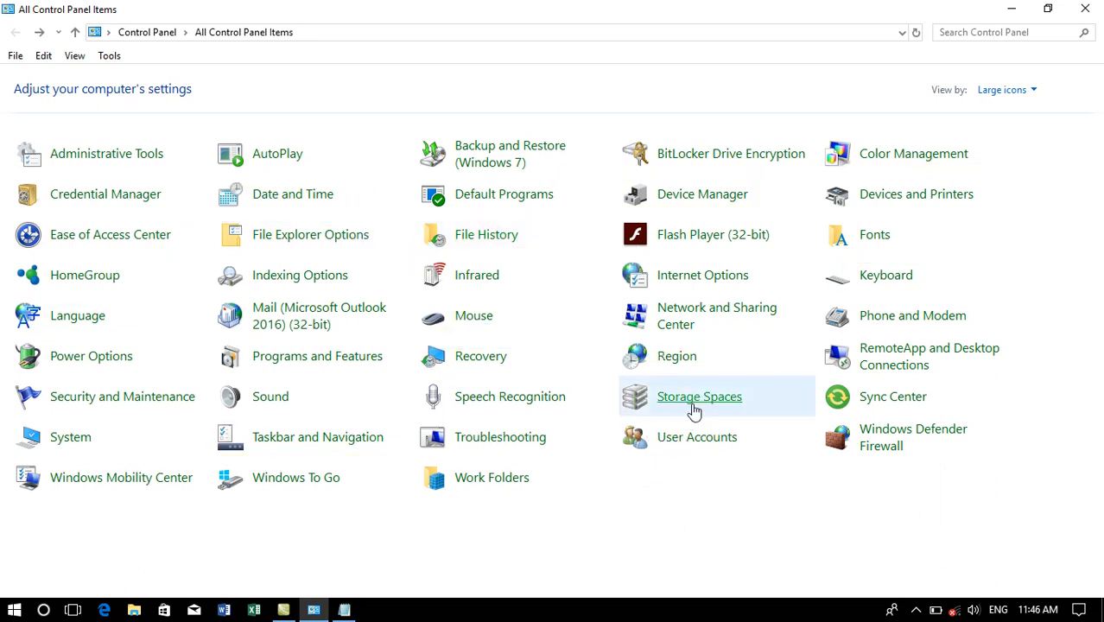
View the Storage Spaces page and return to All Control Panel Items
left_click(695, 408)
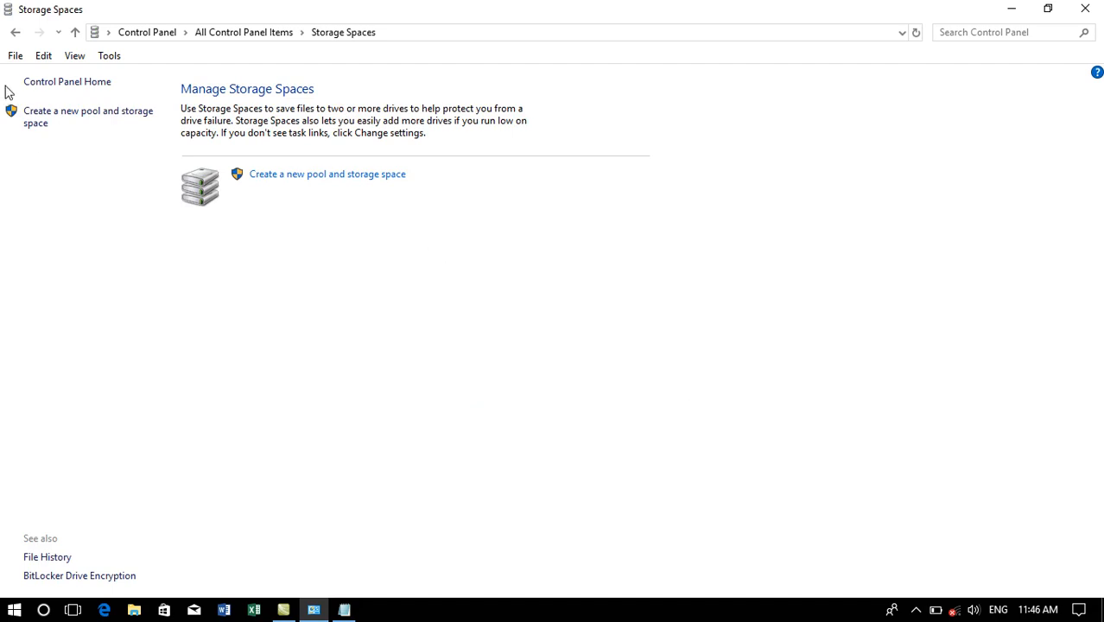
left_click(15, 32)
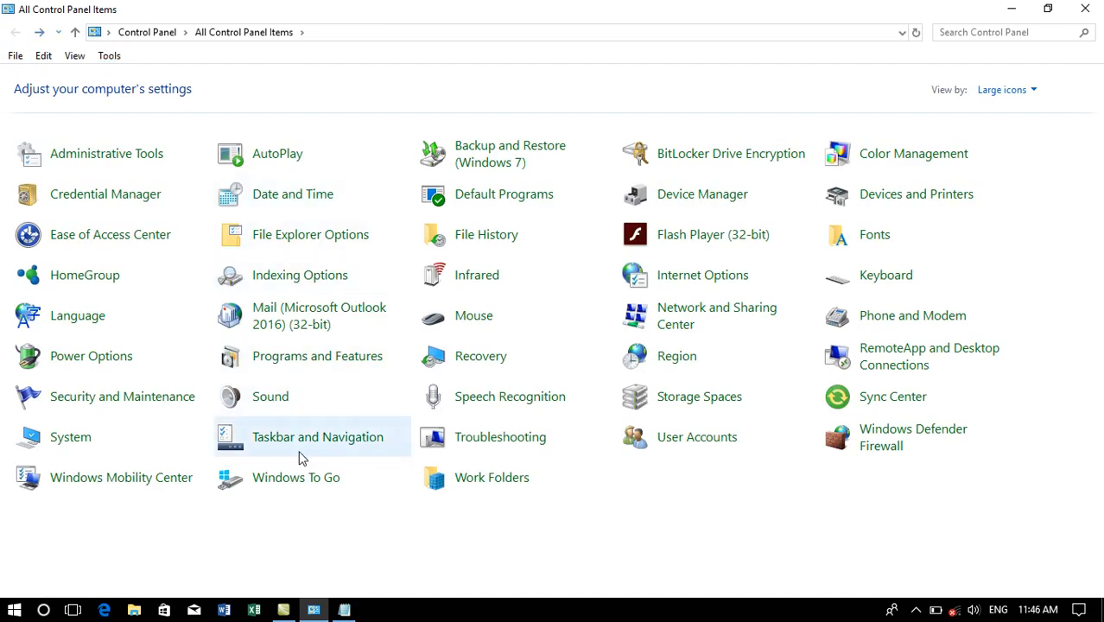
Open Windows Mobility Center and lower the display brightness to the minimum
left_click(159, 490)
left_click_drag(489, 175, 559, 112)
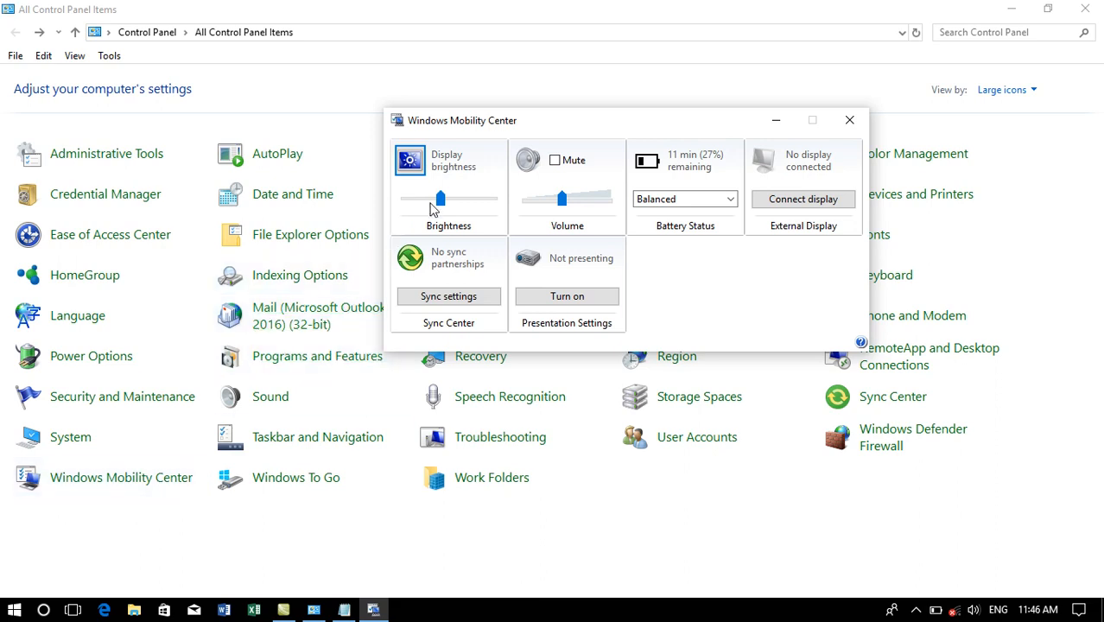
left_click_drag(544, 121, 499, 136)
mouse_move(396, 217)
left_mouse_down()
mouse_move(442, 222)
mouse_move(360, 218)
mouse_move(458, 227)
mouse_move(360, 218)
mouse_move(458, 222)
mouse_move(378, 223)
left_mouse_up()
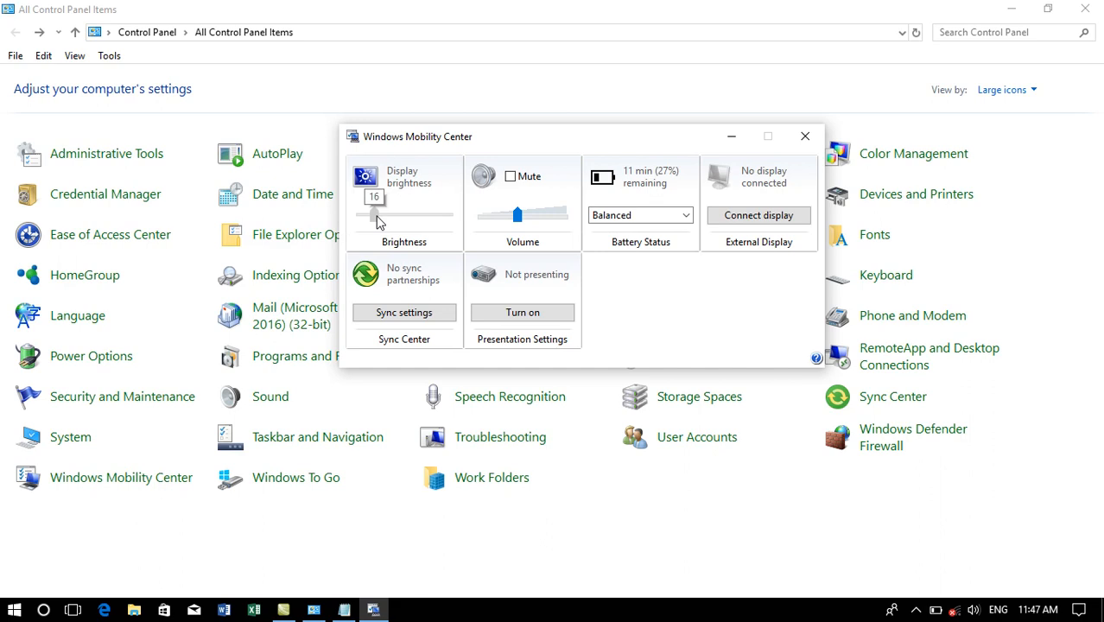
left_click_drag(377, 216, 376, 216)
left_click_drag(374, 218, 350, 221)
Switch to the Notepad notes, select the word "Graphic" under Auto Driver, and return to Windows Mobility Center
left_click(344, 610)
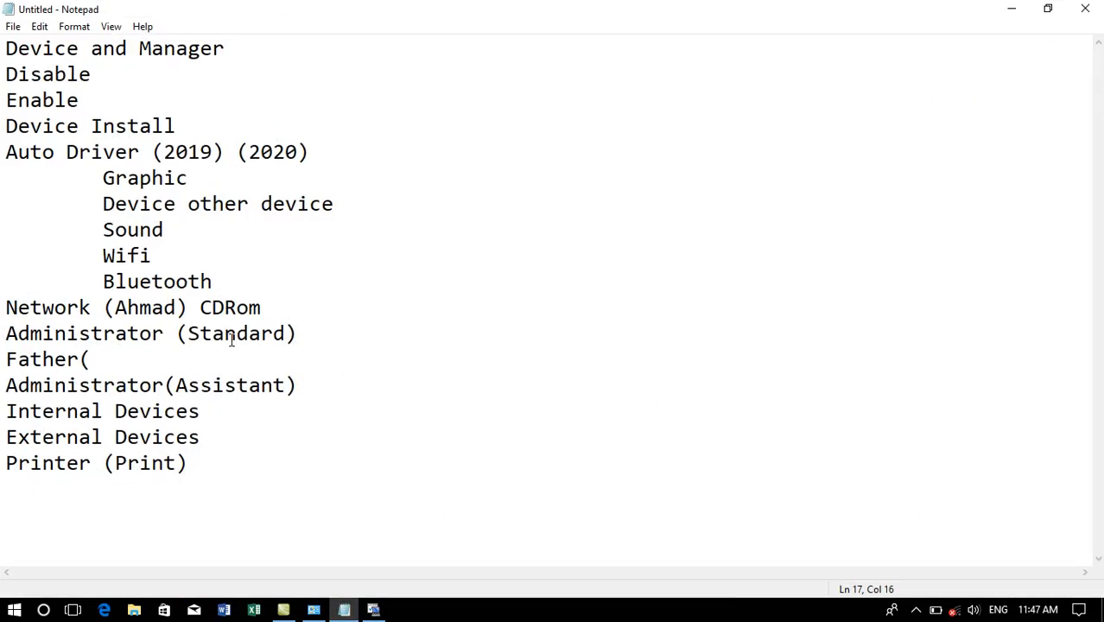
left_click_drag(205, 182, 69, 180)
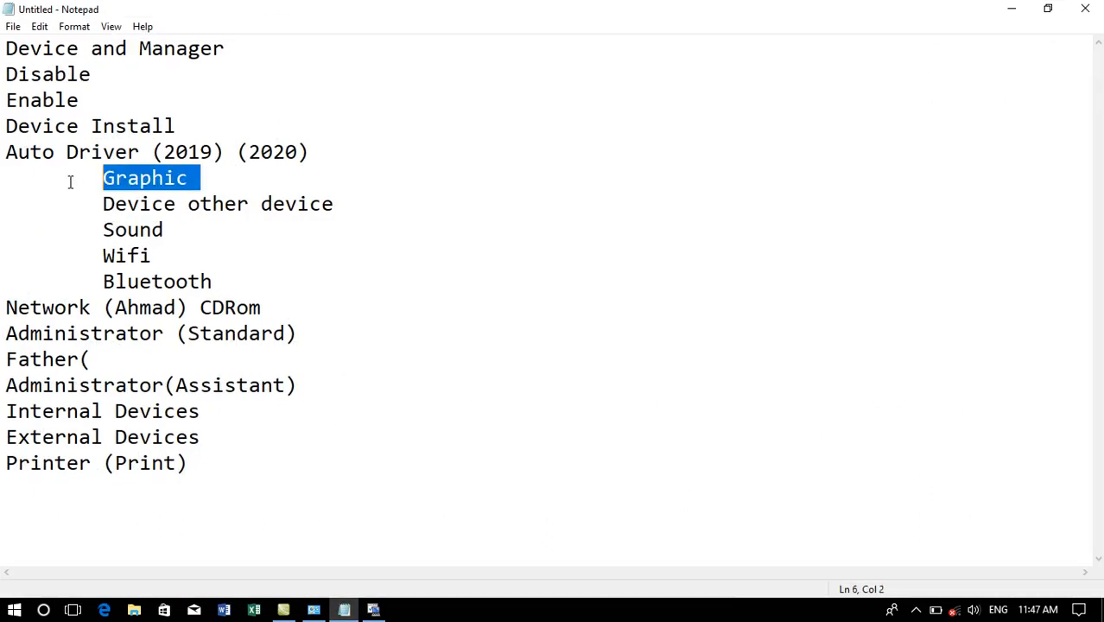
left_click(1007, 9)
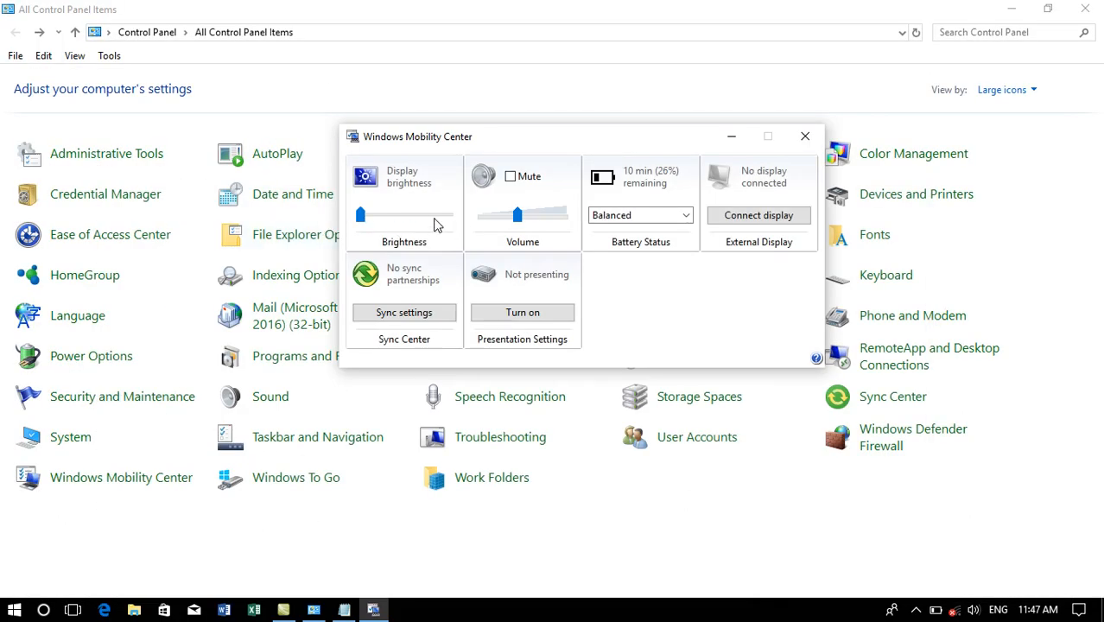
Lower the volume to the minimum, and raise the display brightness before returning it to the minimum
mouse_move(531, 218)
left_mouse_down()
mouse_move(558, 218)
mouse_move(511, 227)
left_mouse_up()
left_click_drag(368, 218, 448, 217)
left_click_drag(448, 215, 361, 215)
left_click_drag(509, 216, 459, 223)
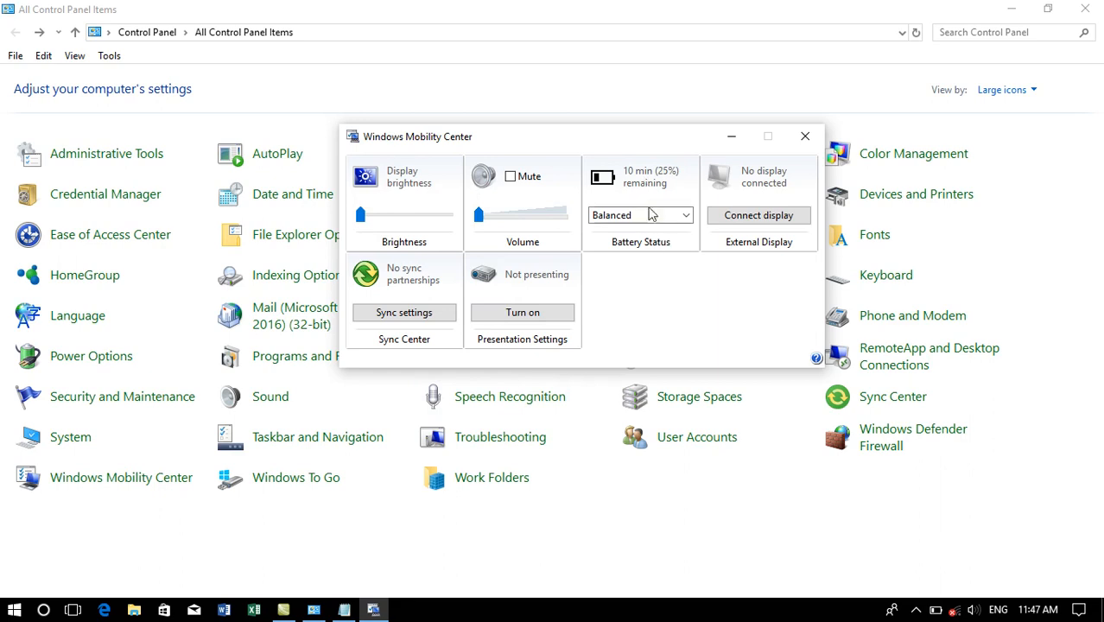
Try to connect an external display, and reopen Windows Mobility Center
left_click(741, 216)
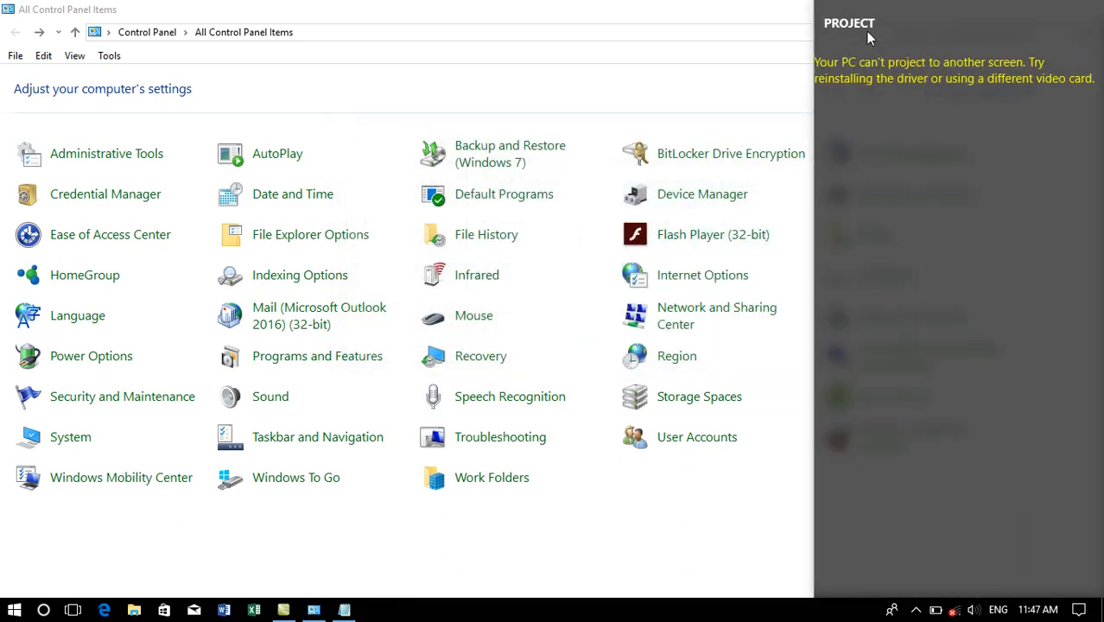
left_click(162, 479)
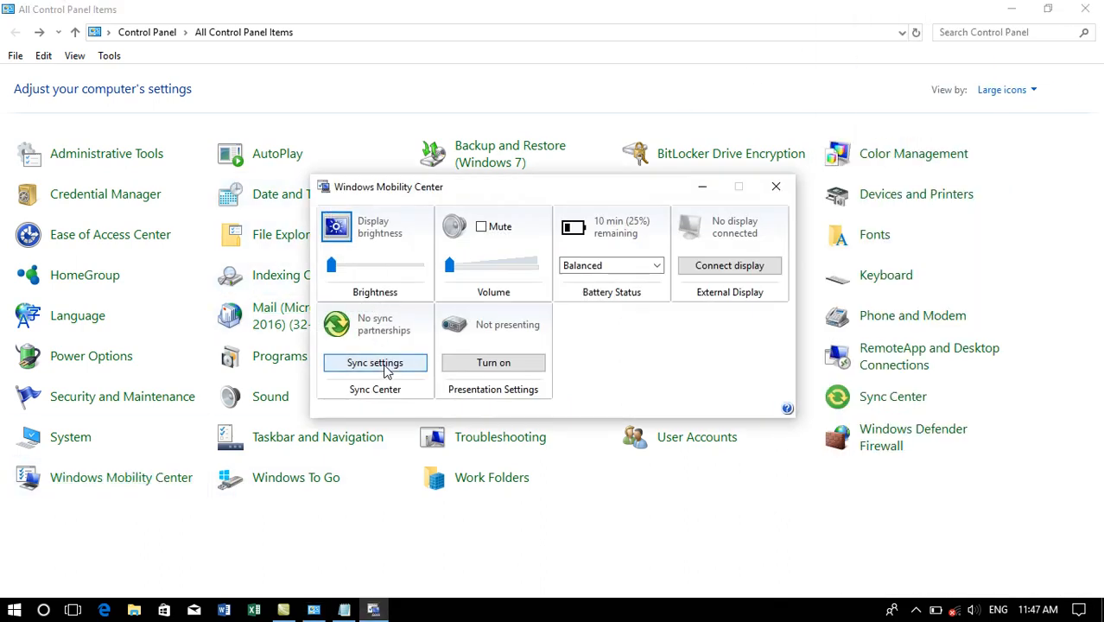
Toggle the presentation settings on and off, and close Windows Mobility Center
left_click(532, 369)
left_click(531, 369)
left_click(530, 367)
left_click(529, 367)
left_click(527, 367)
left_click(526, 366)
left_click(526, 366)
left_click(525, 367)
left_click(523, 366)
left_click(522, 365)
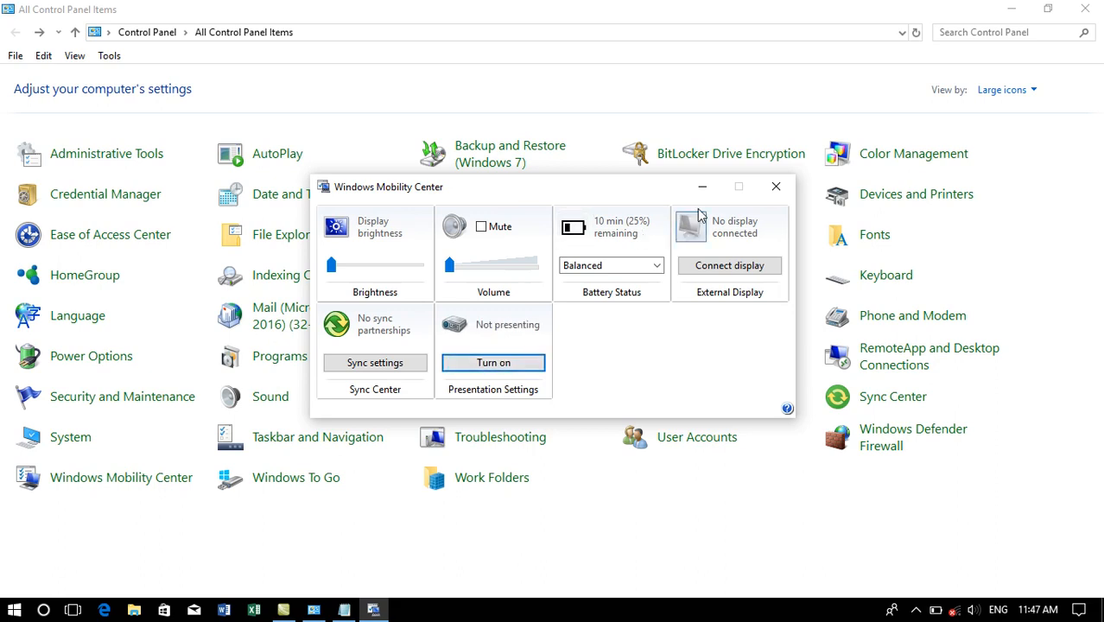
left_click(776, 186)
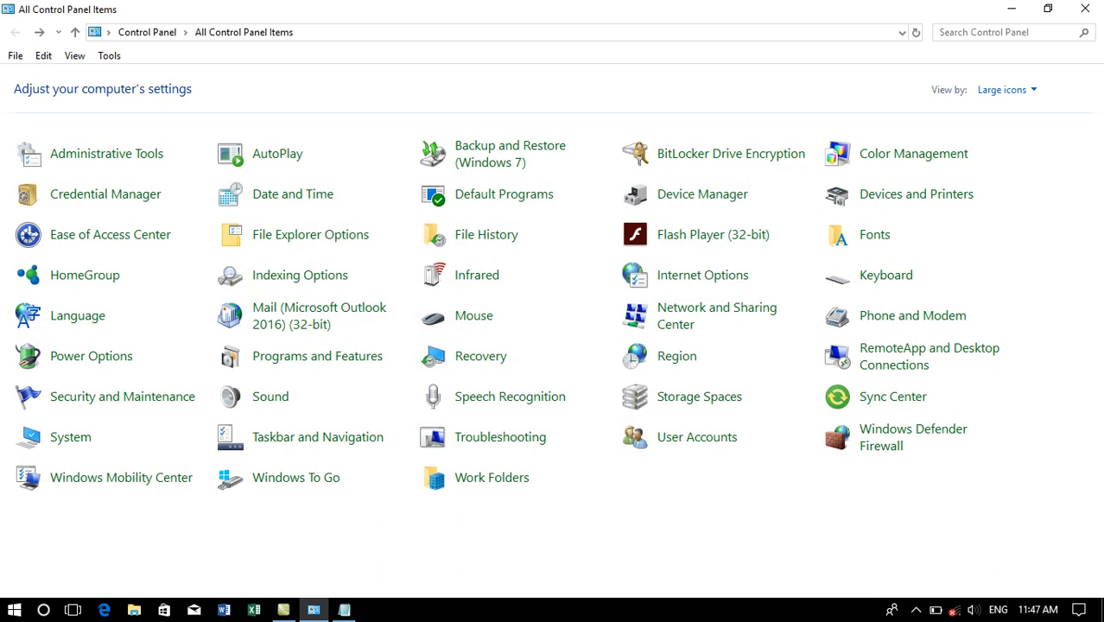